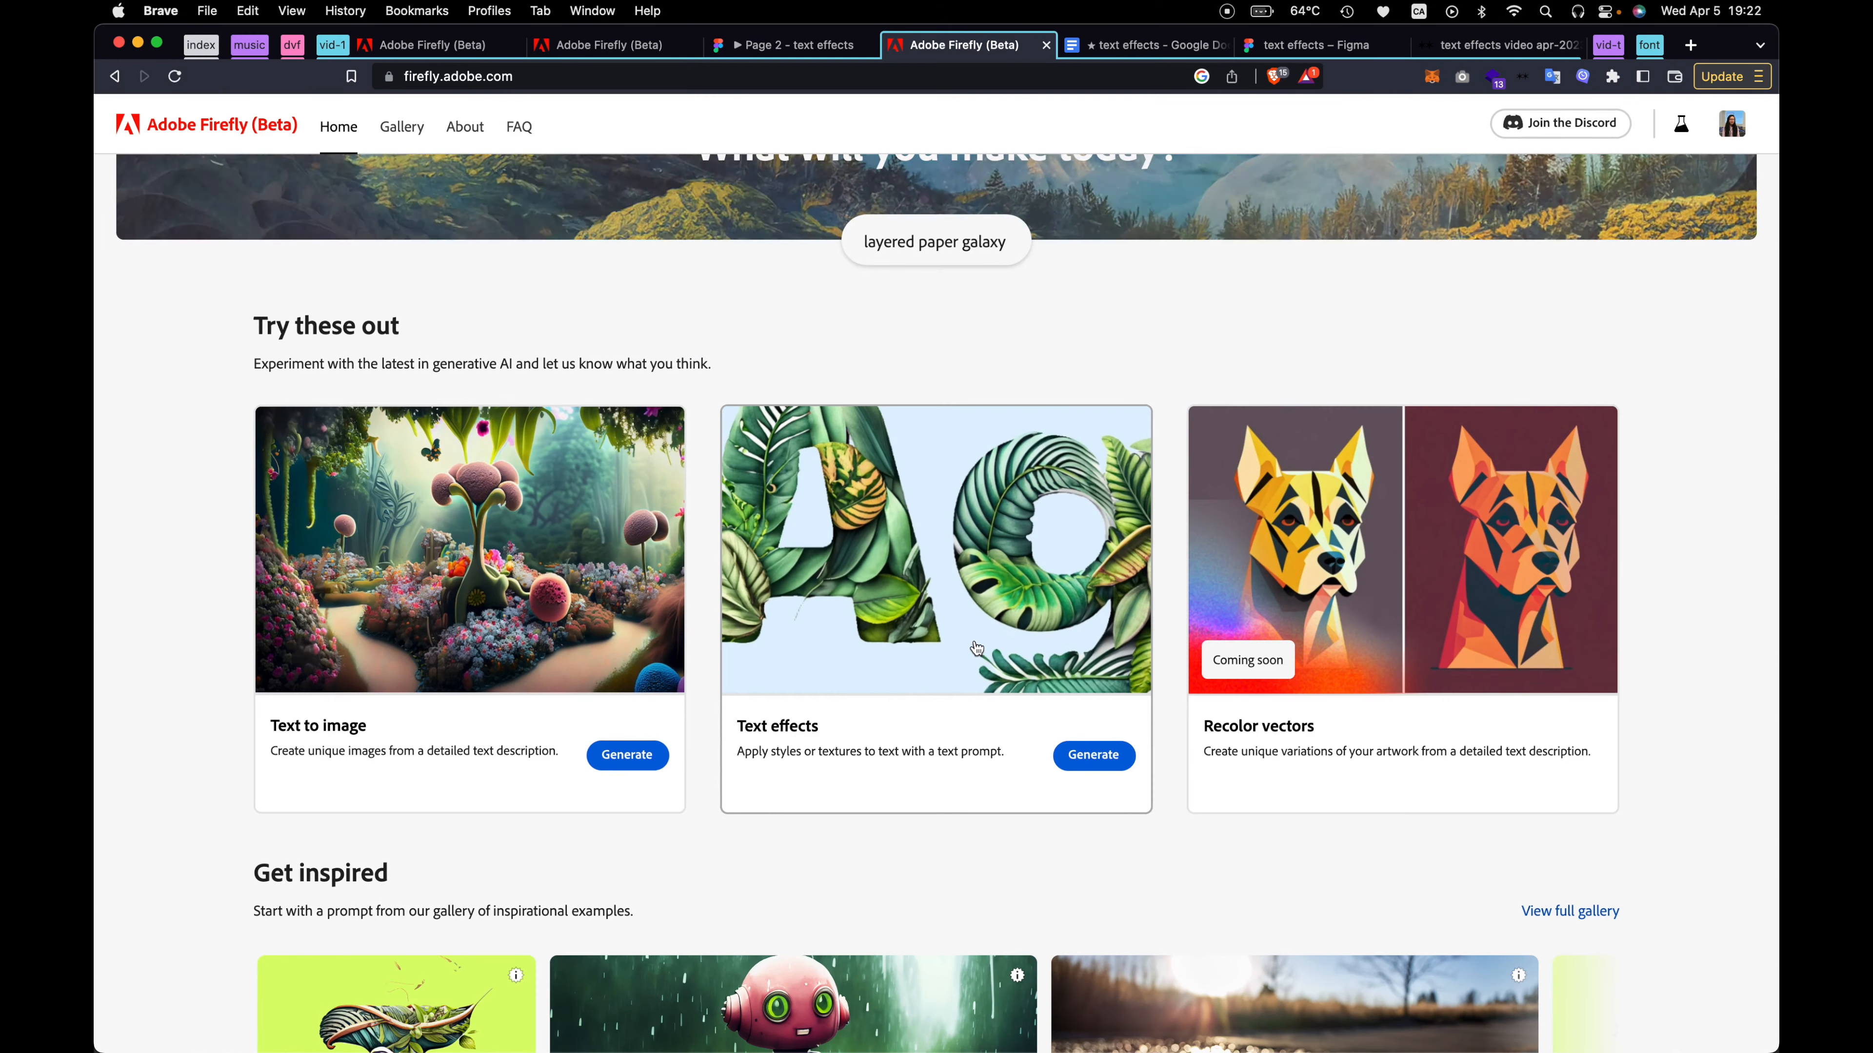
pyautogui.scroll(-2, 977, 649)
# Open the Adobe Firefly FAQ and read the answer to "What is Adobe Firefly?", highlighting its opening sentence
pyautogui.scroll(4, 977, 649)
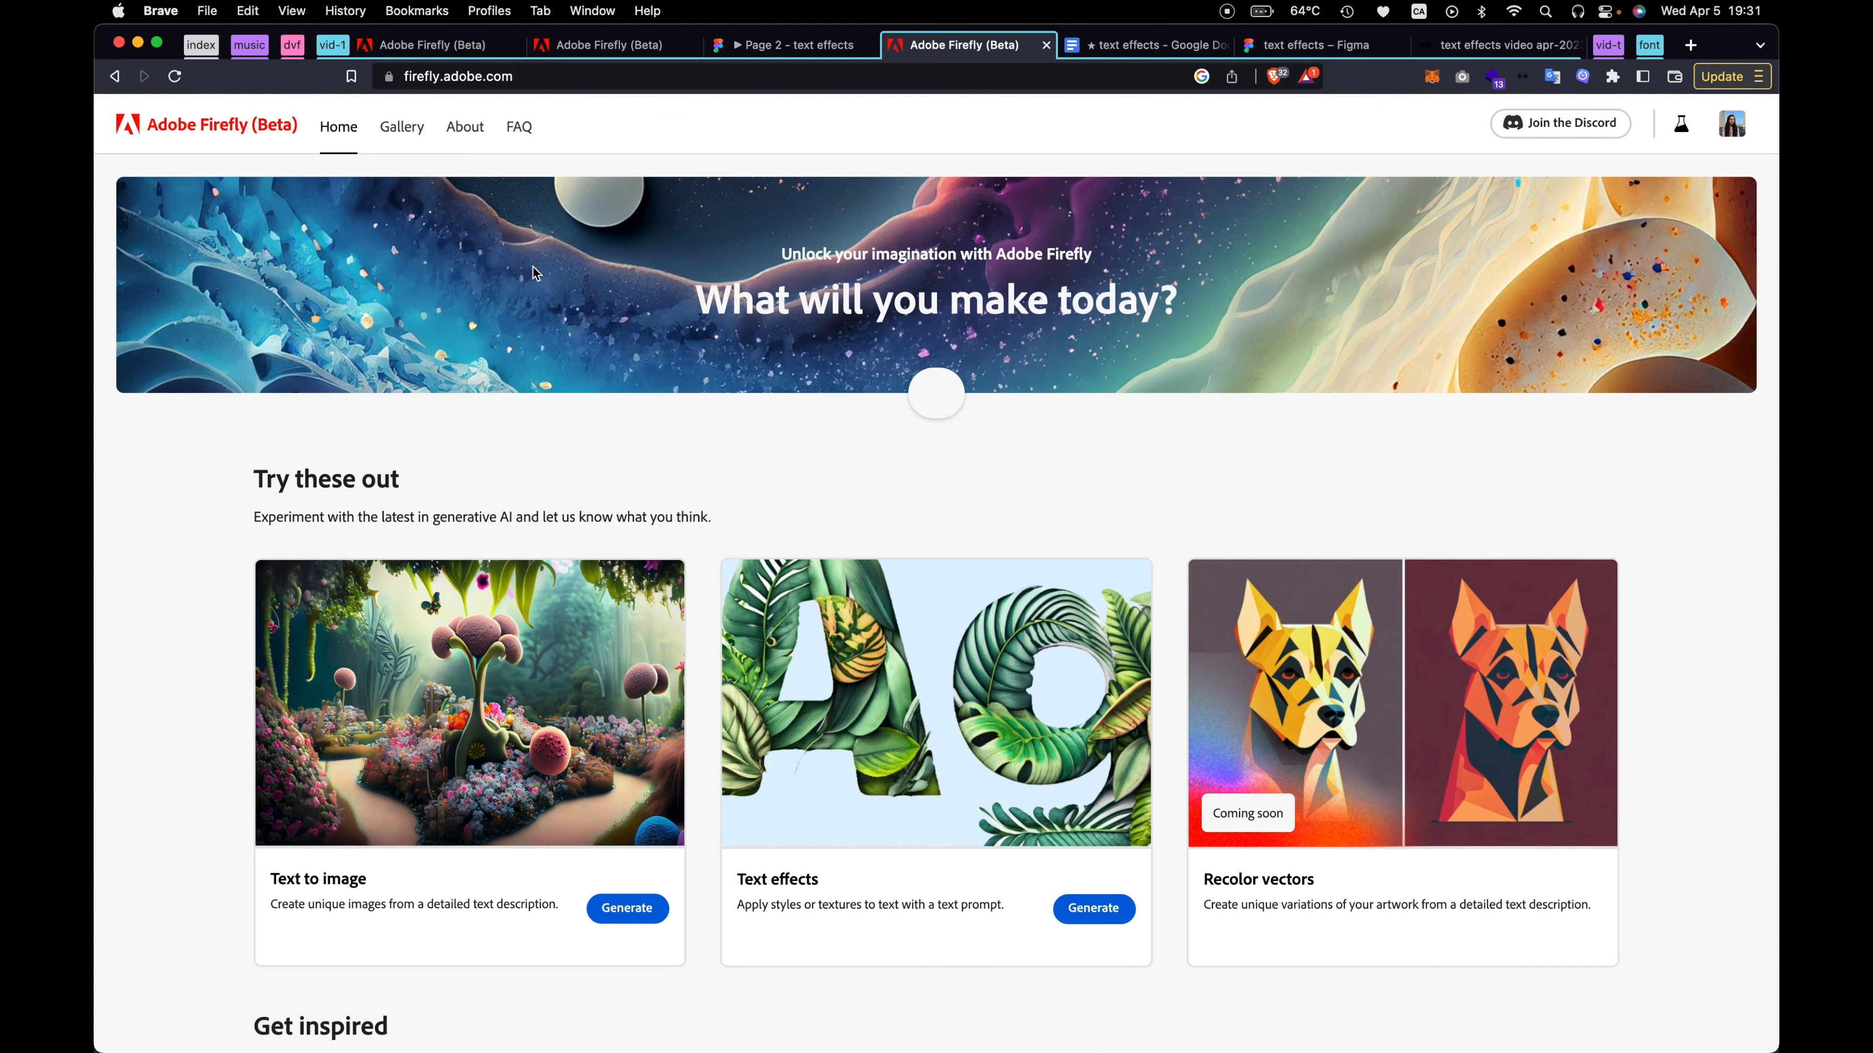
pyautogui.click(520, 127)
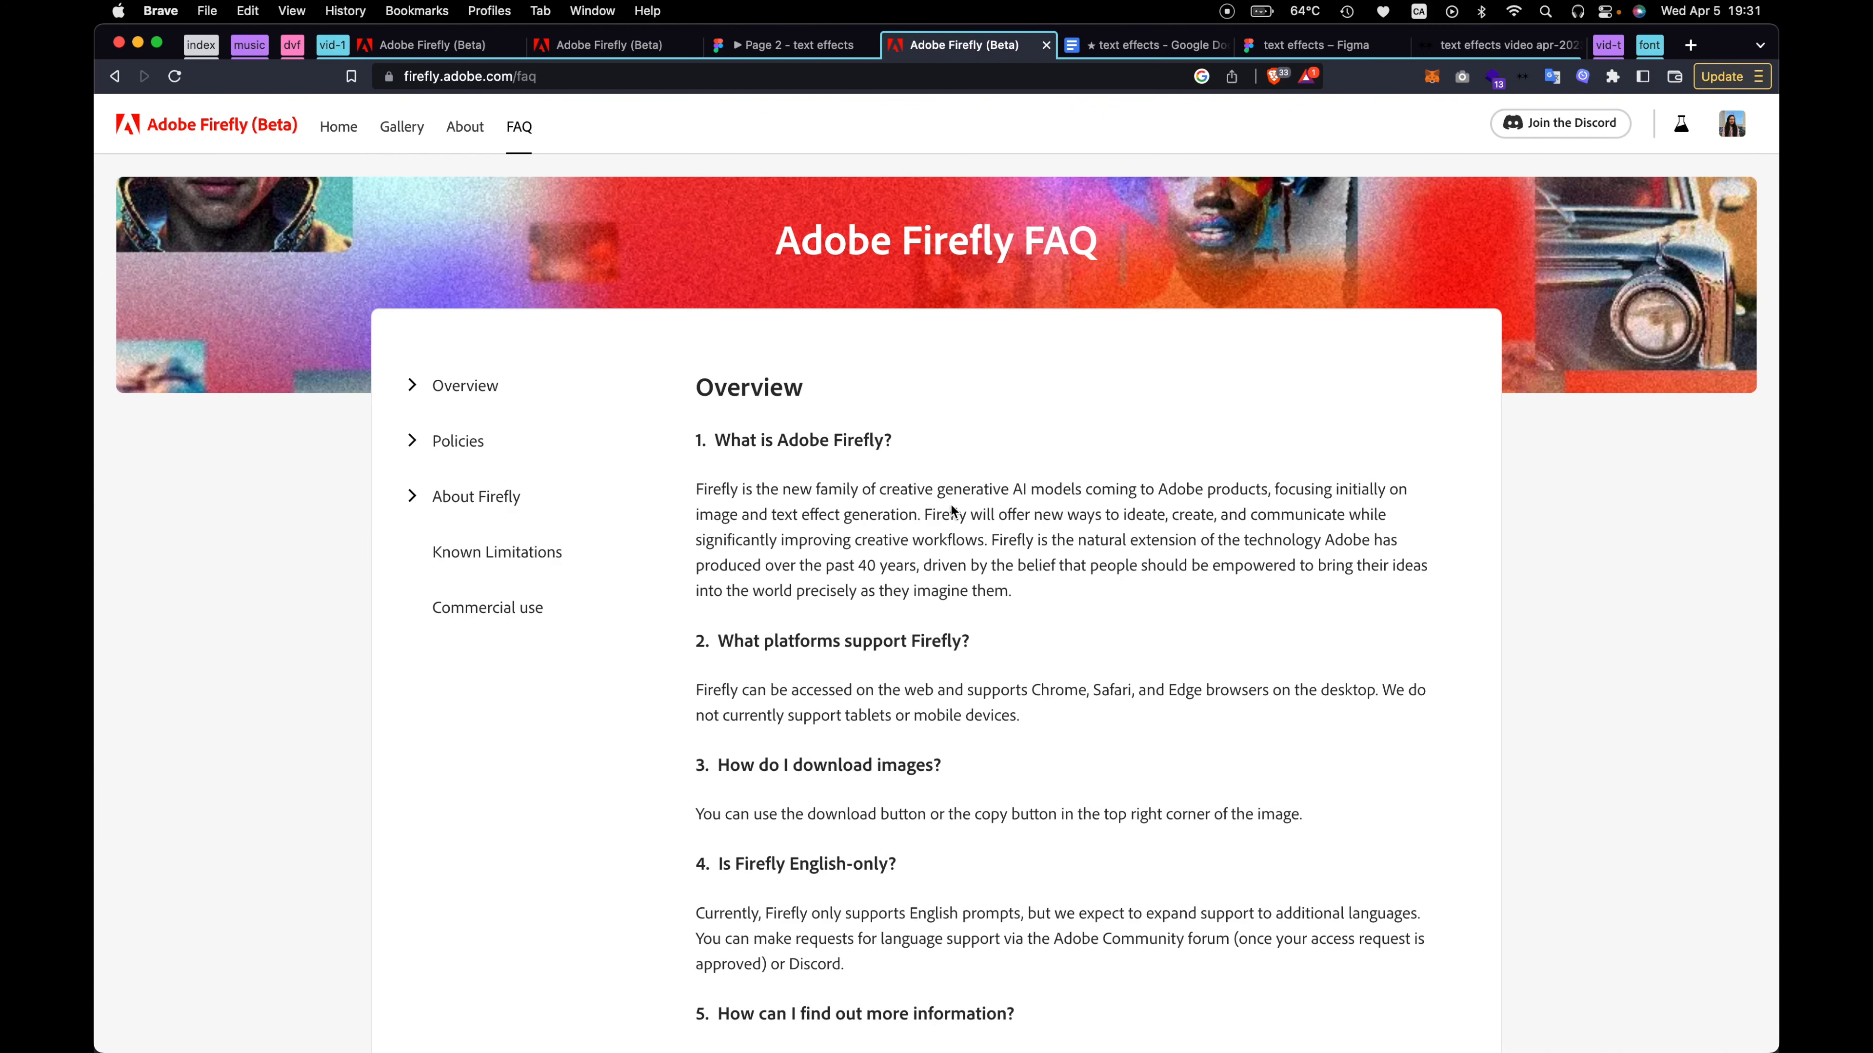
pyautogui.moveTo(696, 489); pyautogui.dragTo(921, 512)
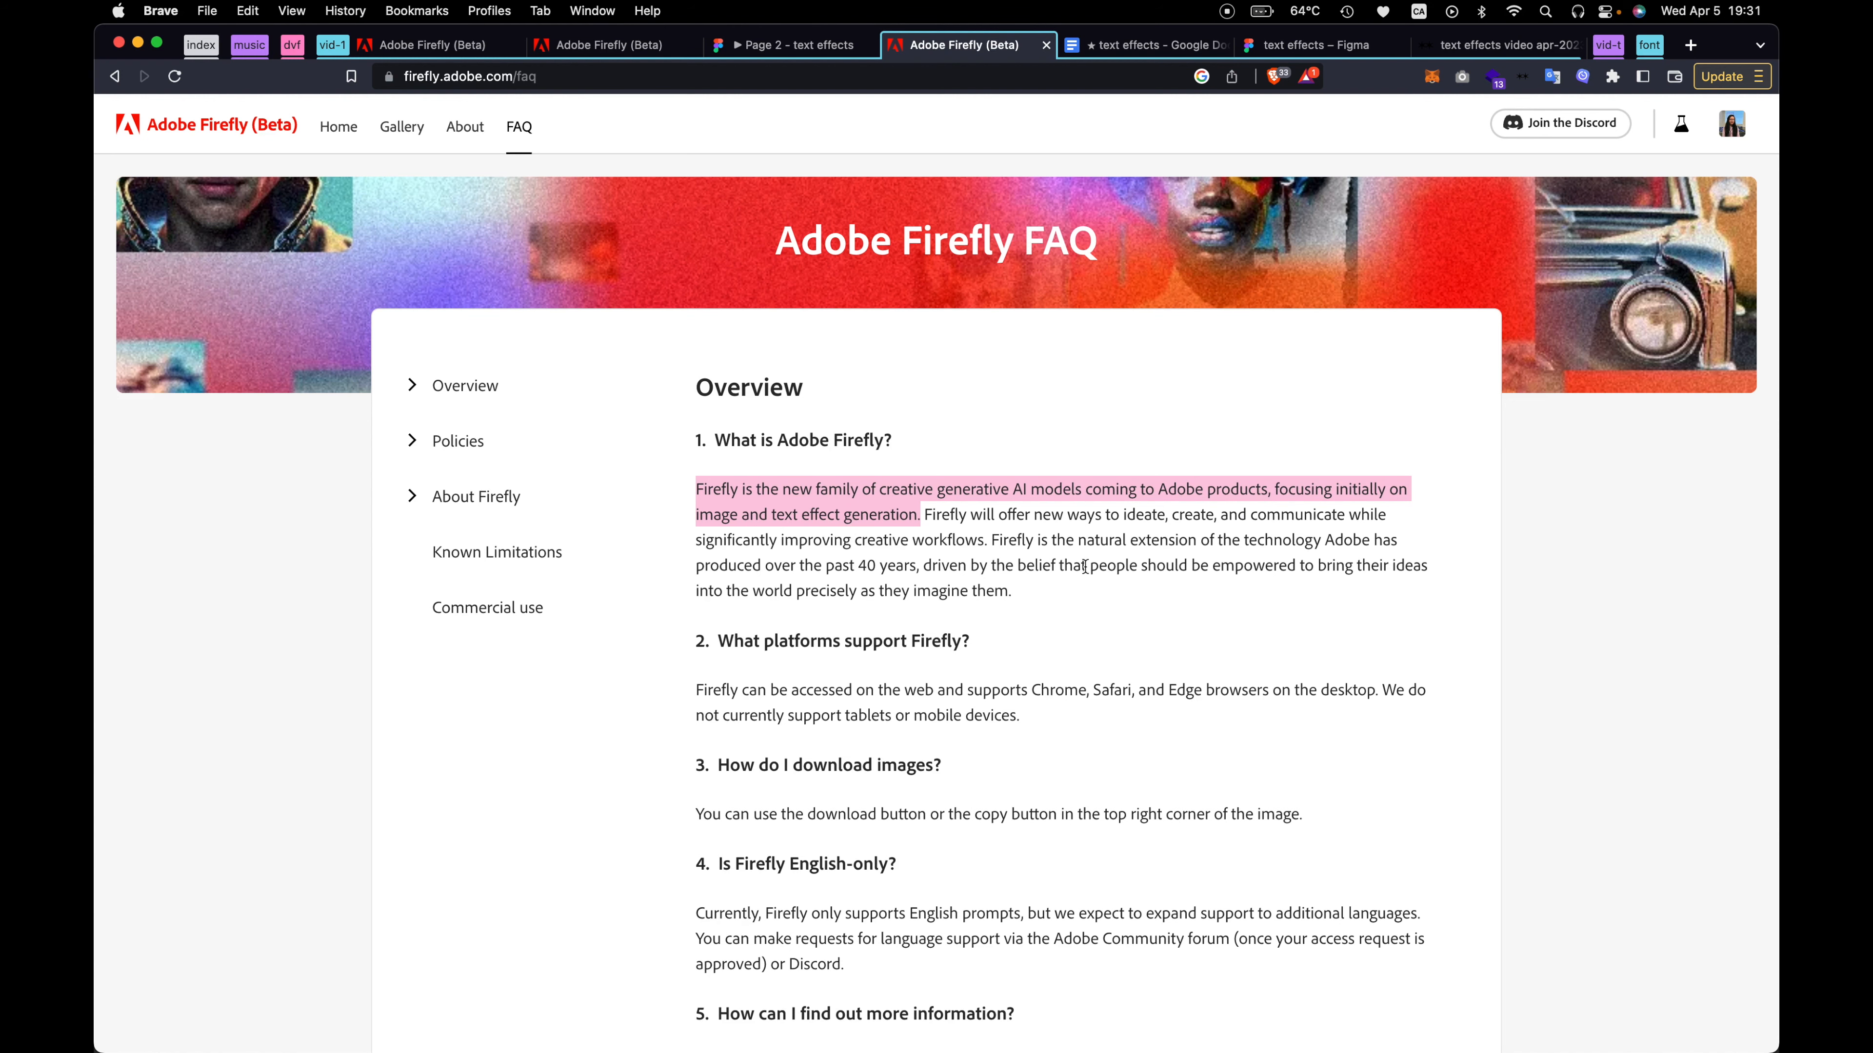
pyautogui.click(1033, 548)
# Switch to the Figma prototype of Page 2 and view the slides on Firefly's release date and the beta application e-mail
pyautogui.click(810, 47)
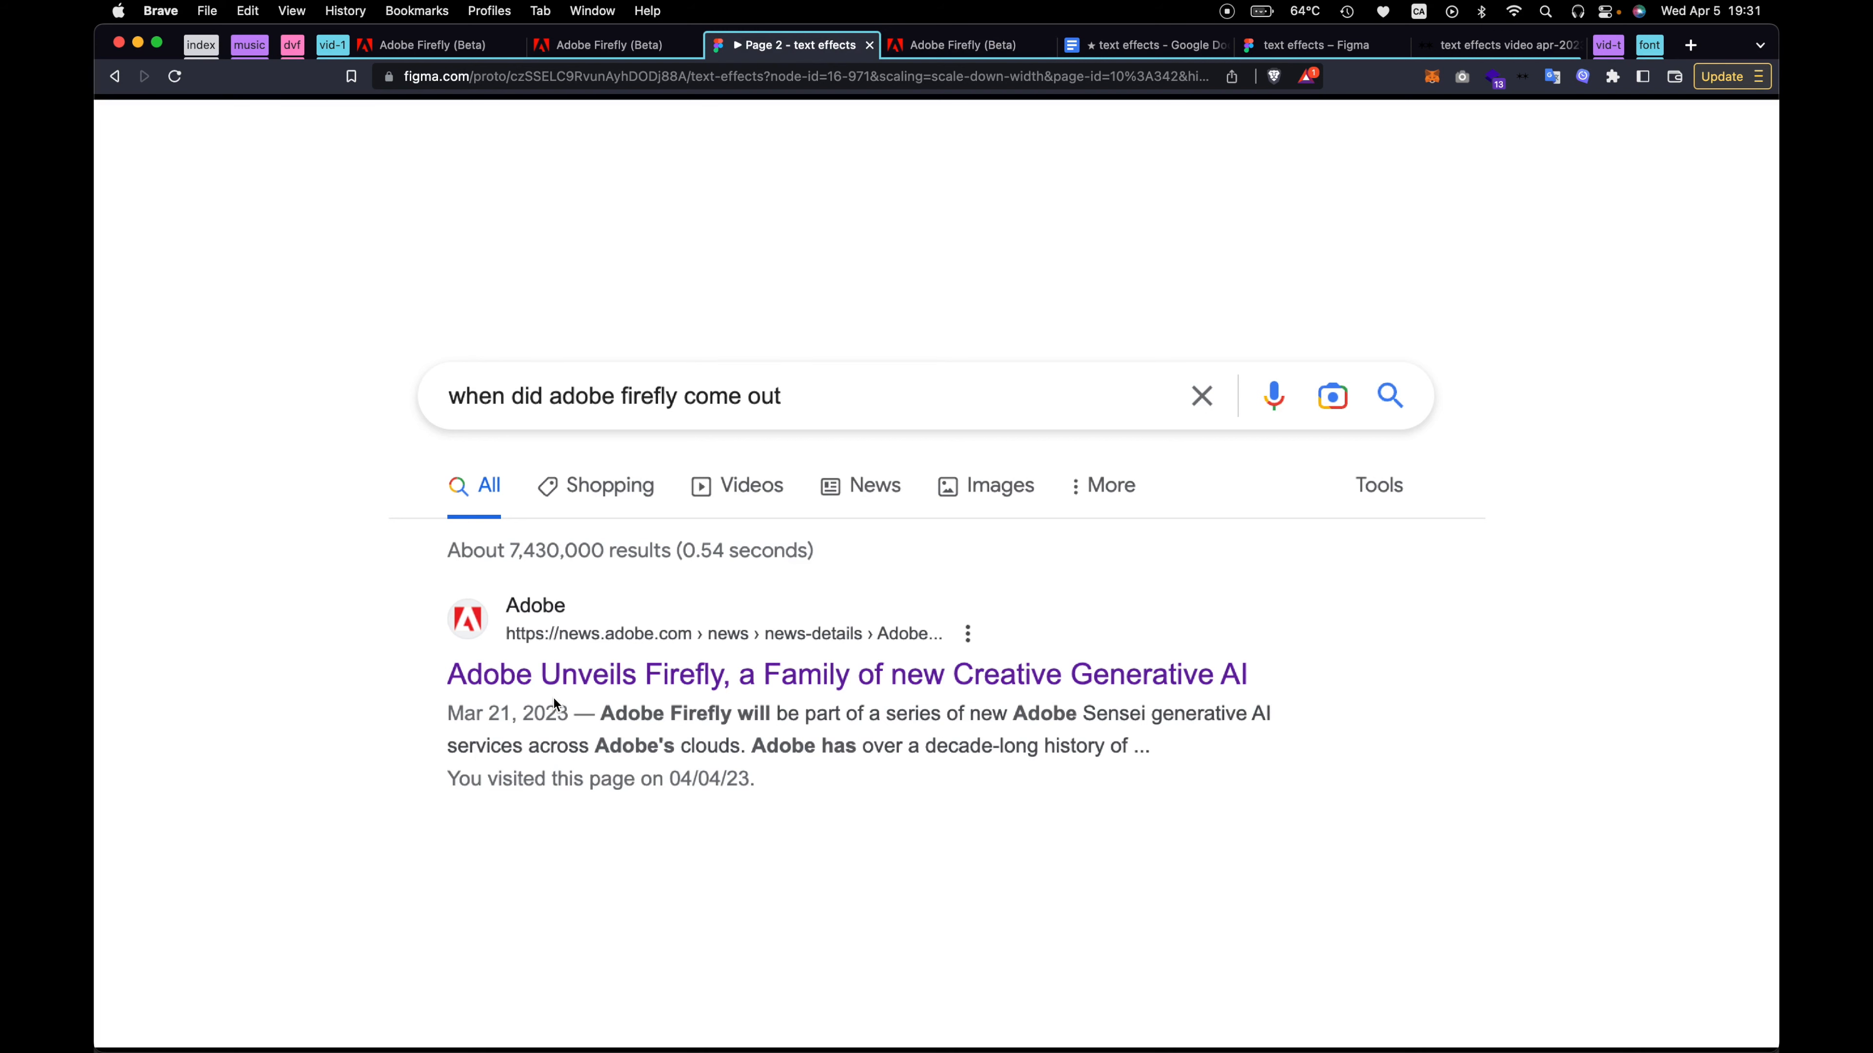
pyautogui.press('Right')
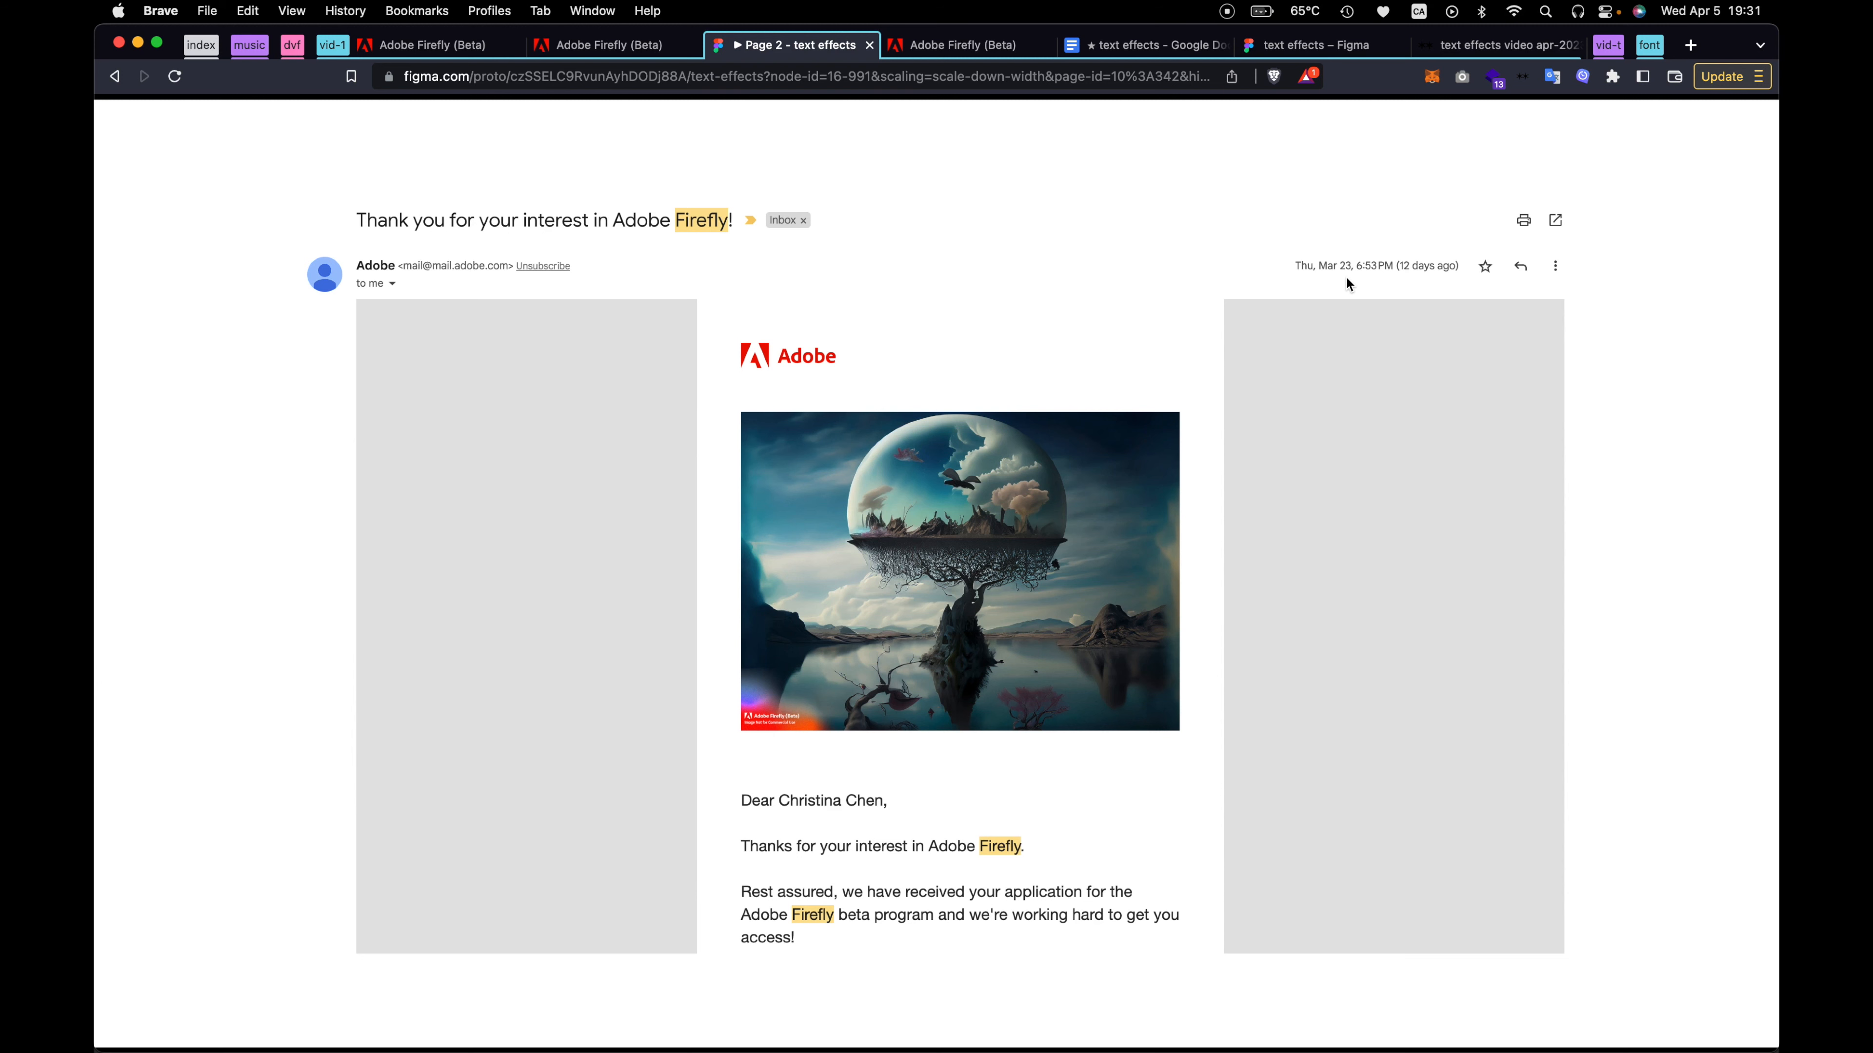
pyautogui.press('Right')
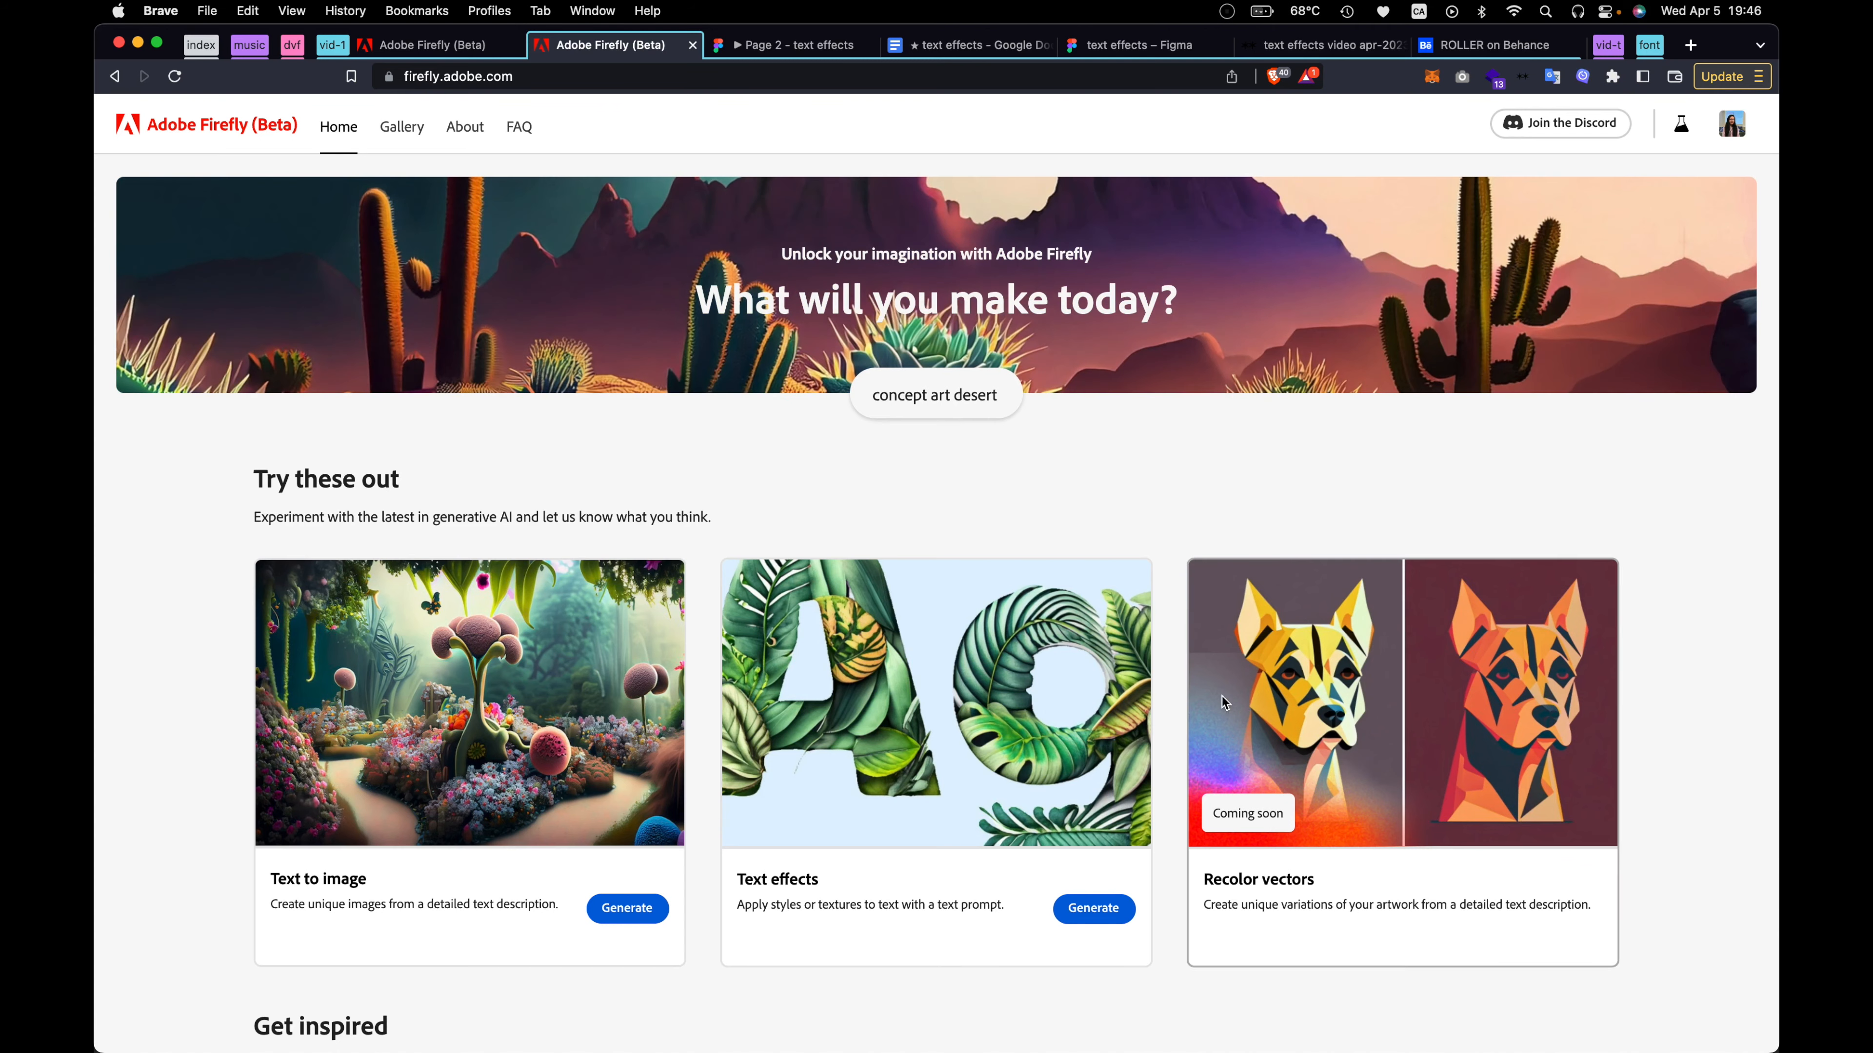
# Generate a Firefly text effect for the word TEXT with the prompt "black 3D pillow inflated"
pyautogui.click(1102, 909)
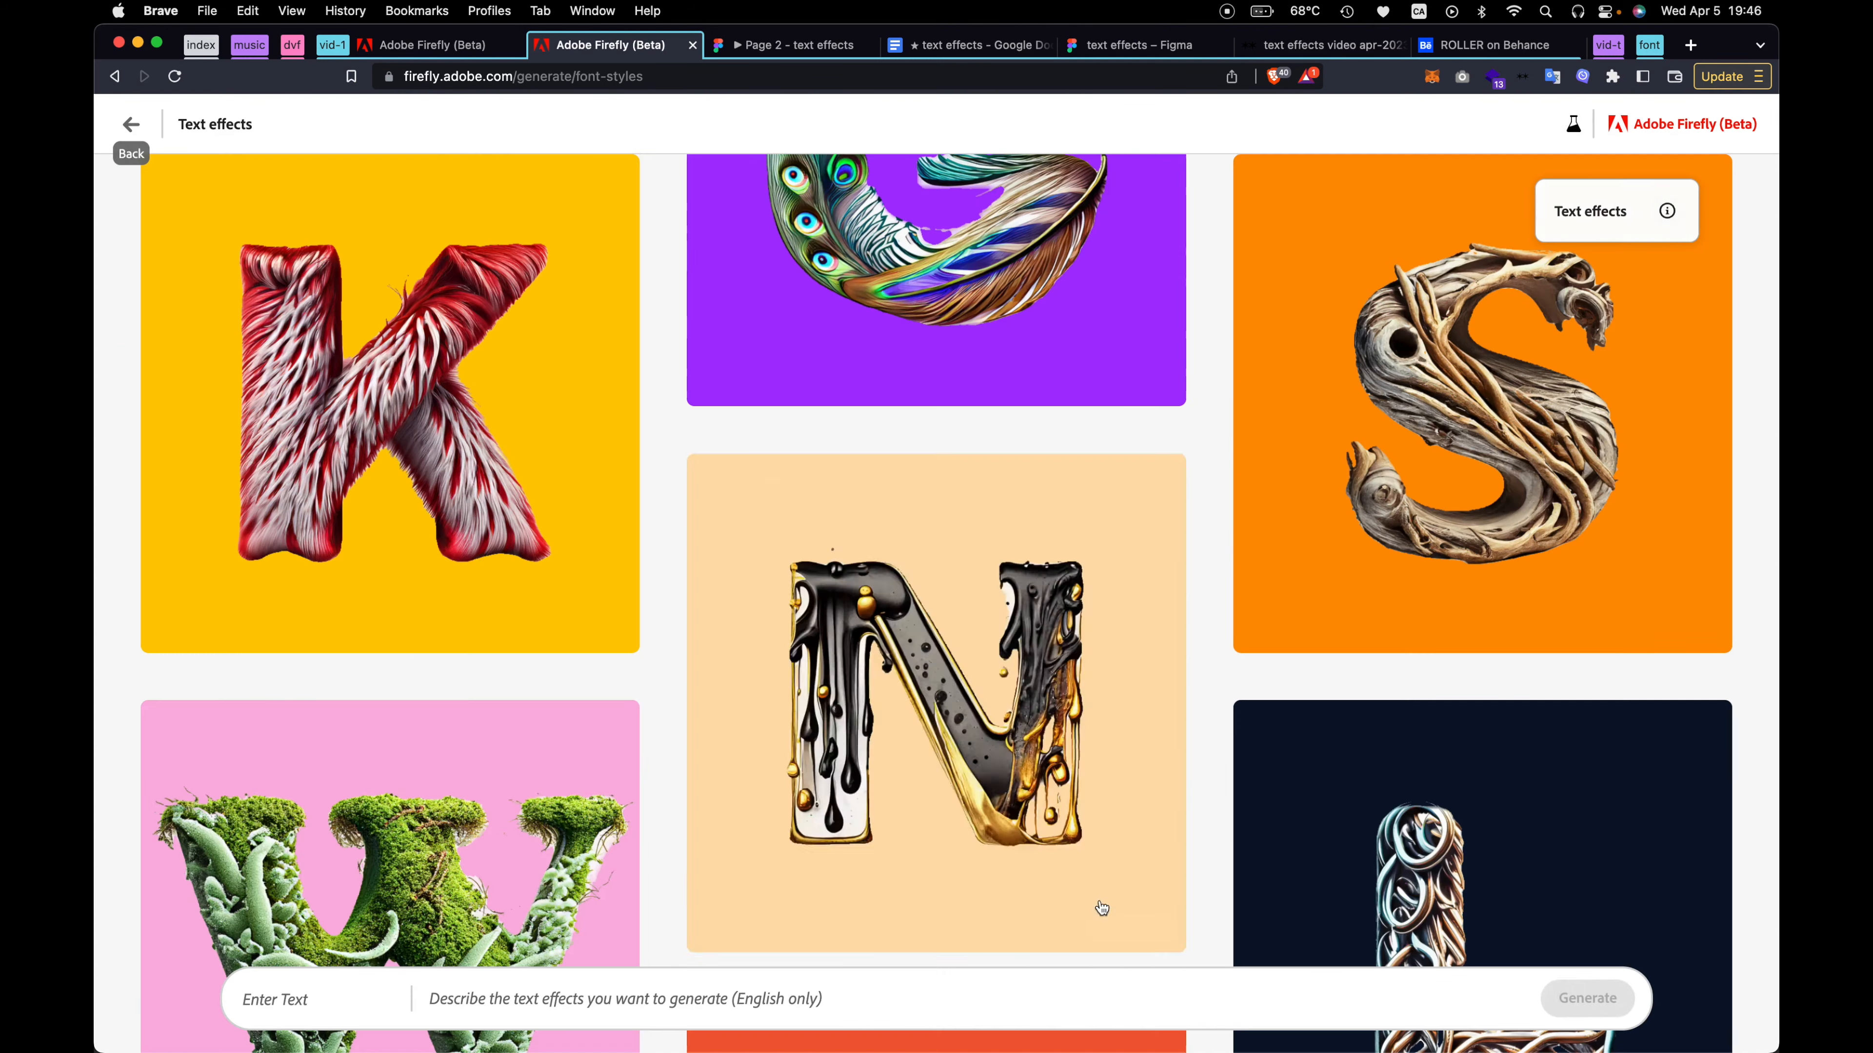
pyautogui.click(327, 1000)
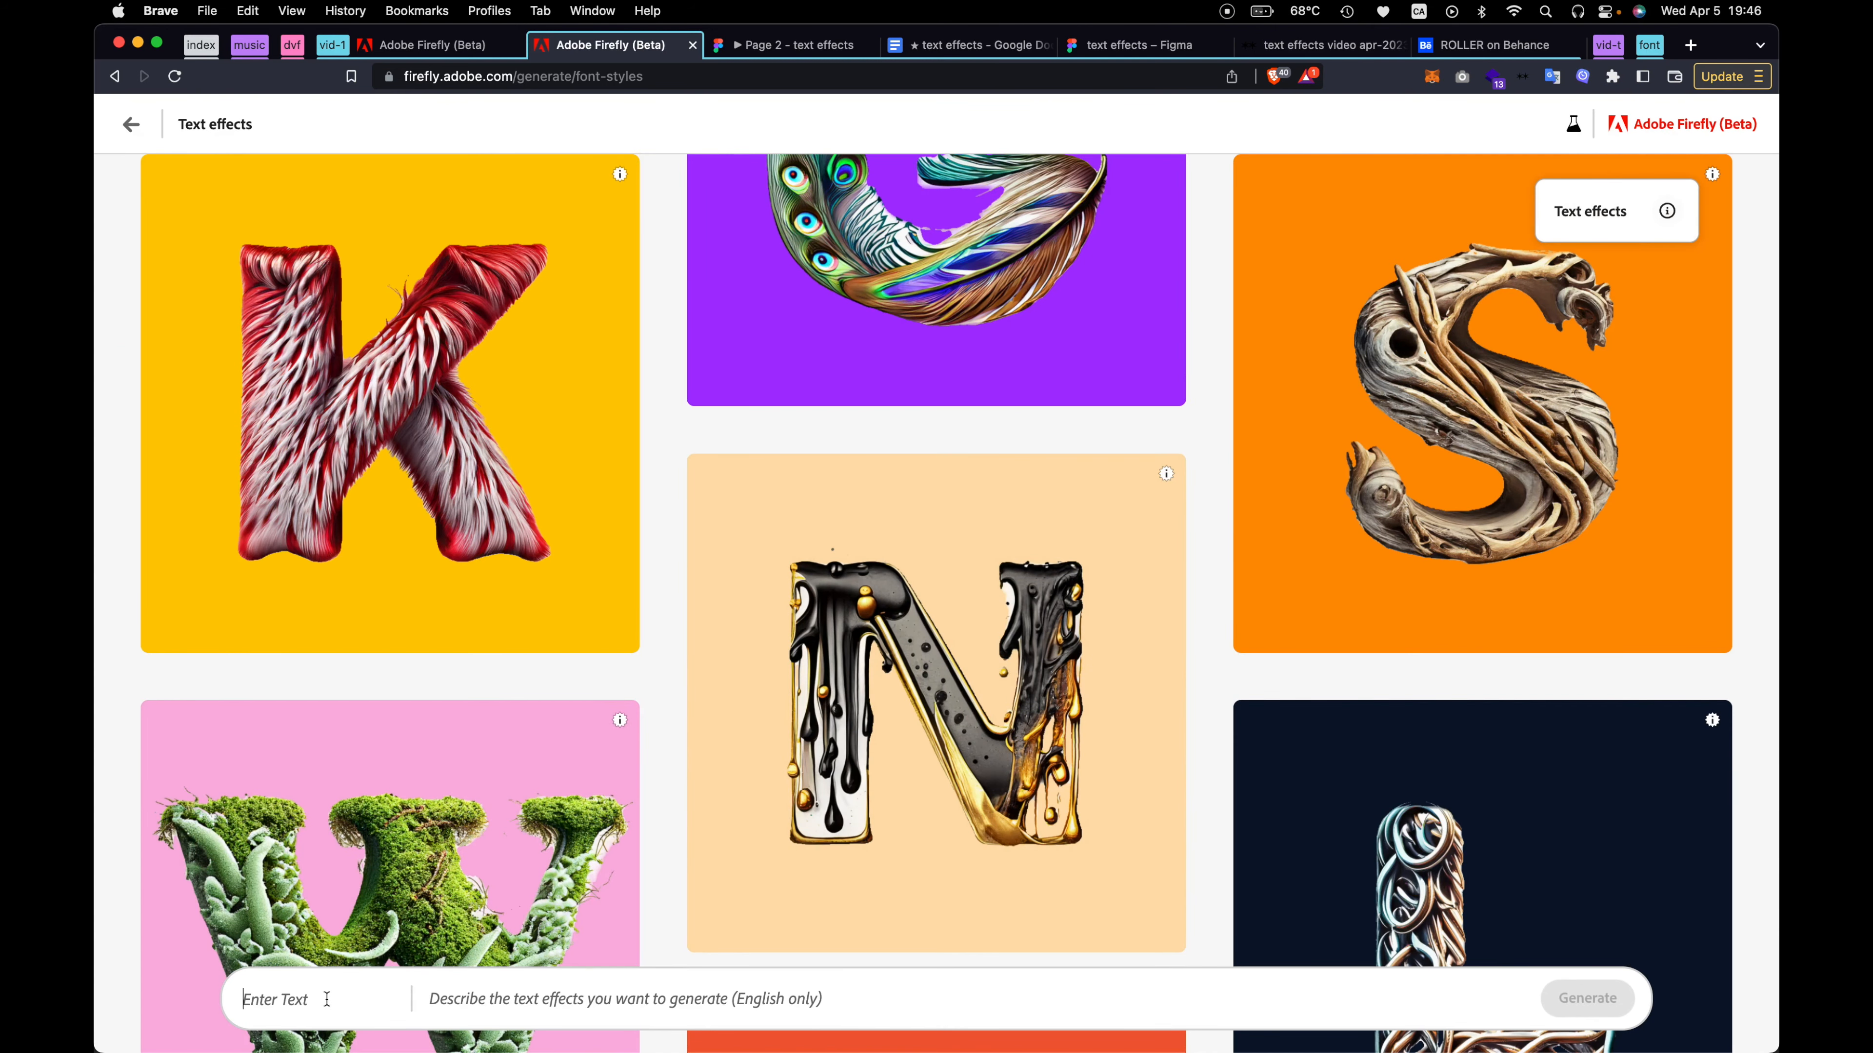
pyautogui.write('TEX')
pyautogui.write('black 3D')
pyautogui.write(' pillow in')
pyautogui.write('flated')
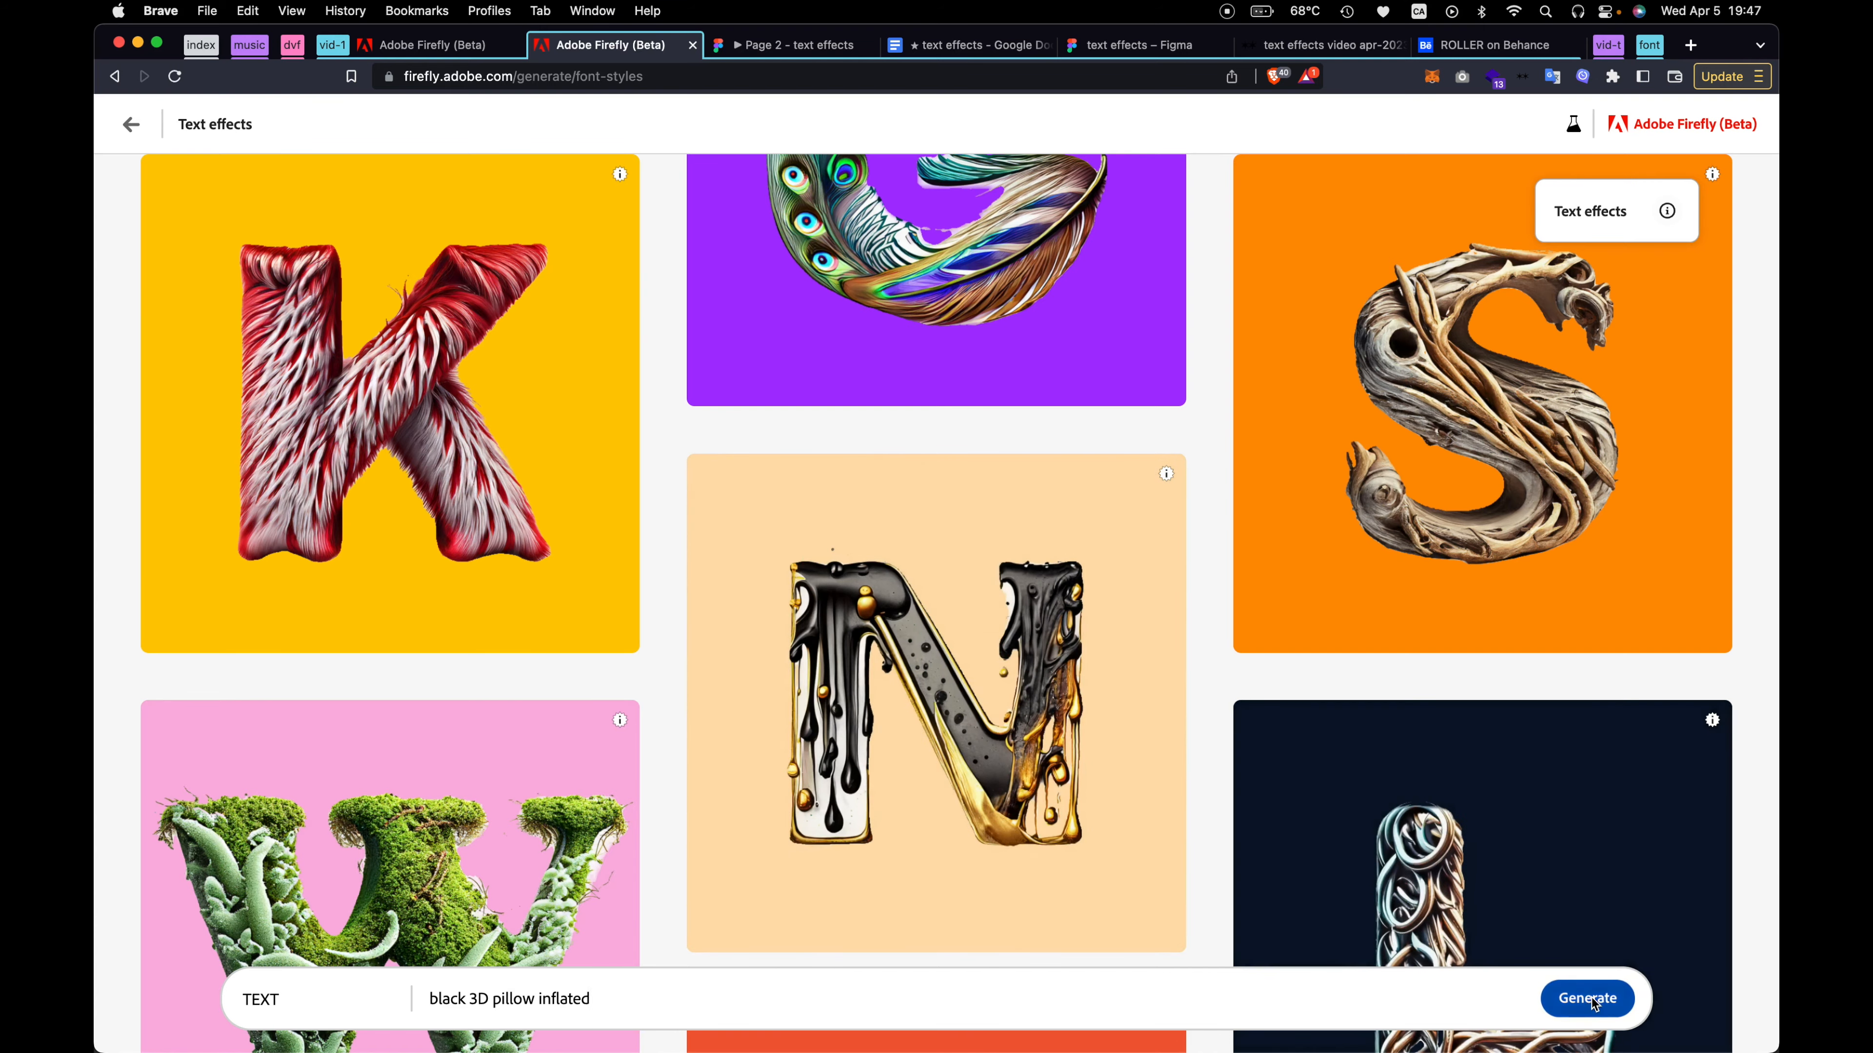
pyautogui.click(1589, 1001)
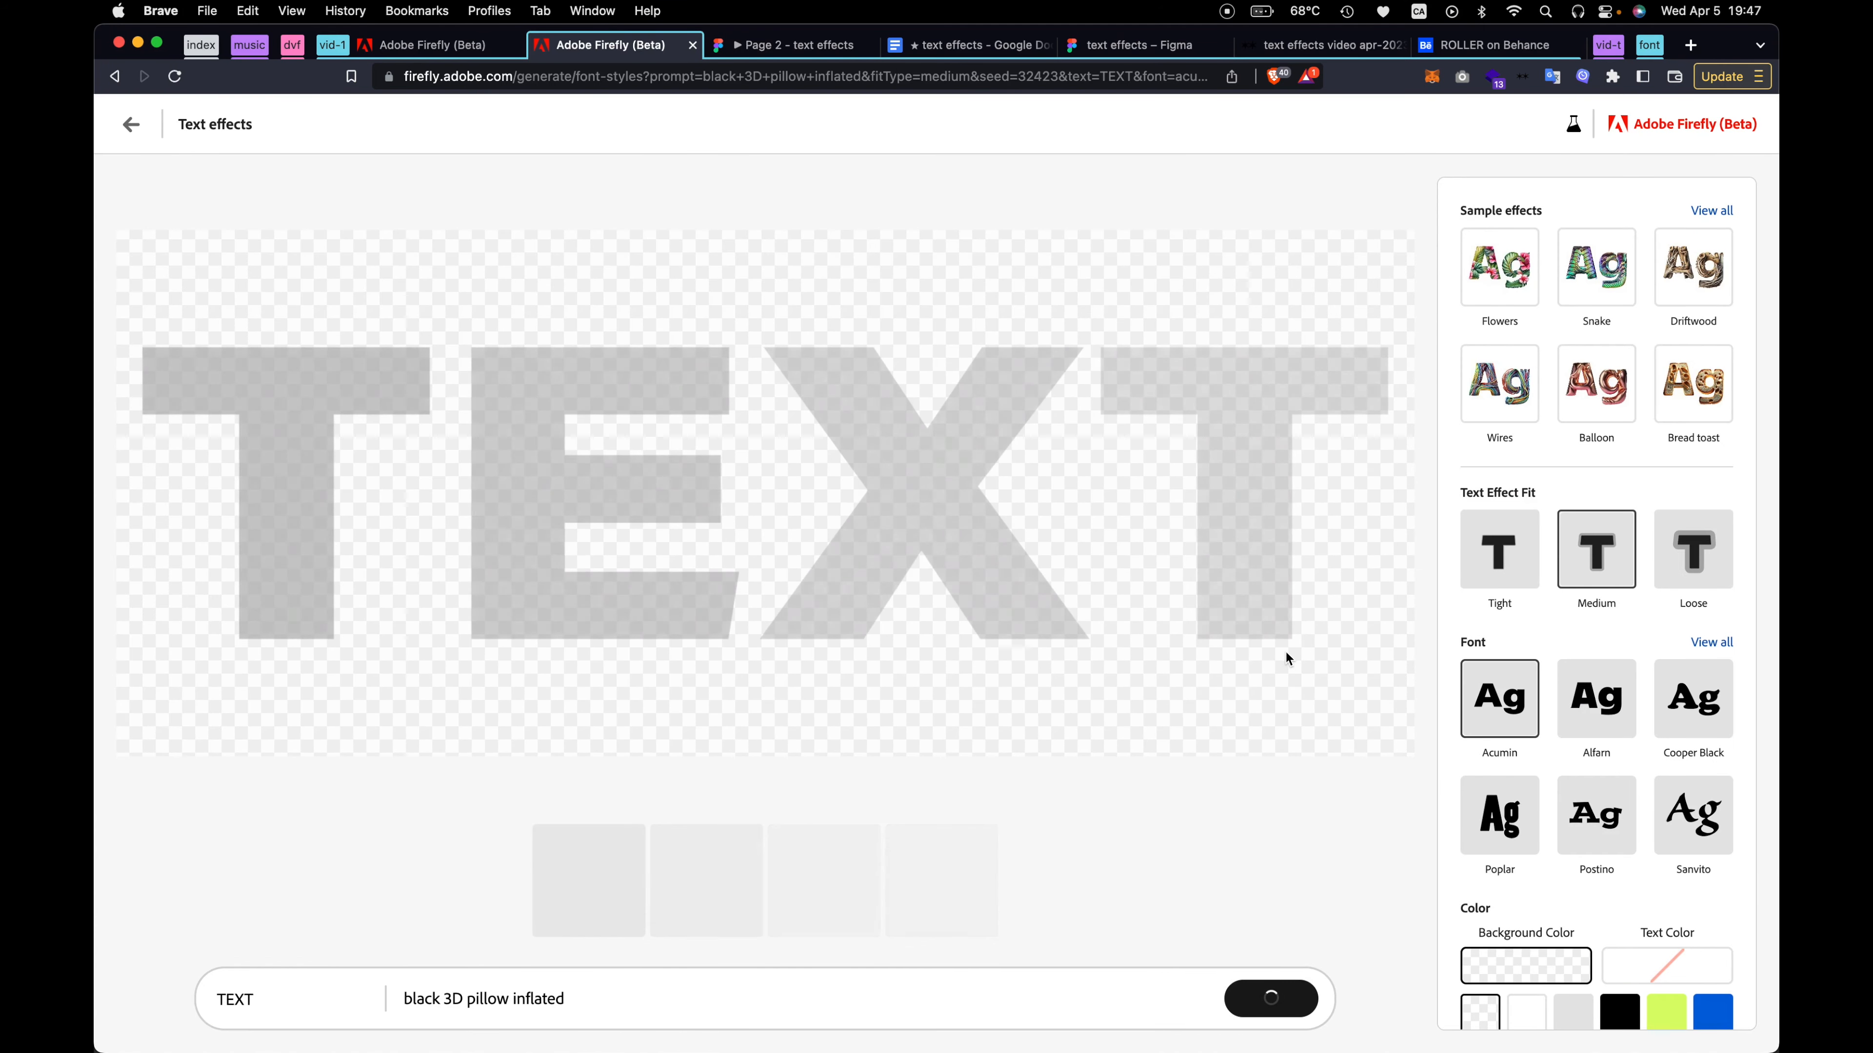
# Switch to Behance and examine the inflated black lettering of the ROLLER project as a reference
pyautogui.click(1490, 45)
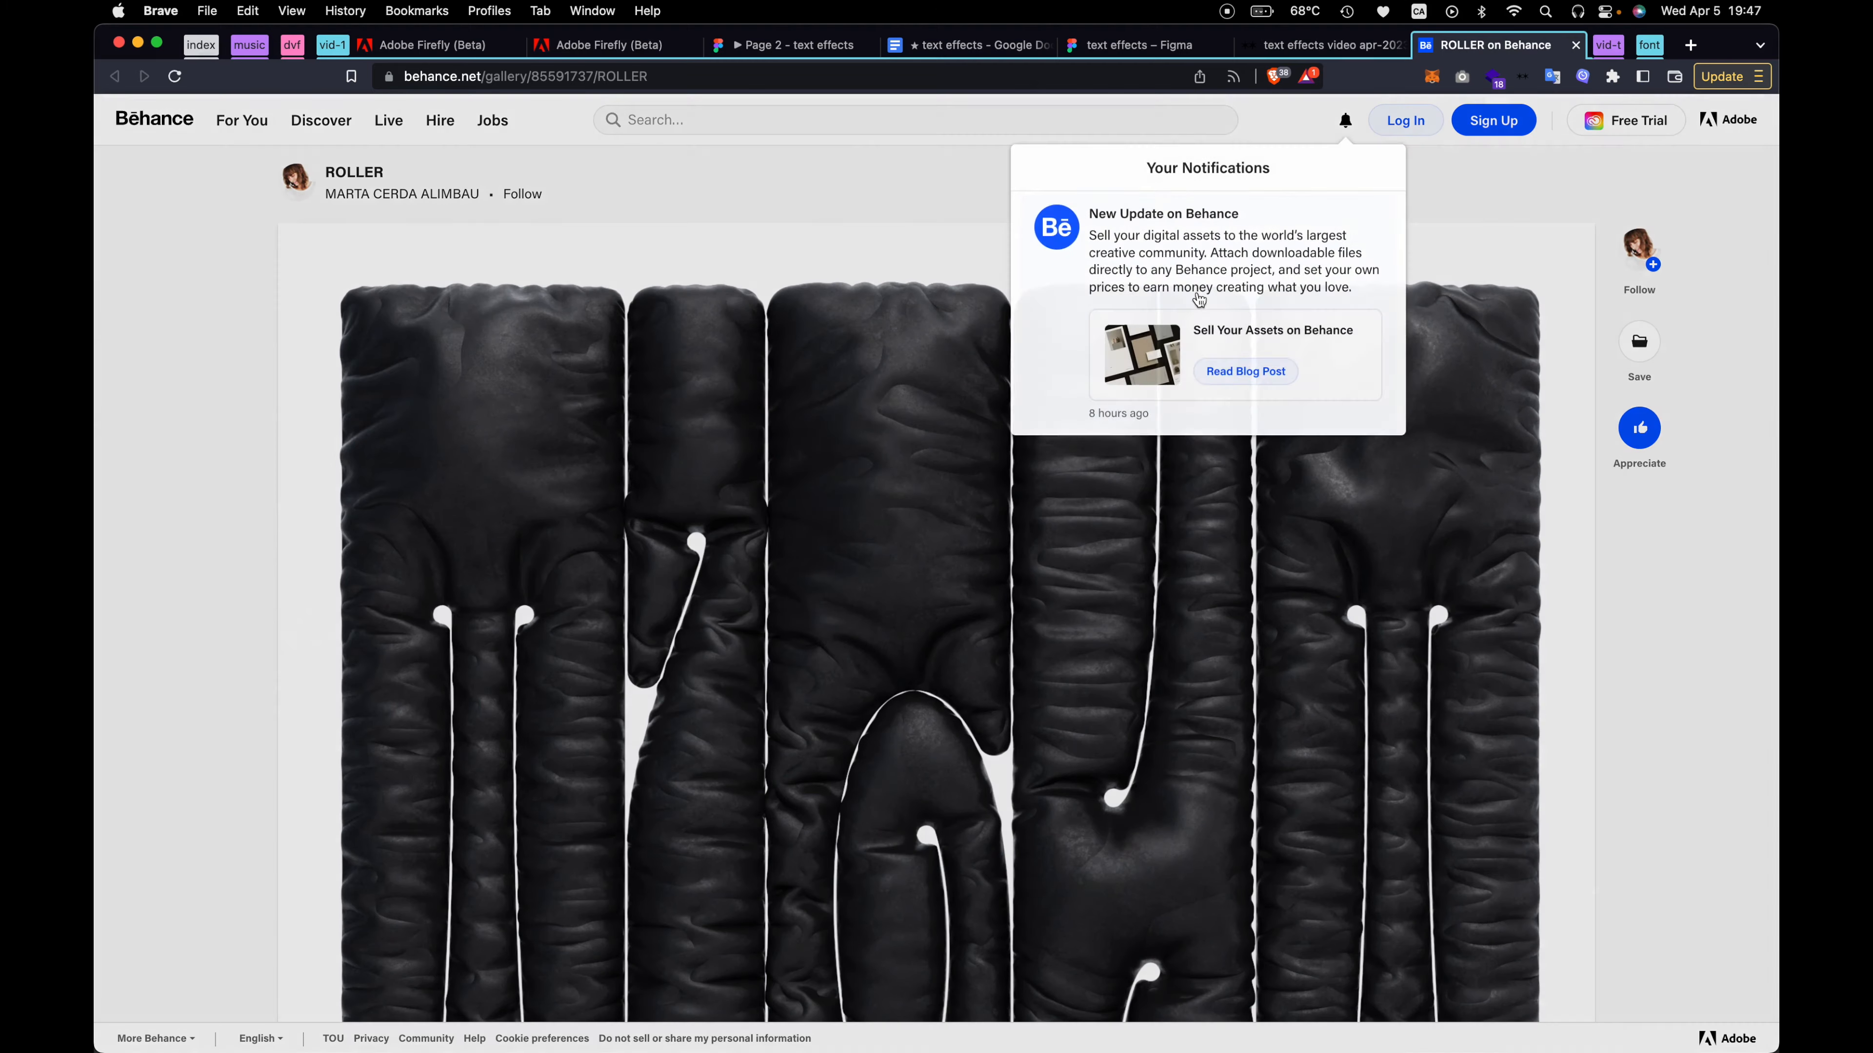
pyautogui.scroll(-3, 919, 627)
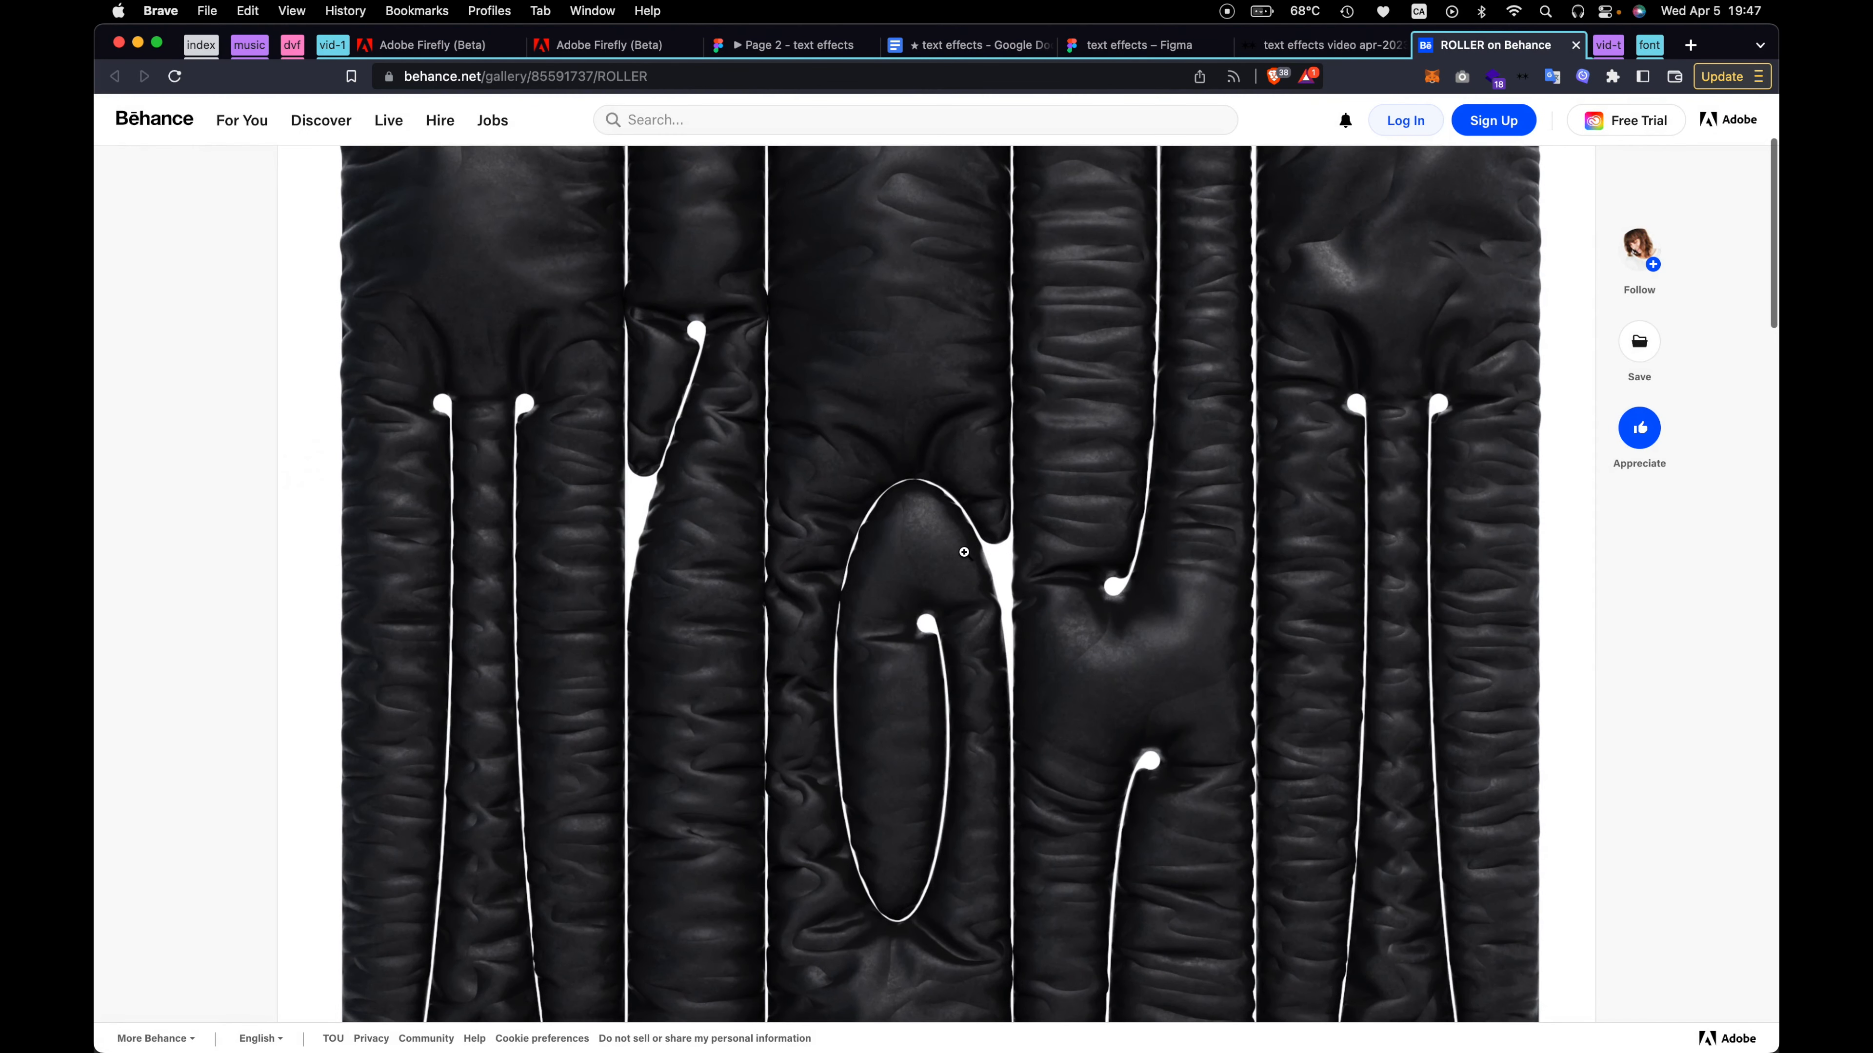
pyautogui.click(964, 552)
pyautogui.click(1739, 134)
pyautogui.scroll(3, 826, 412)
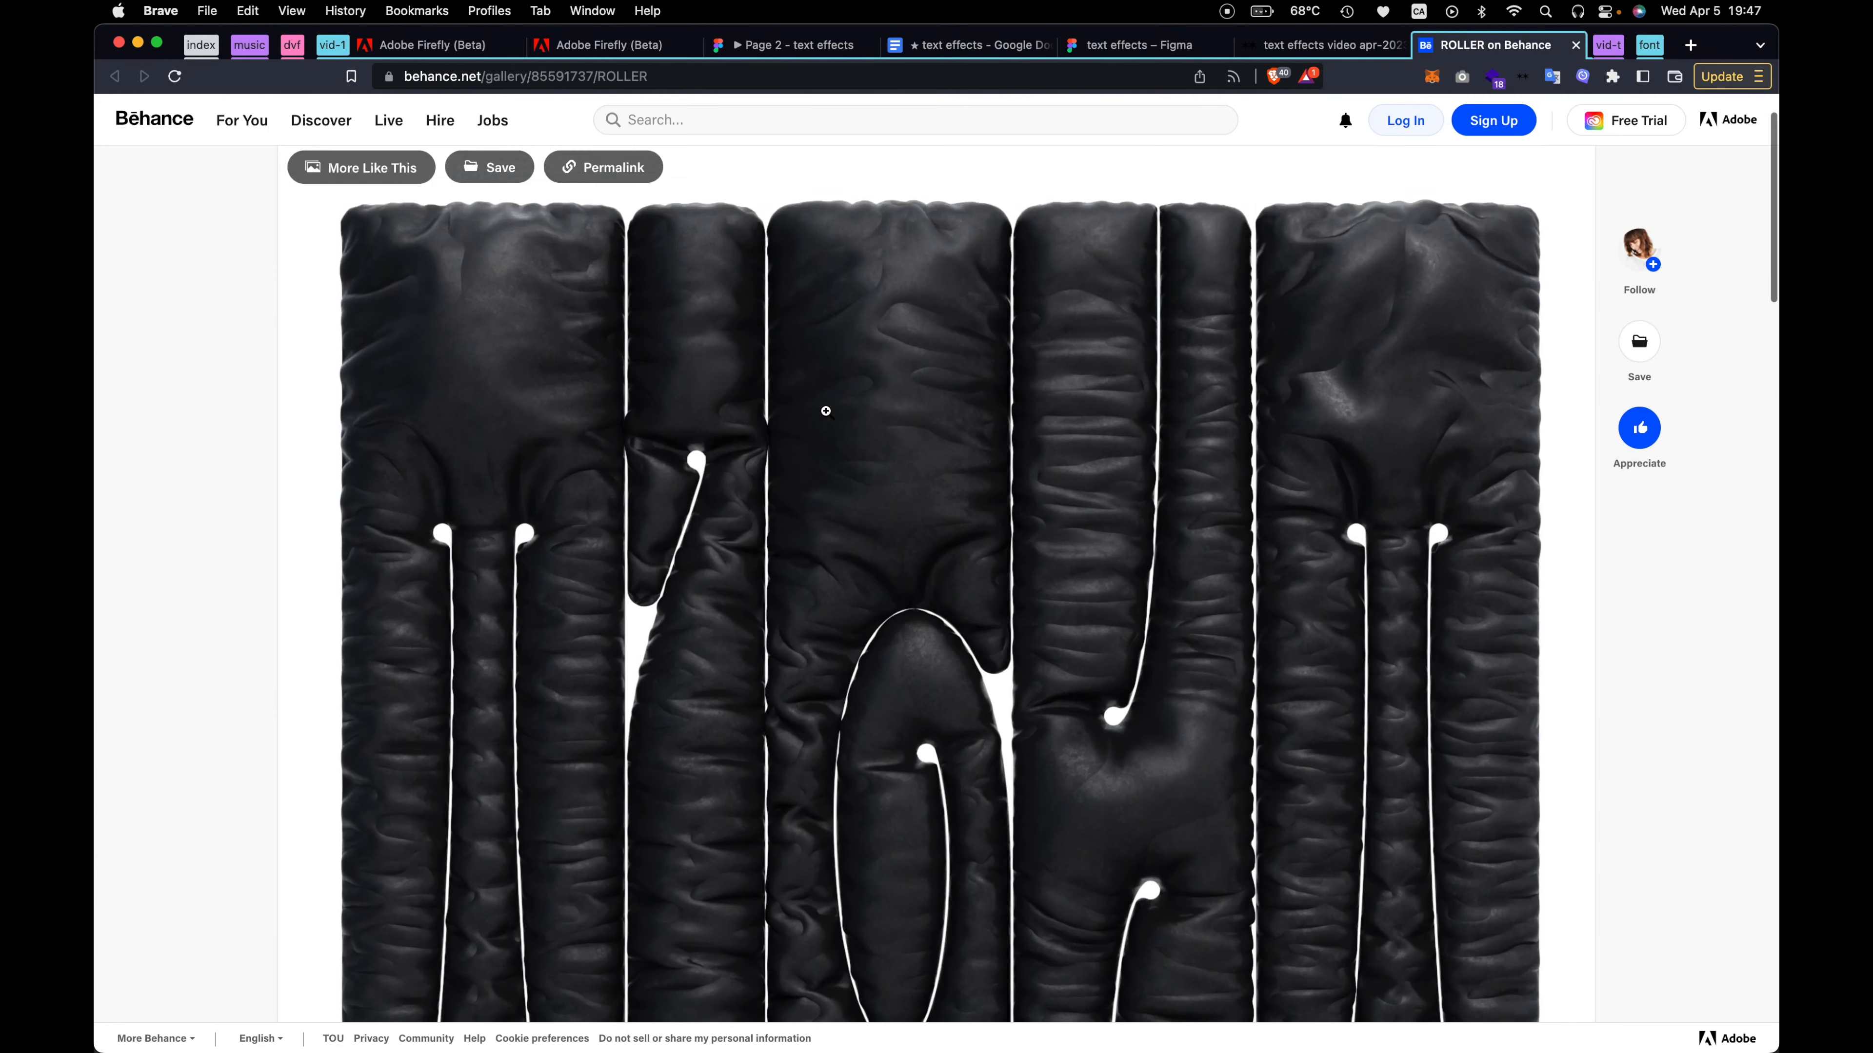
# Return to the Firefly text effect and change its font to Poplar
pyautogui.click(637, 46)
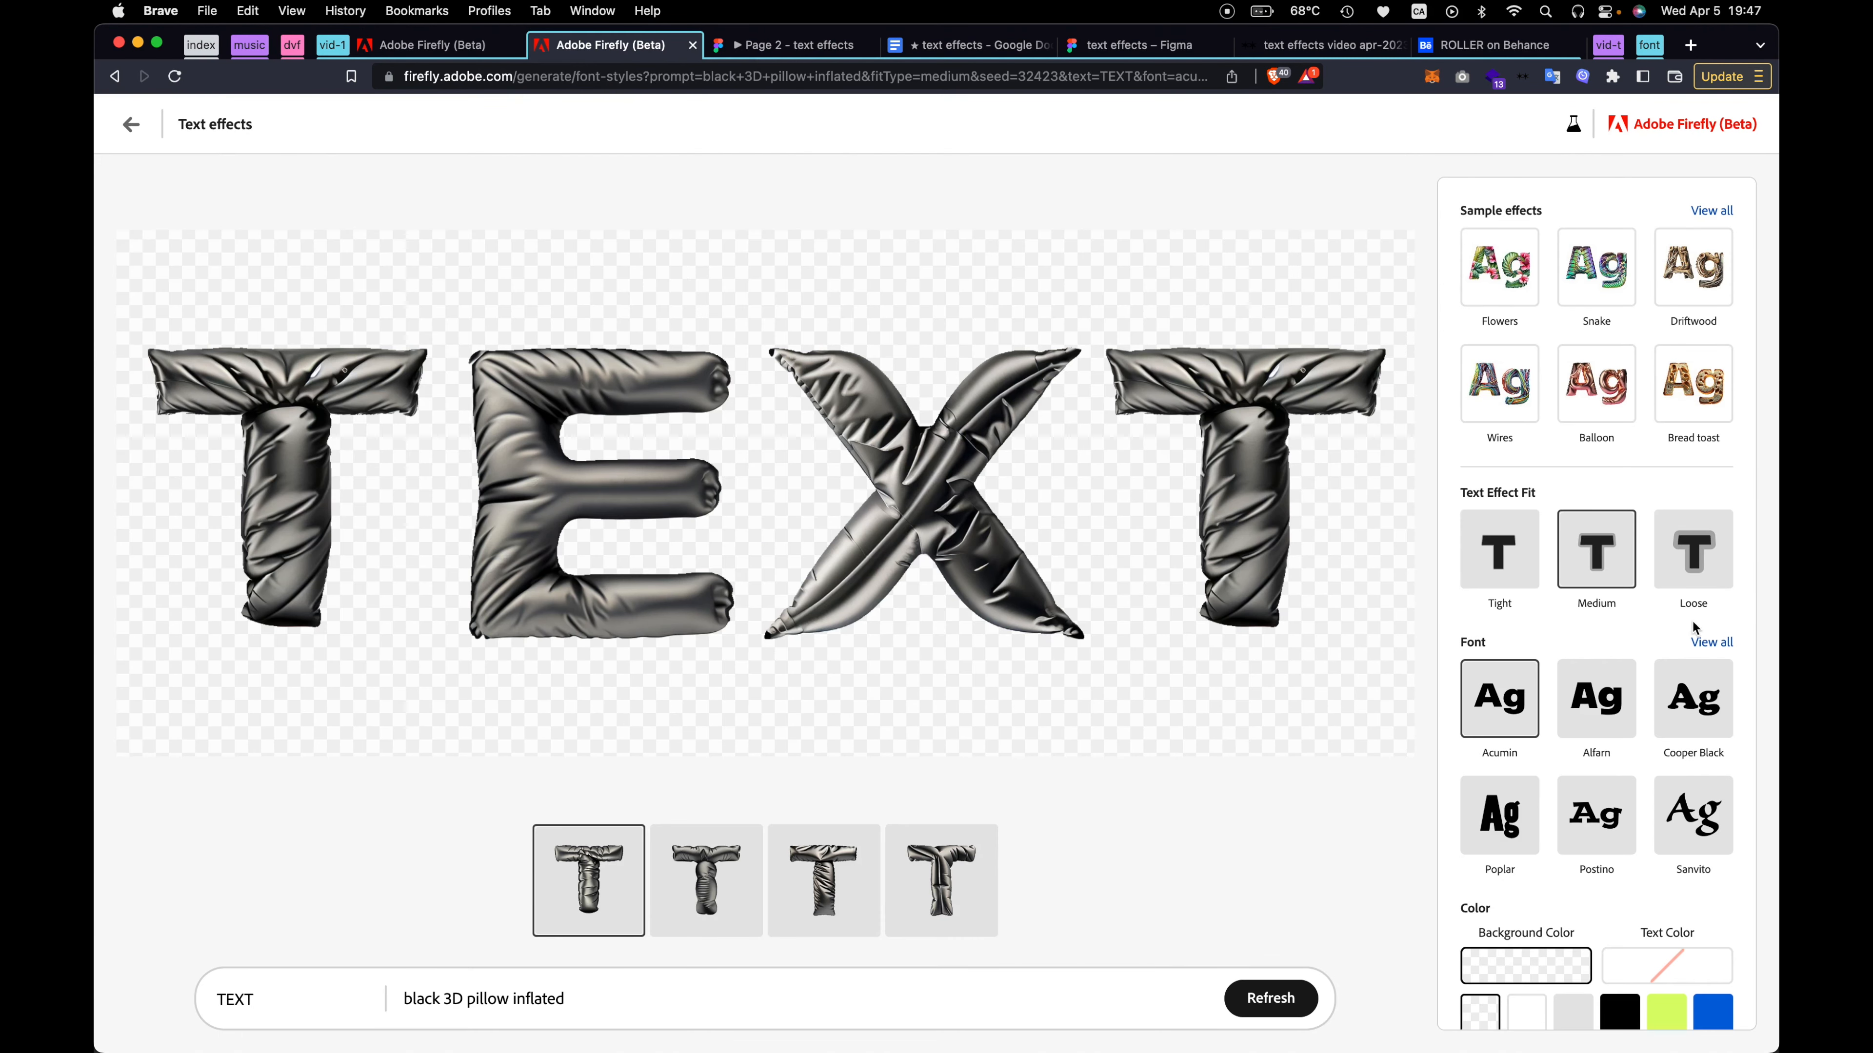
pyautogui.click(1710, 643)
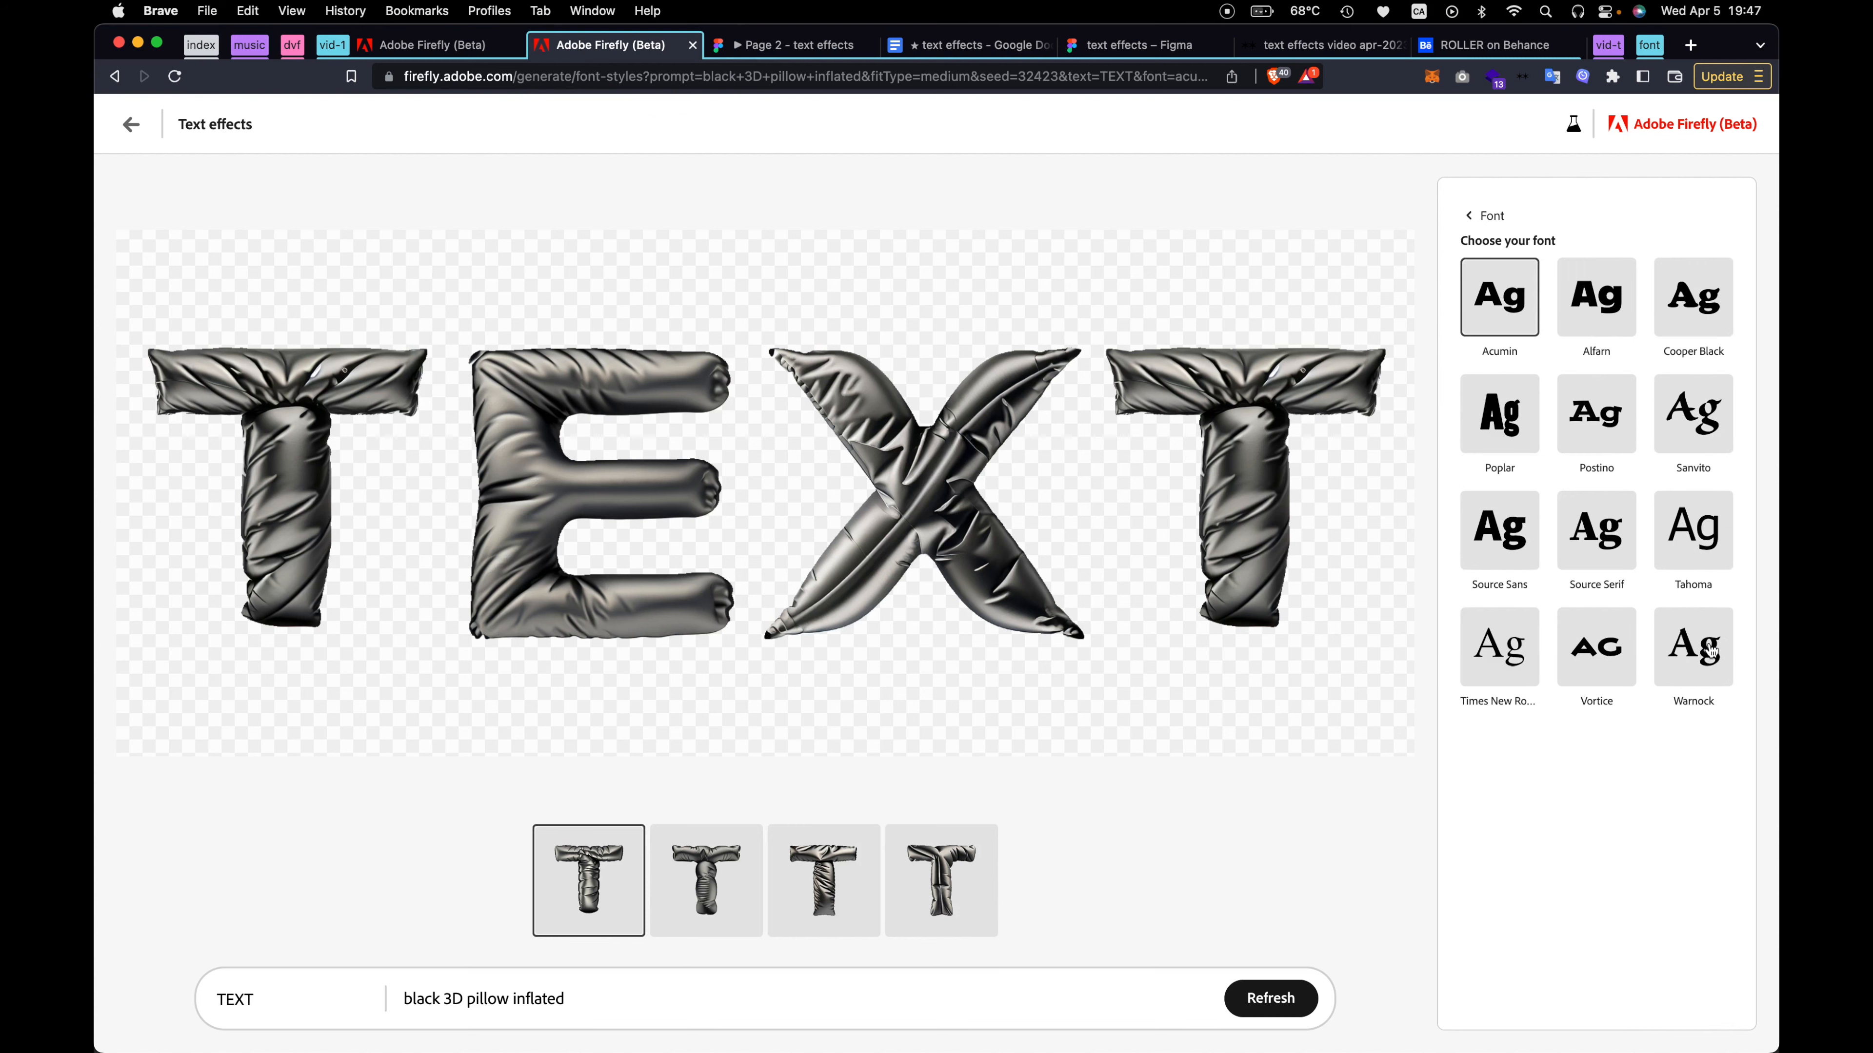
pyautogui.click(1494, 423)
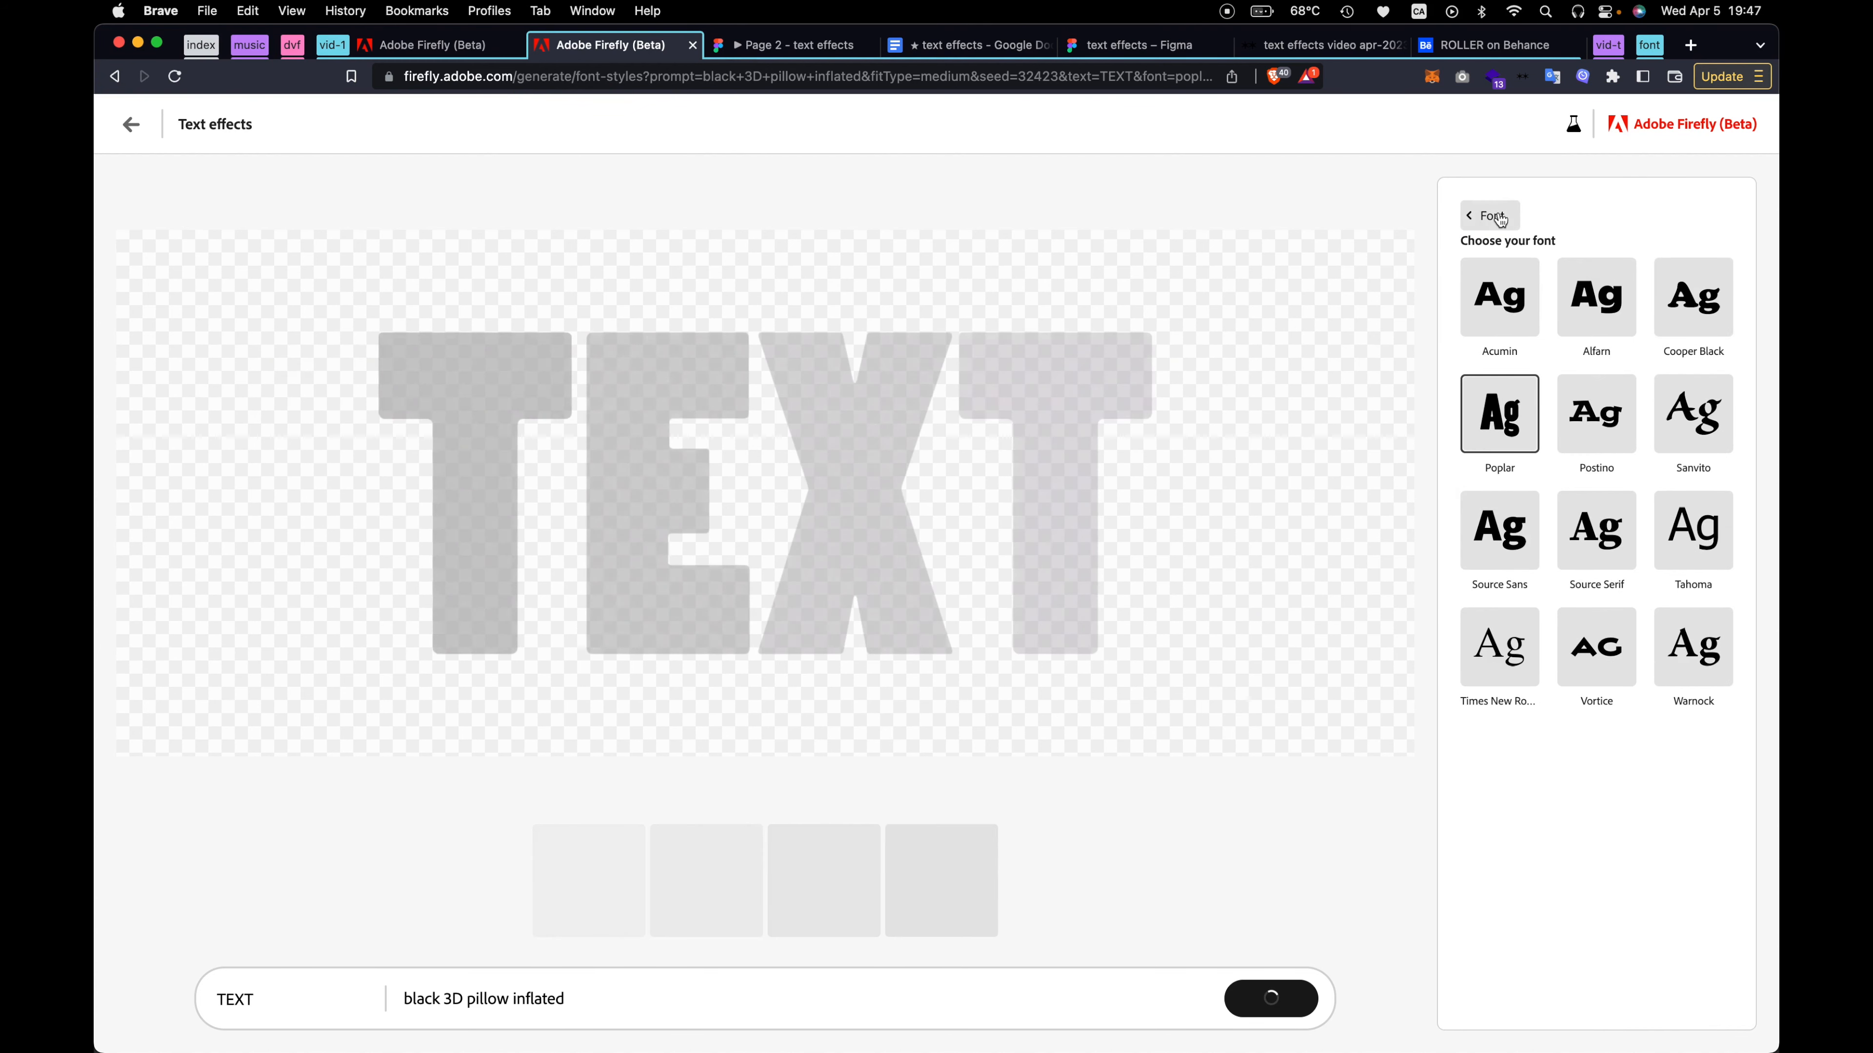
pyautogui.click(1491, 215)
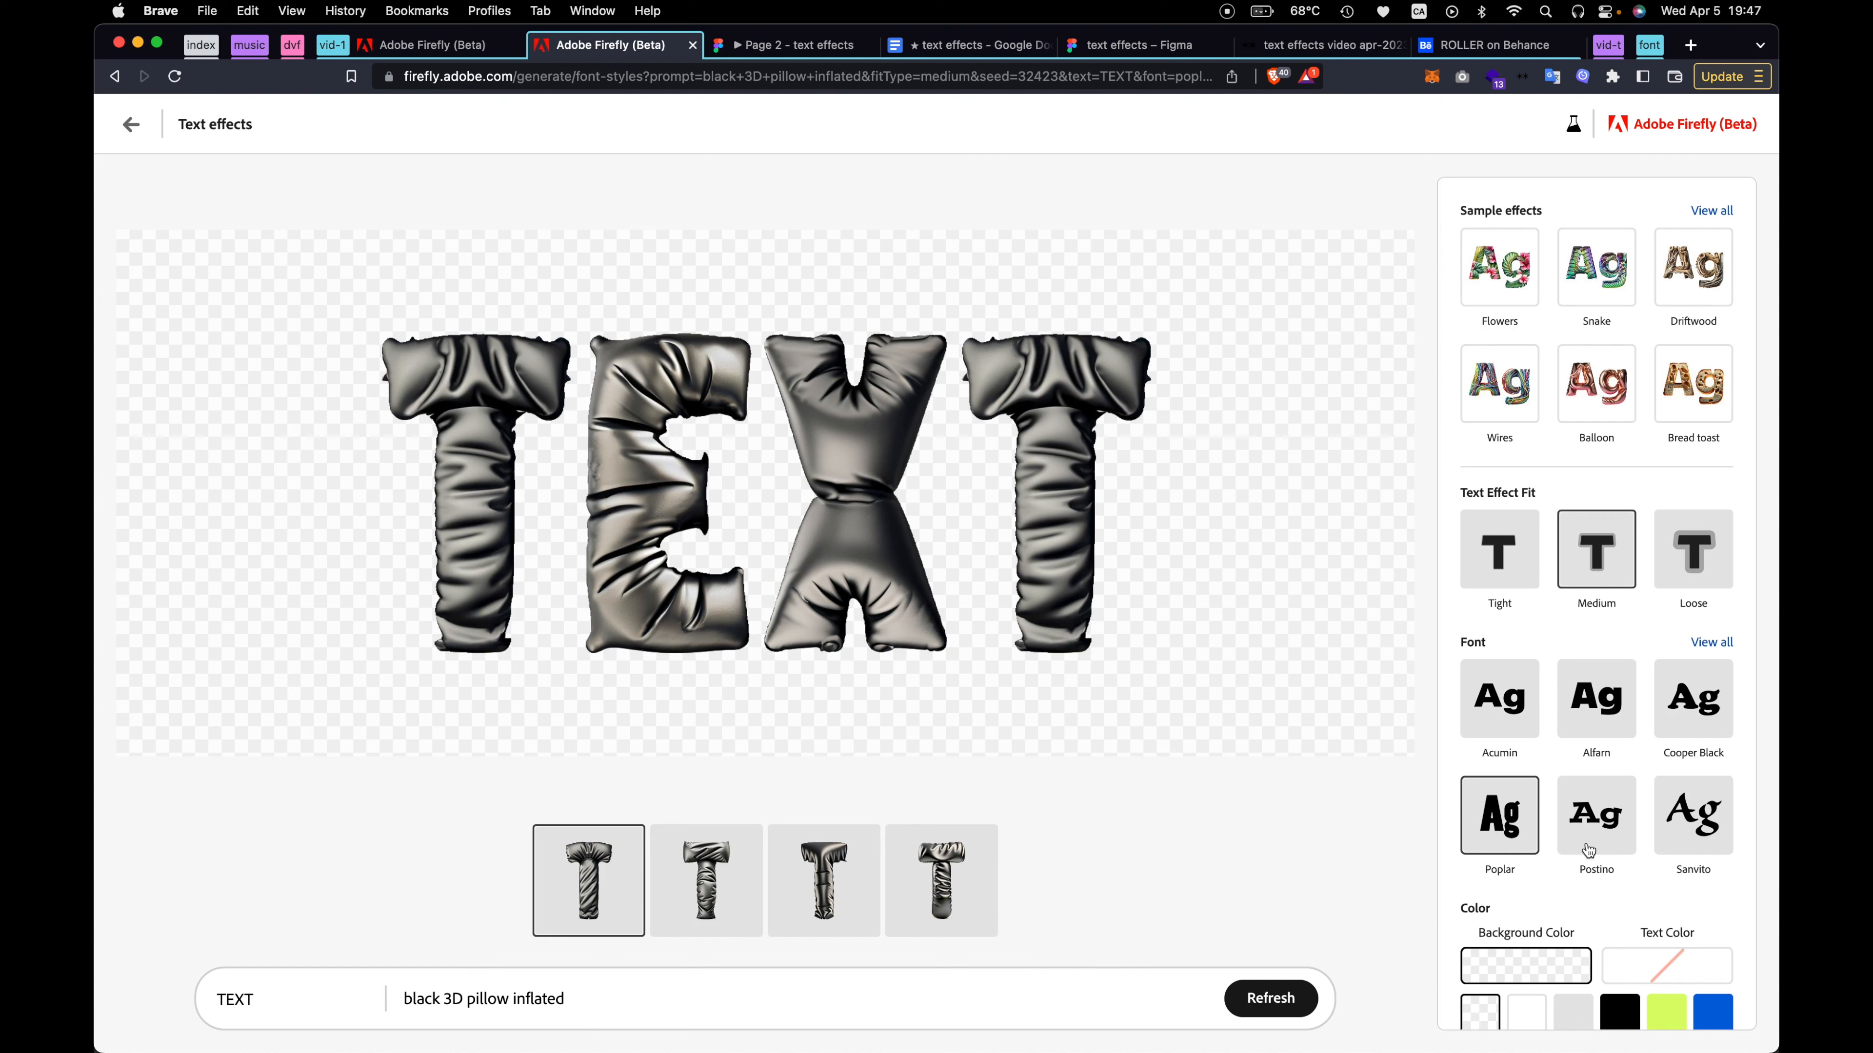
# Set the text color of the effect to black, leaving the background color unchanged
pyautogui.scroll(-4, 1588, 851)
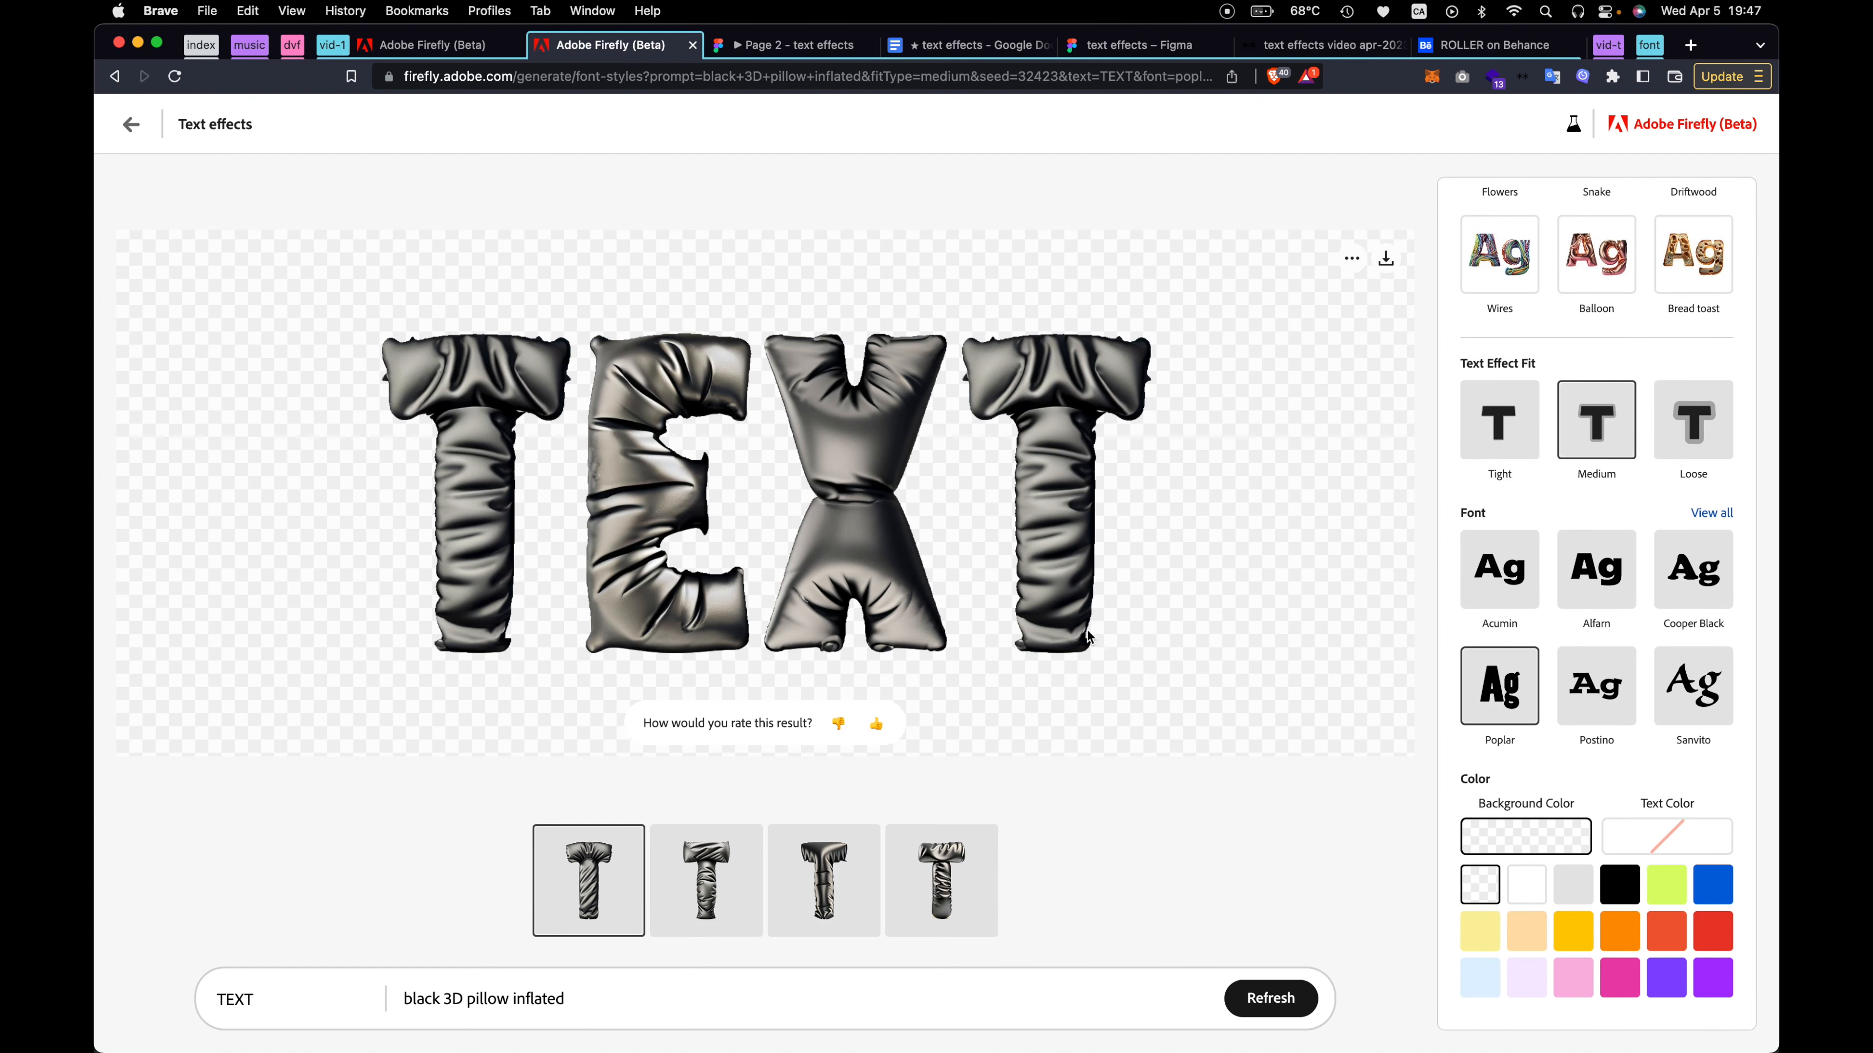
pyautogui.click(1662, 833)
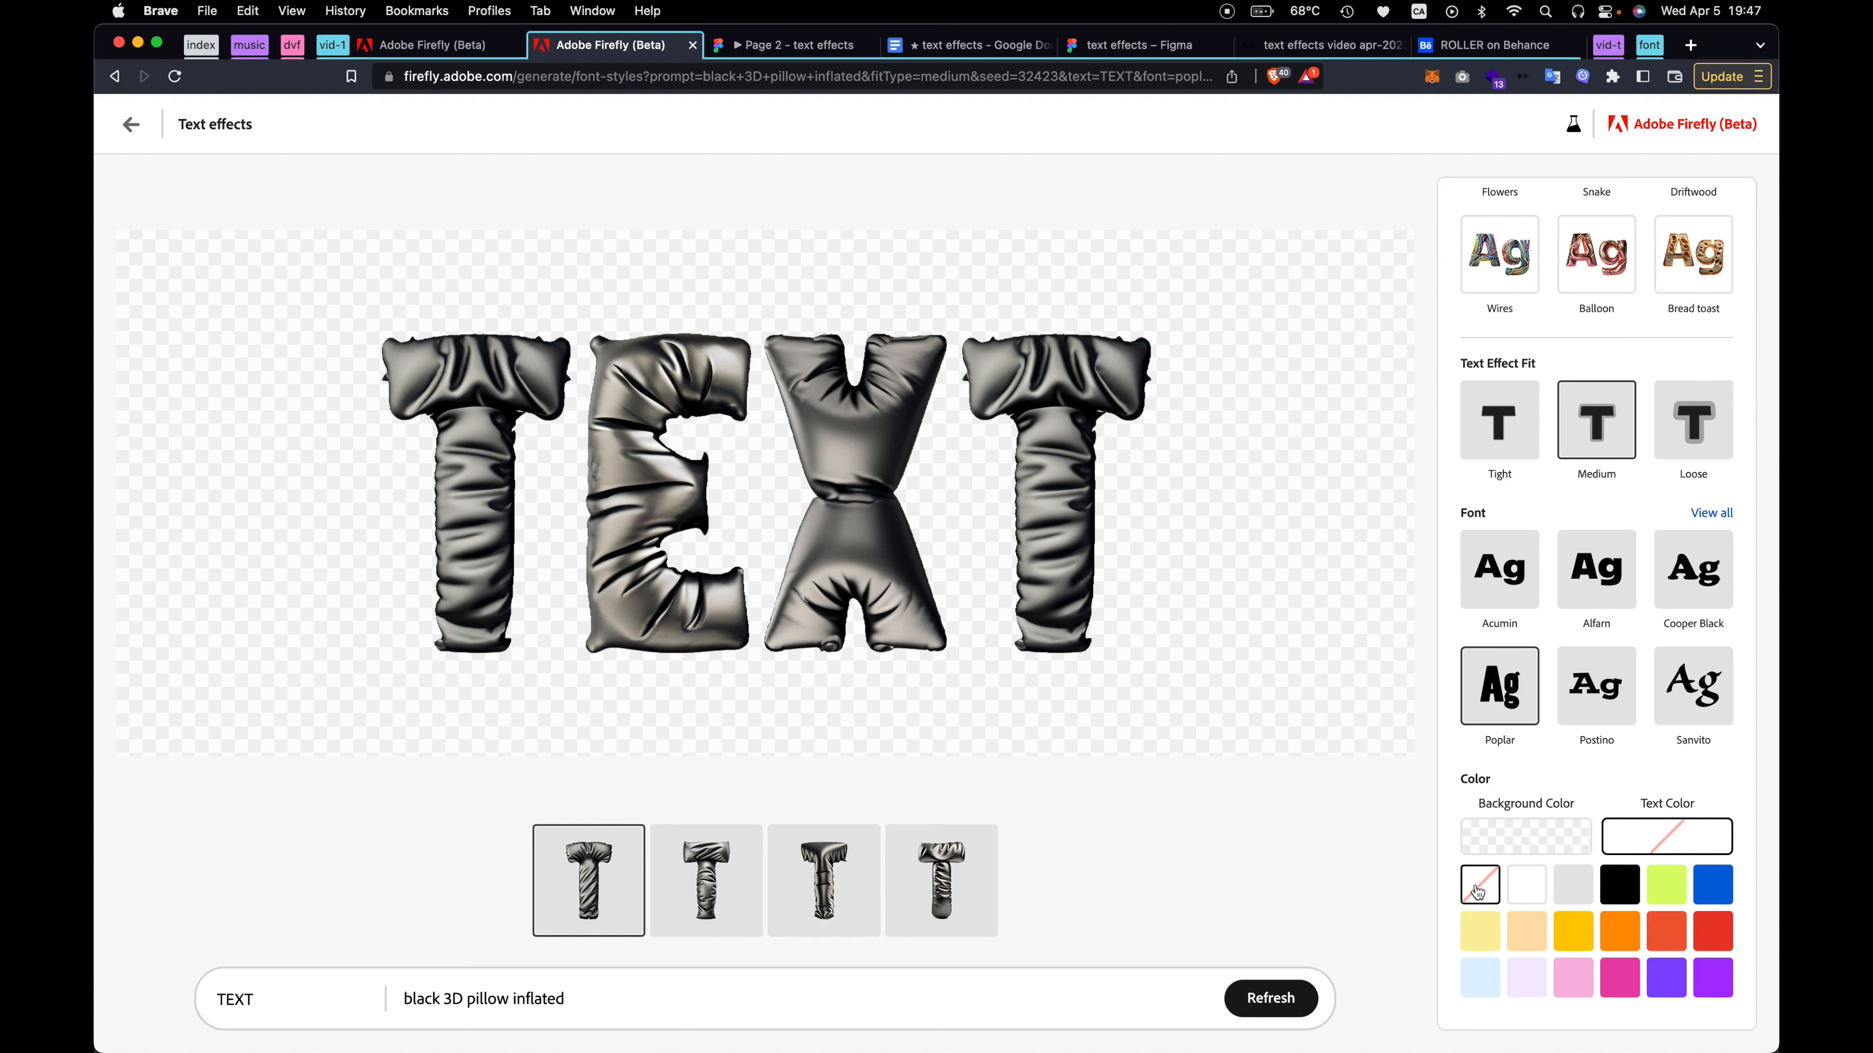
pyautogui.click(1622, 889)
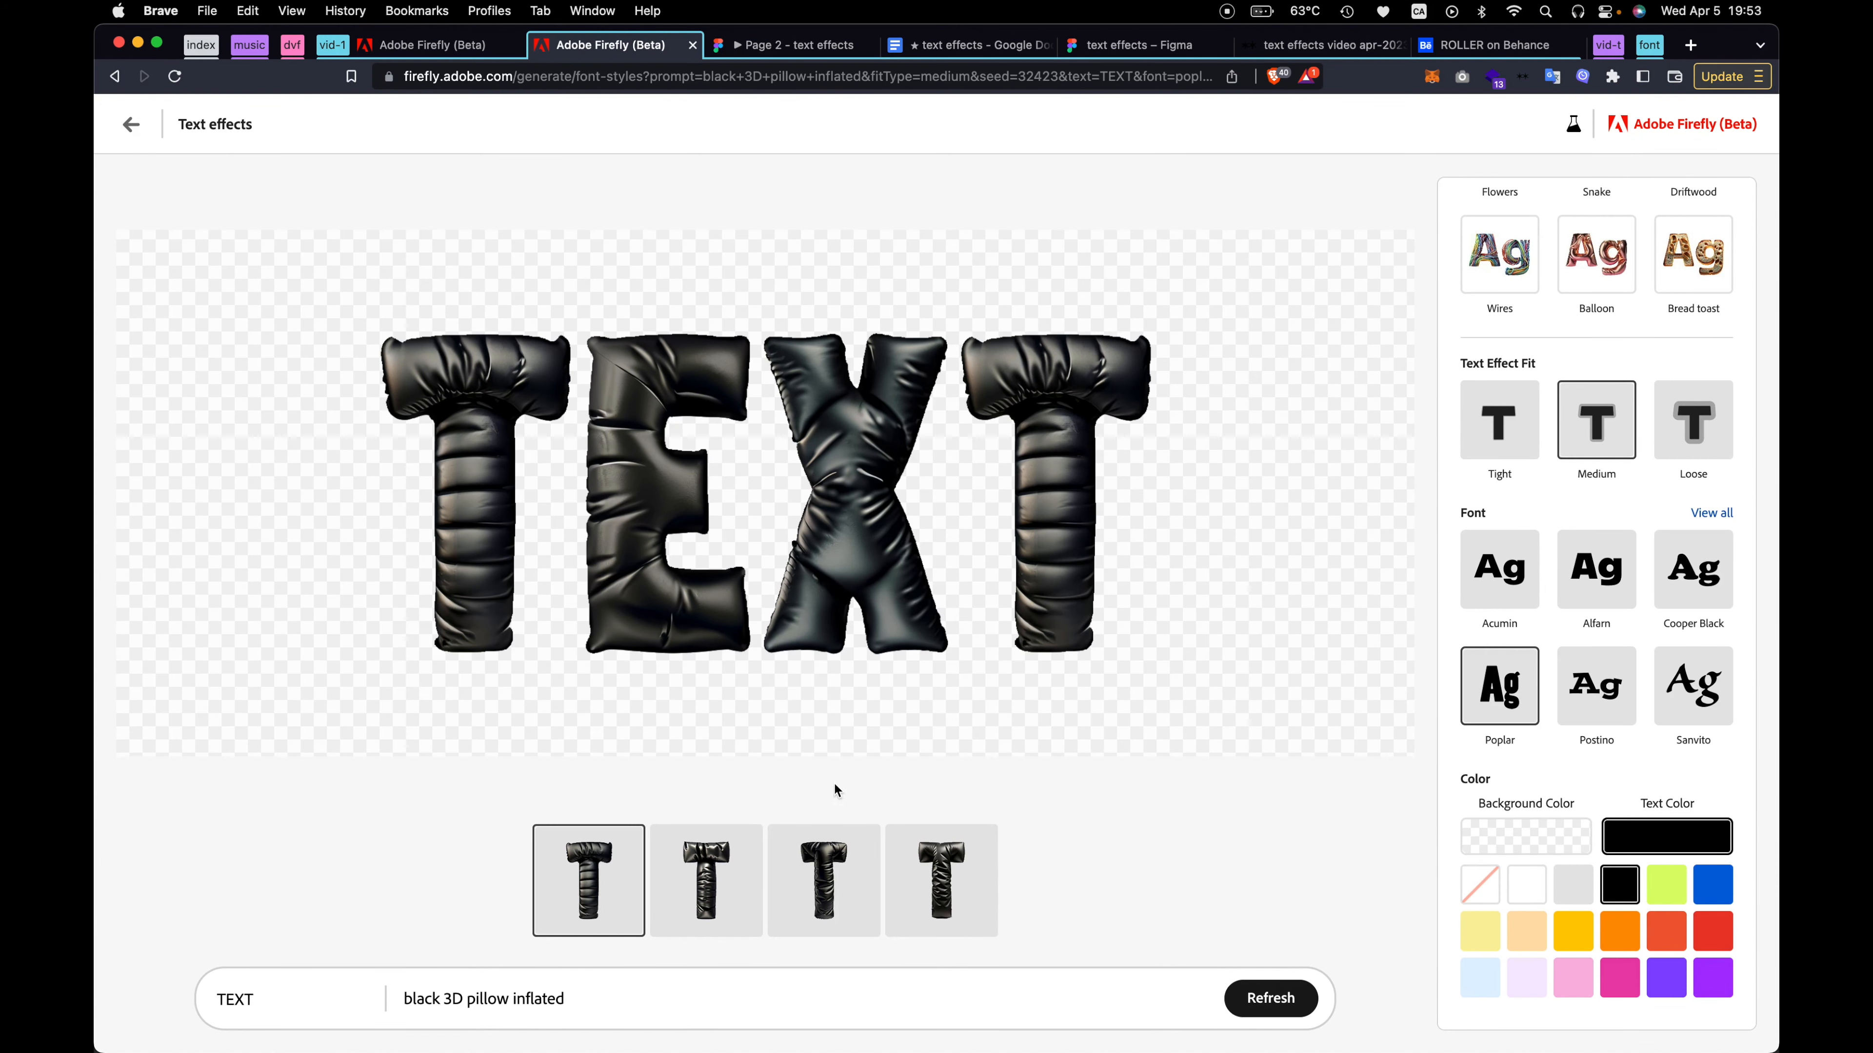
# Choose the third generated variation and replace the word TEXT with EFFECT
pyautogui.click(845, 895)
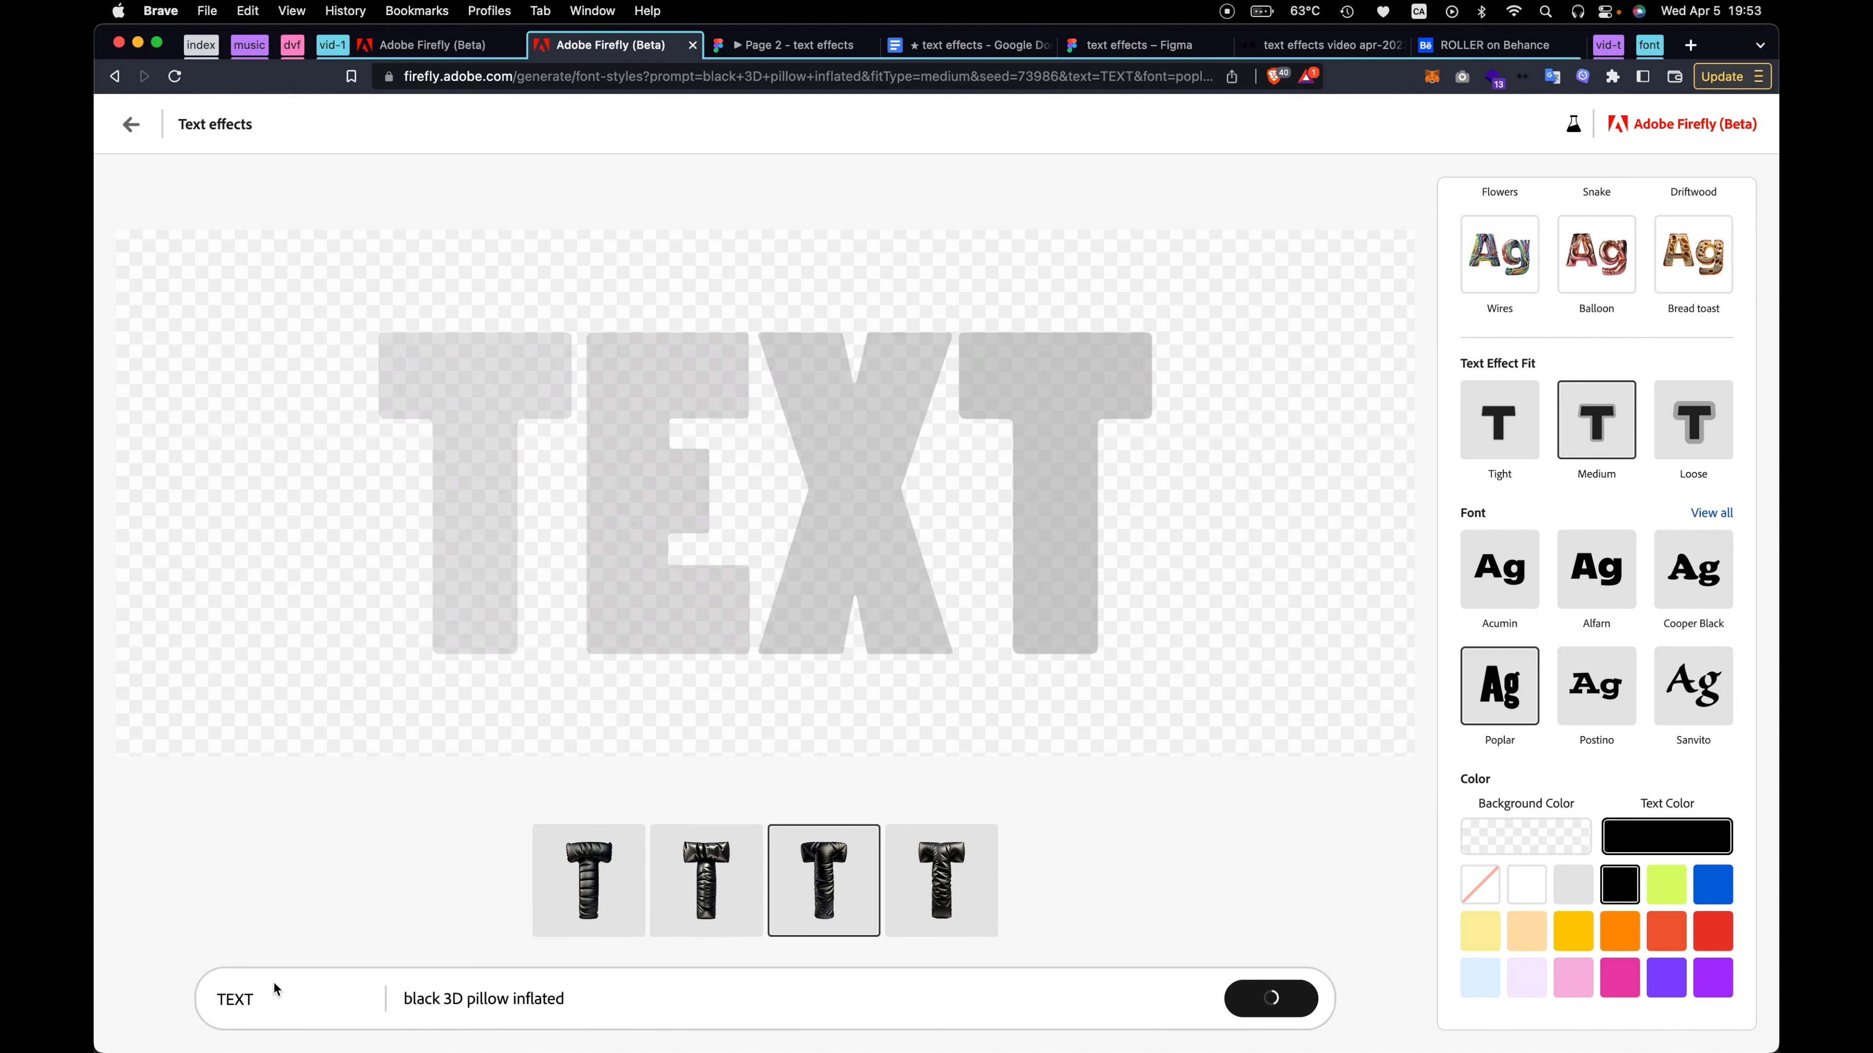
pyautogui.doubleClick(235, 1000)
pyautogui.write('EF')
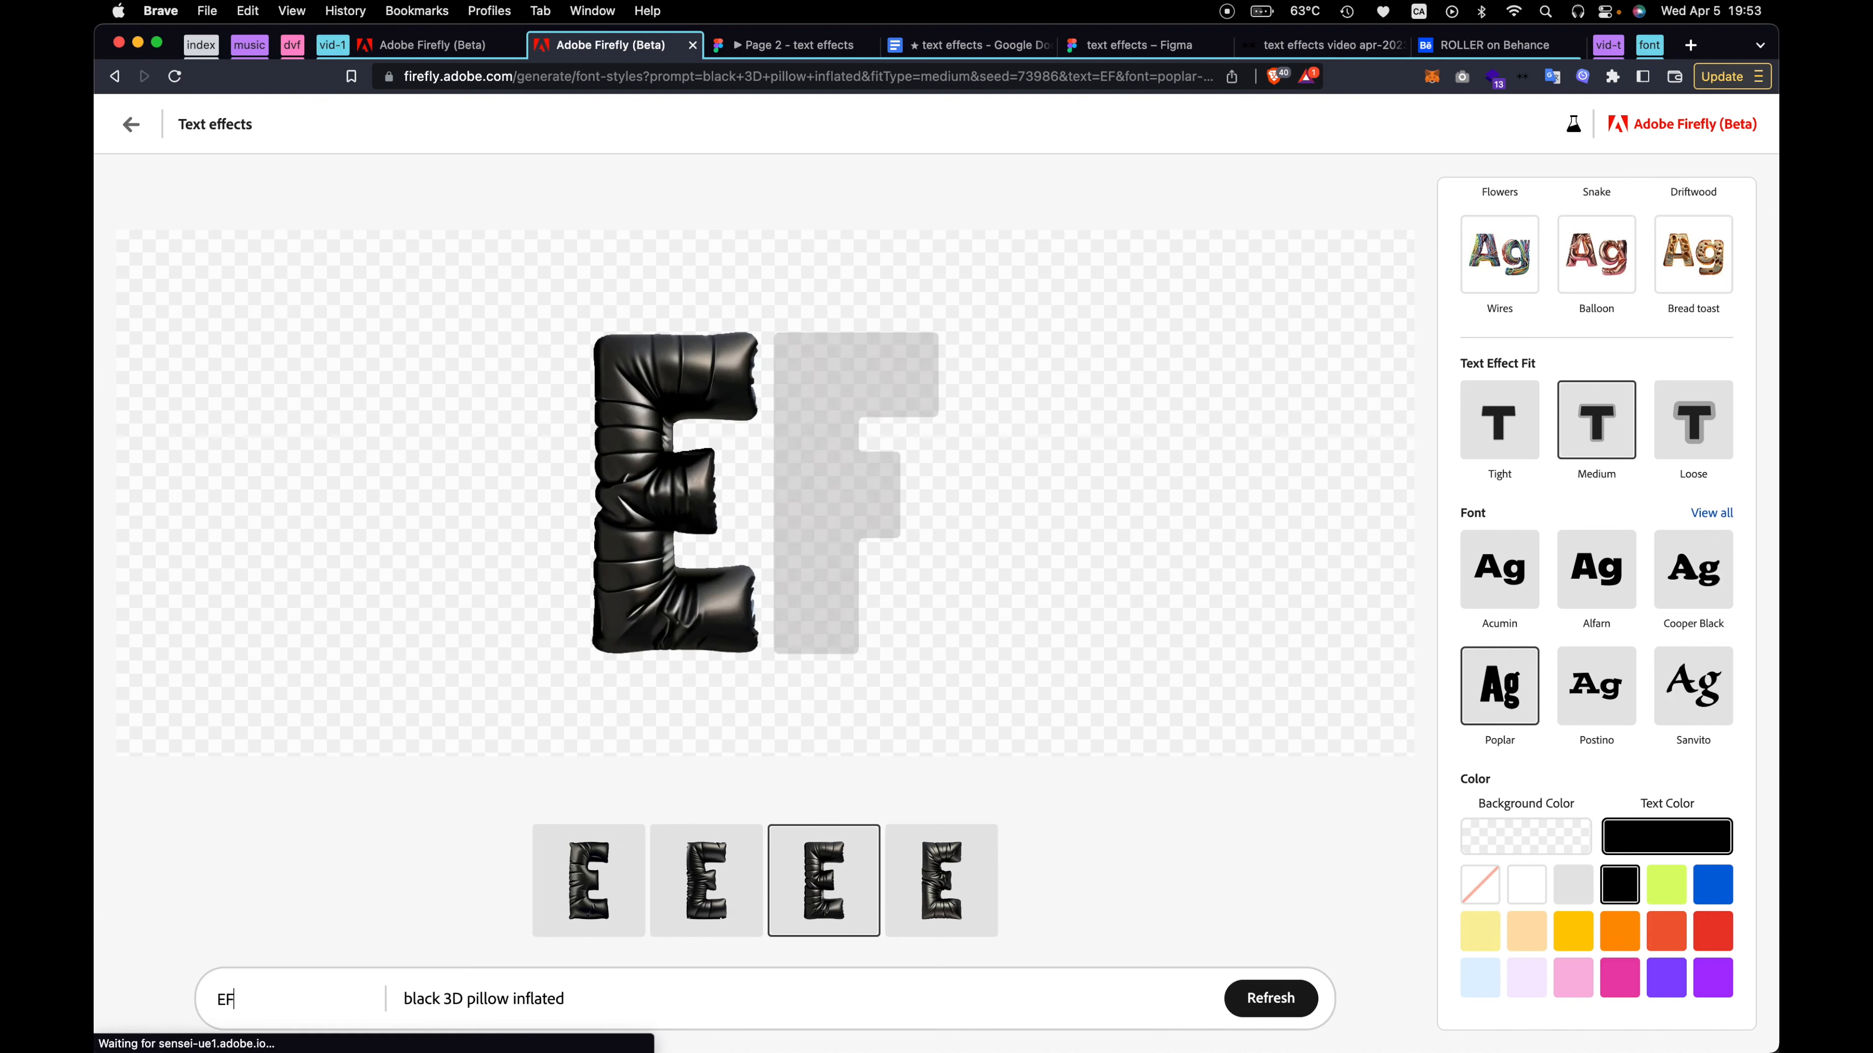
pyautogui.write('FECT')
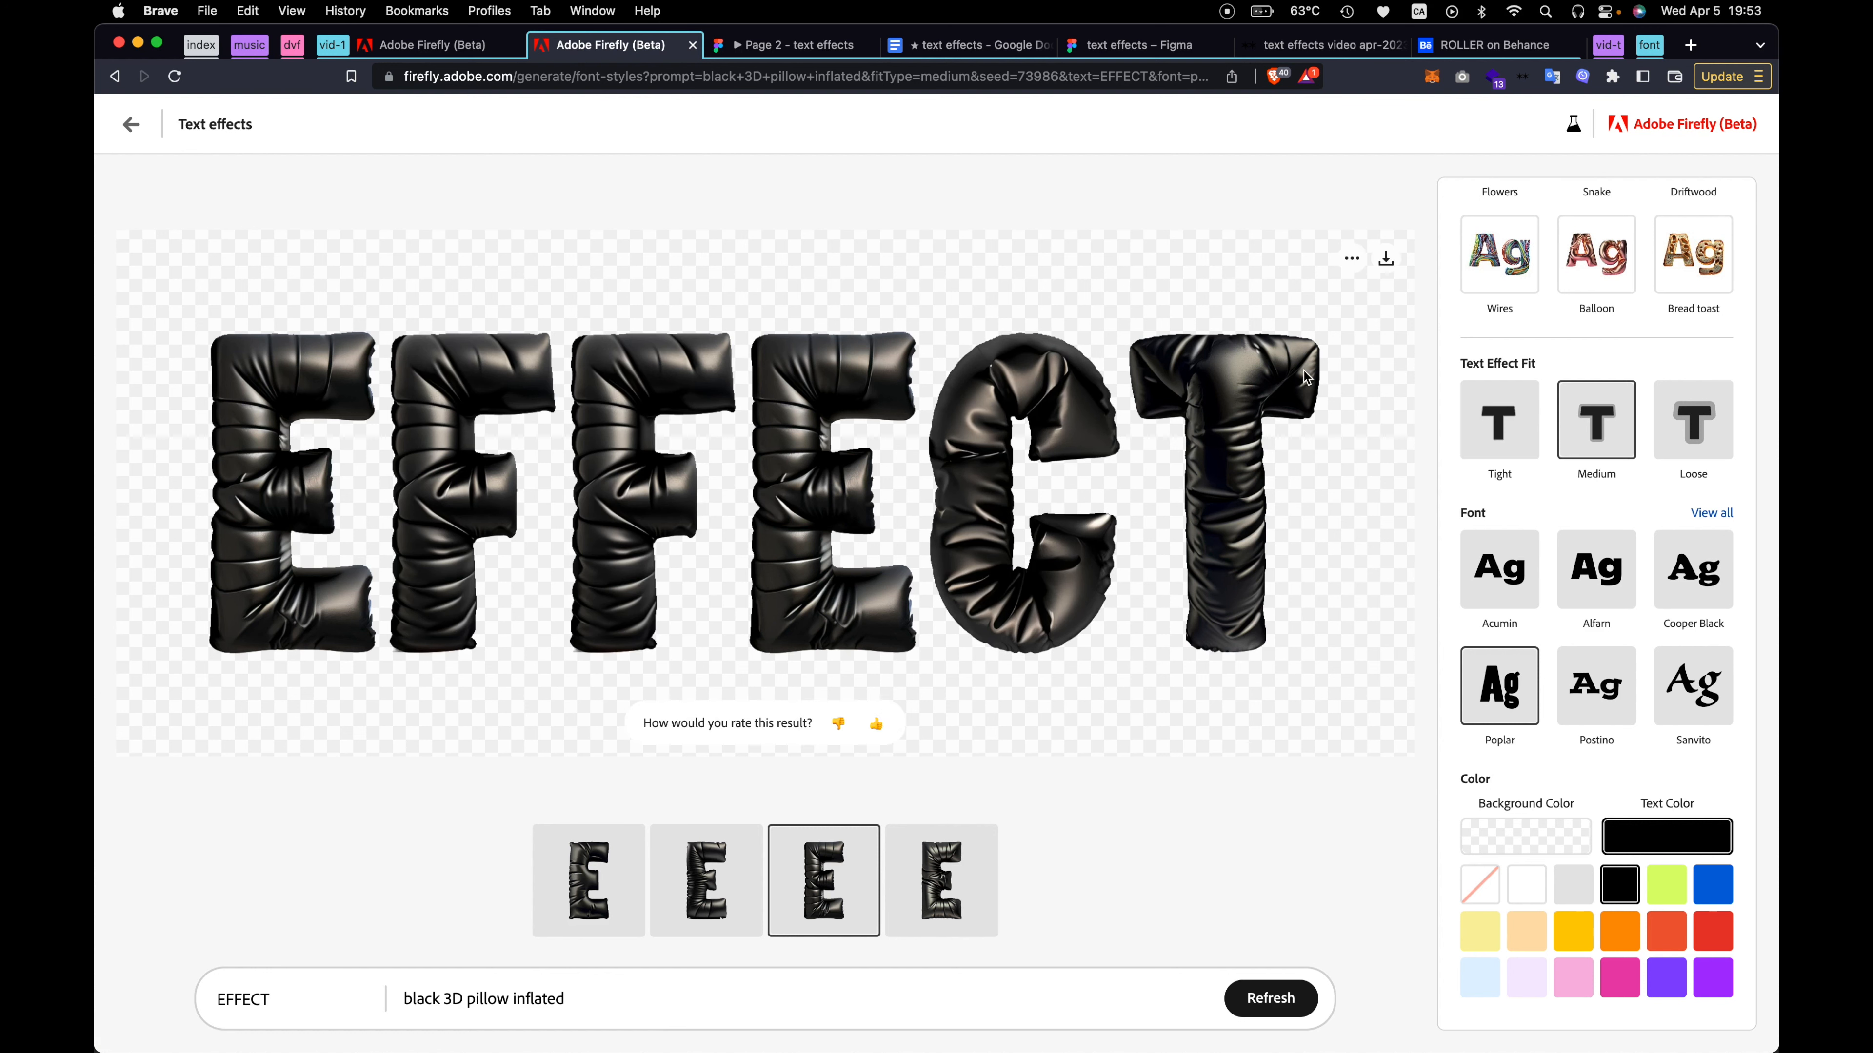
# Download the EFFECT image and save it in the firefly folder under the suggested name
pyautogui.click(1351, 265)
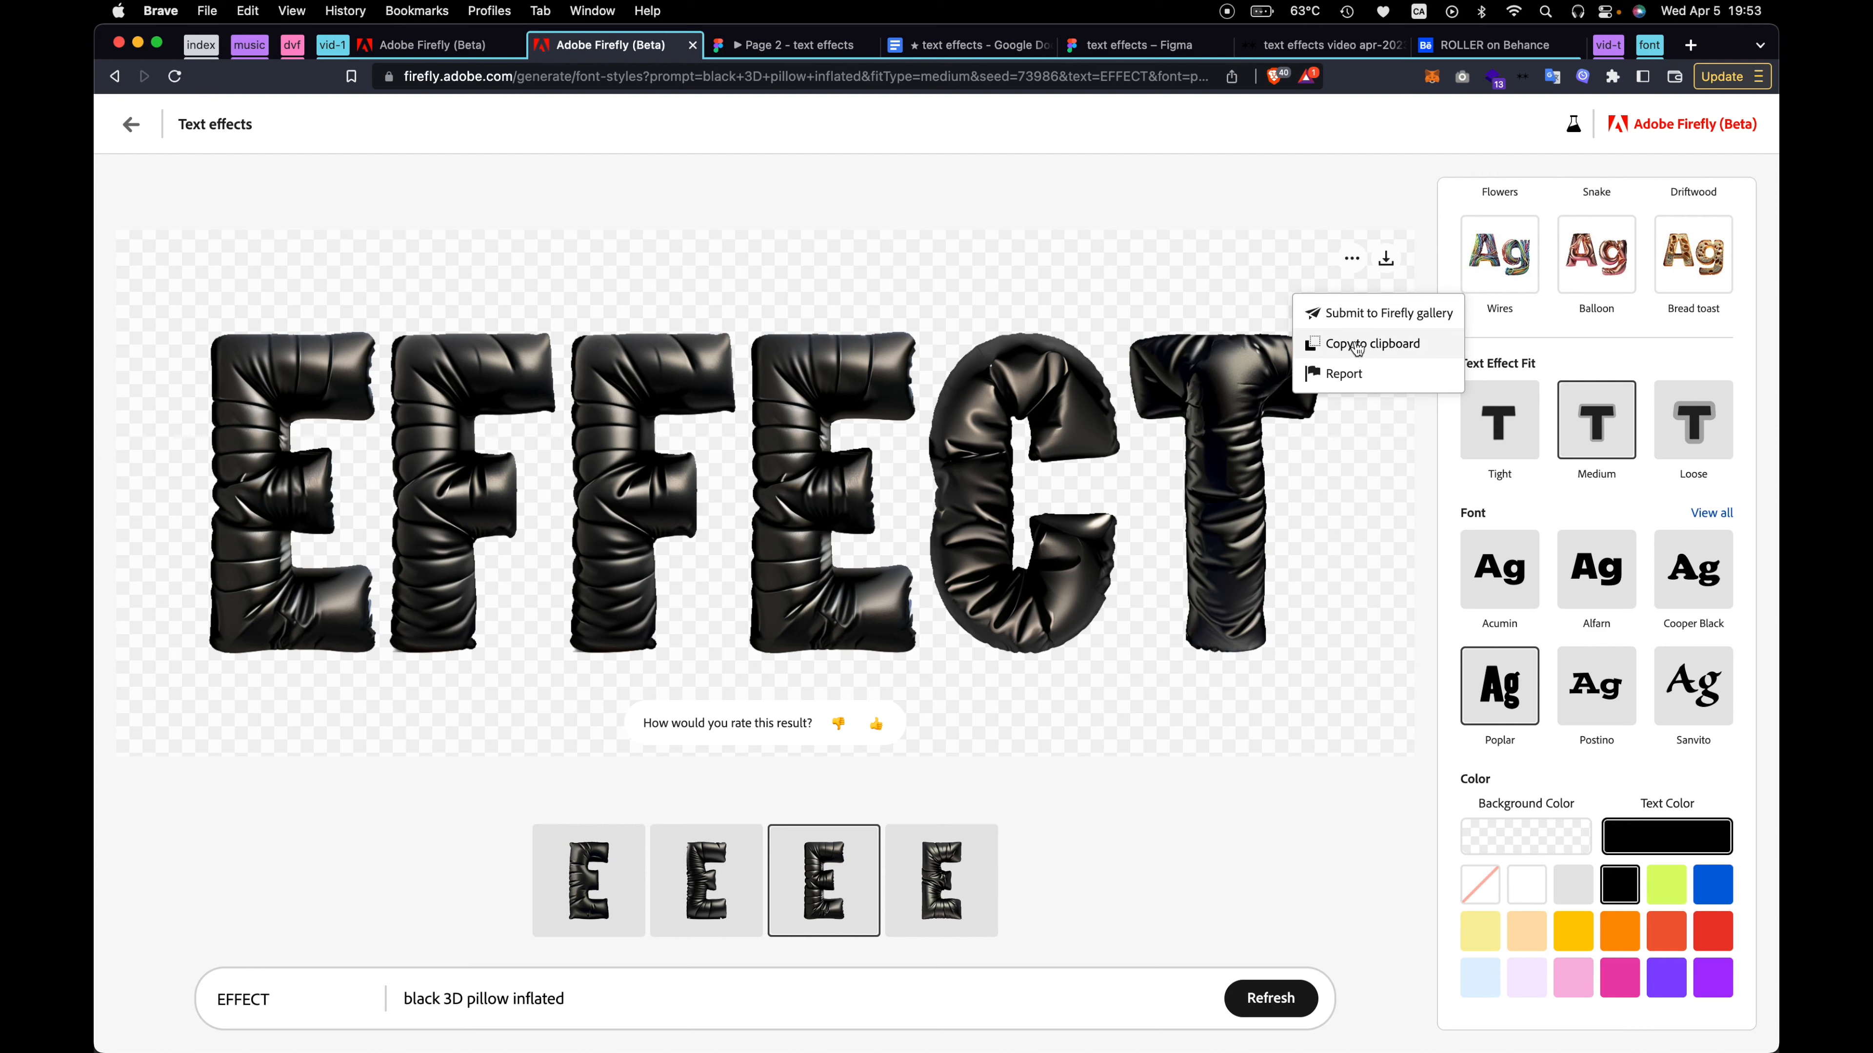
pyautogui.click(1385, 264)
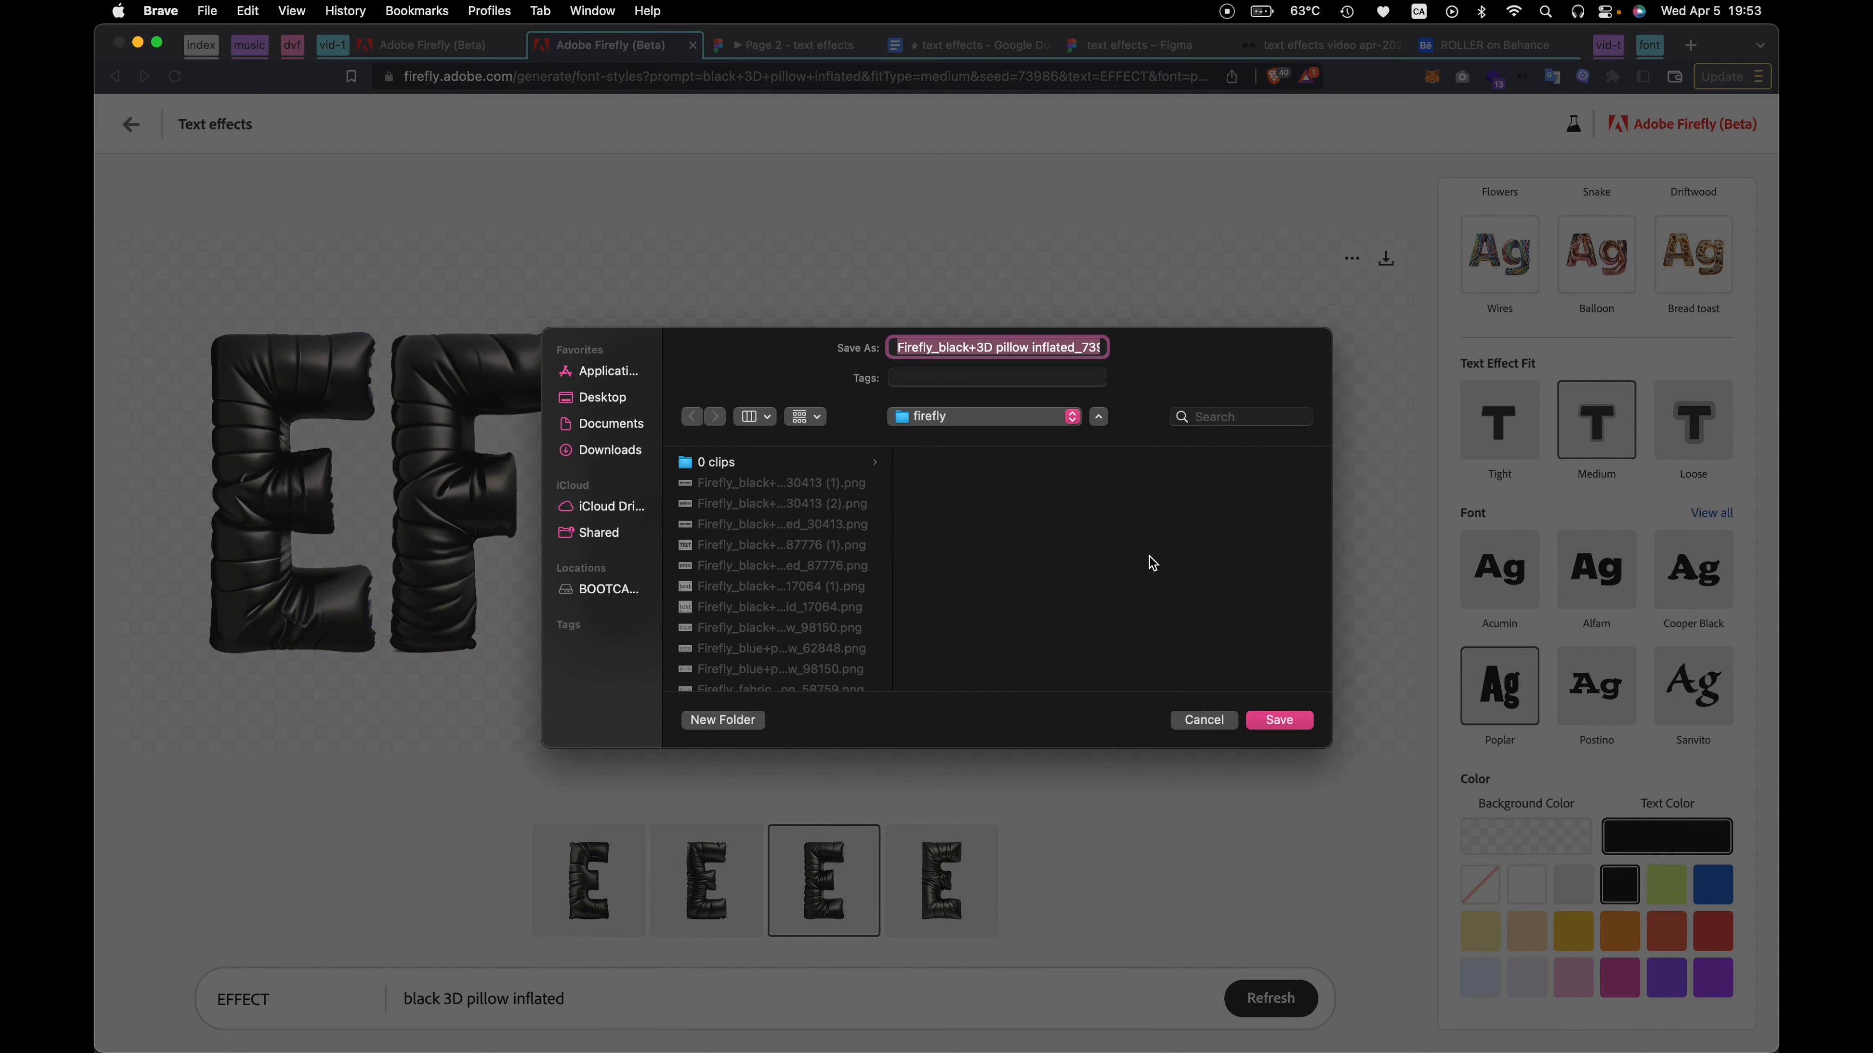
pyautogui.click(1278, 720)
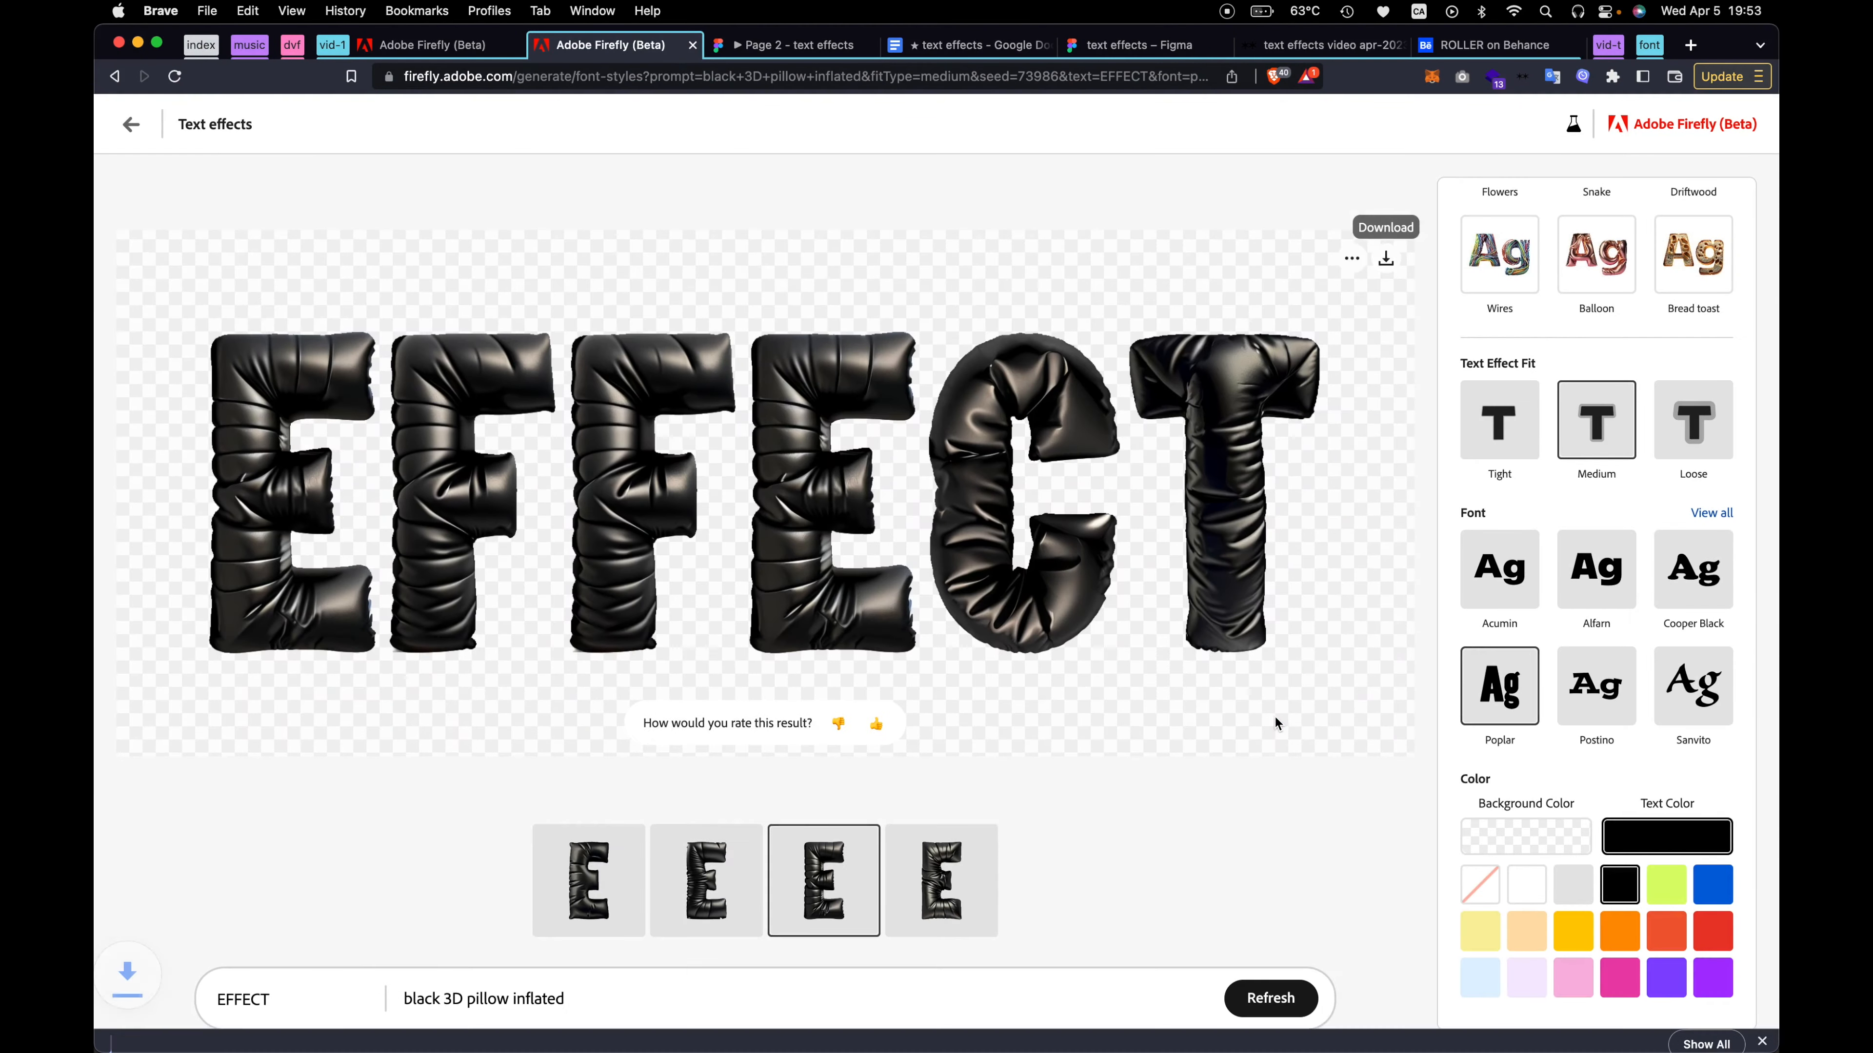
# Switch to the Figma text effects file and place the downloaded Firefly PNG on the Page 7 canvas
pyautogui.click(1150, 45)
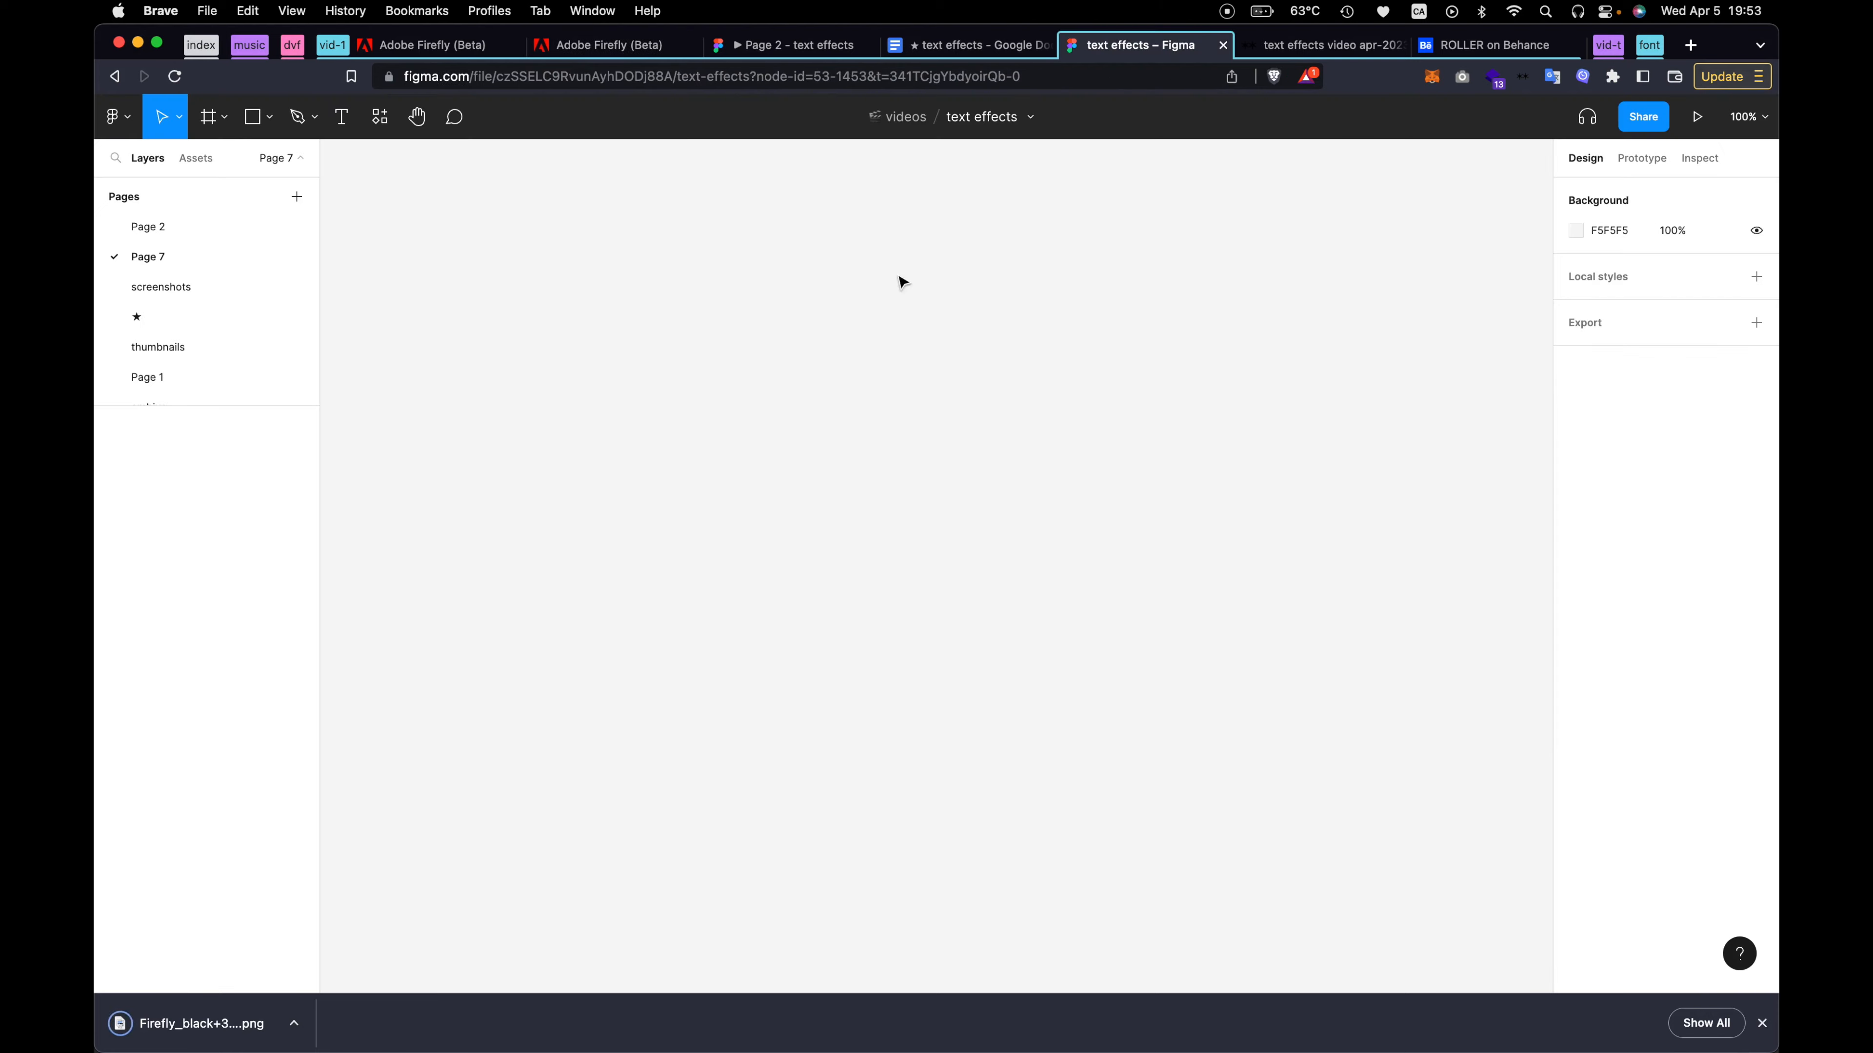
pyautogui.moveTo(153, 1031); pyautogui.dragTo(778, 529)
pyautogui.scroll(-5, 787, 583)
pyautogui.hscroll(-3, 957, 653)
pyautogui.scroll(-2, 957, 653)
pyautogui.click(679, 824)
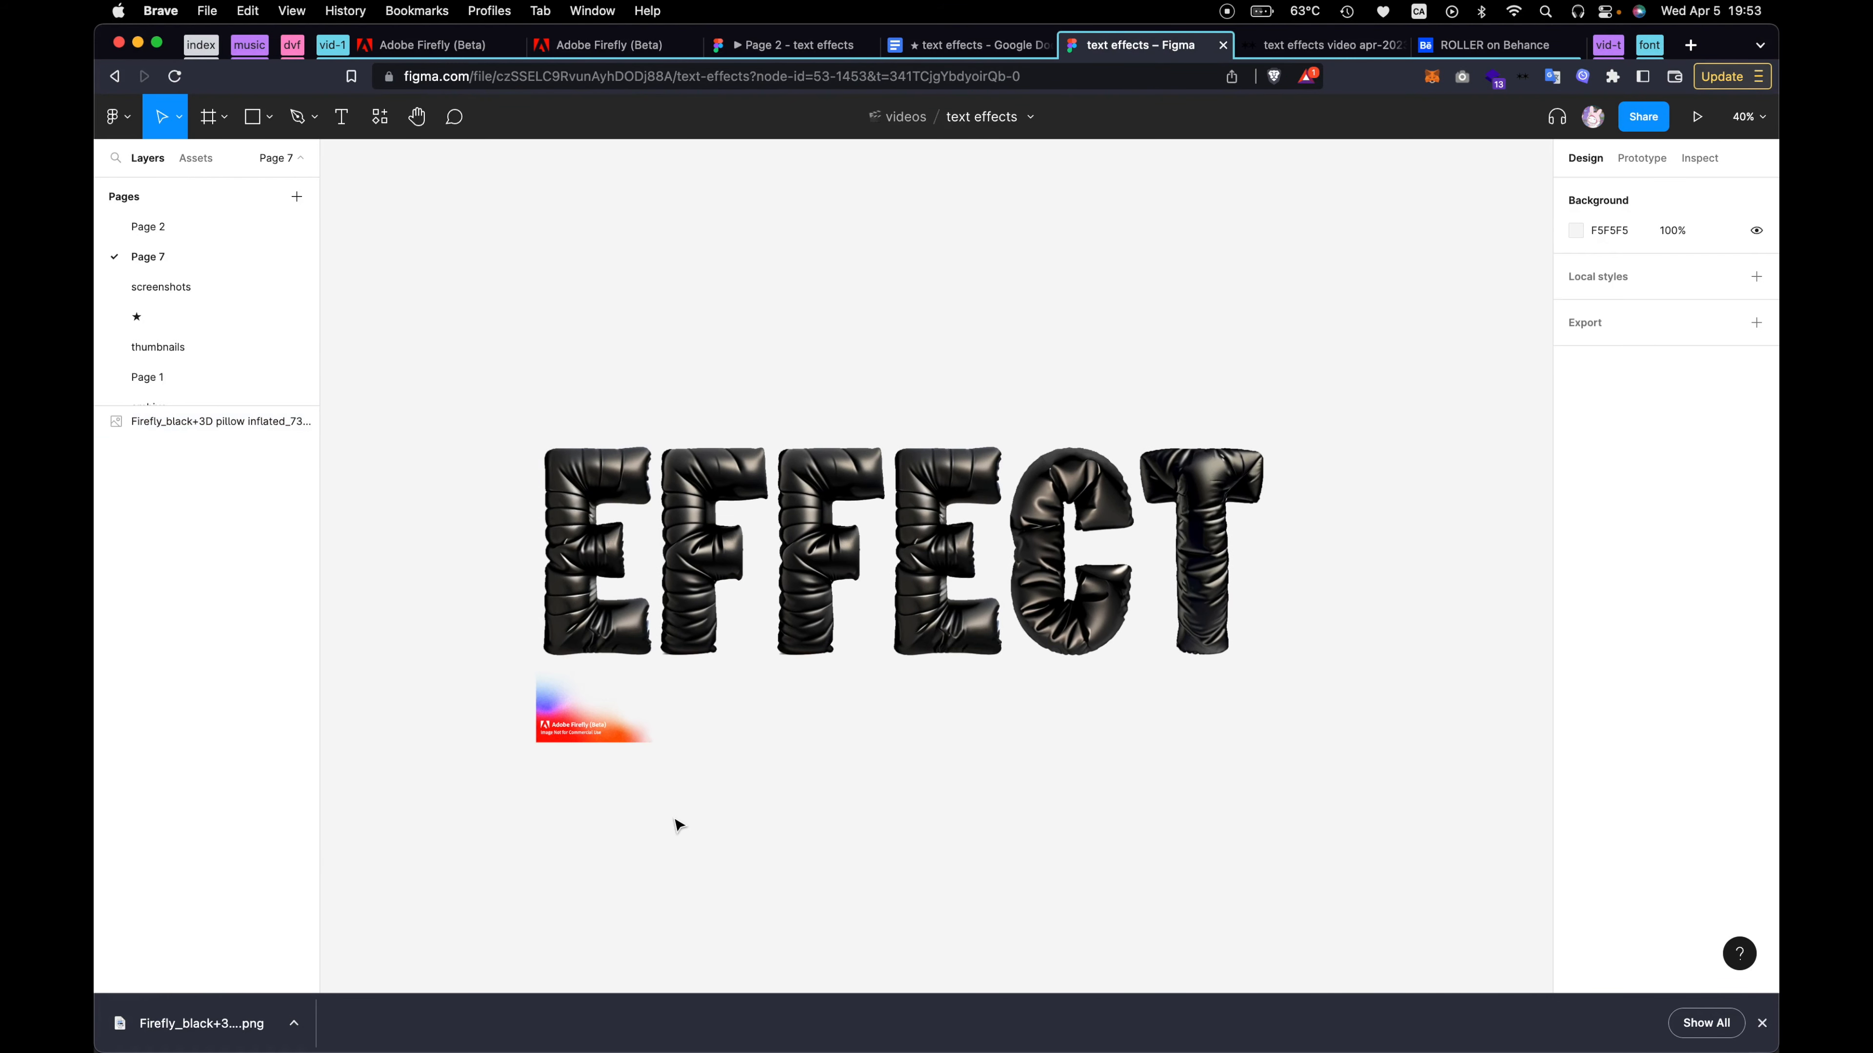
pyautogui.scroll(5, 533, 766)
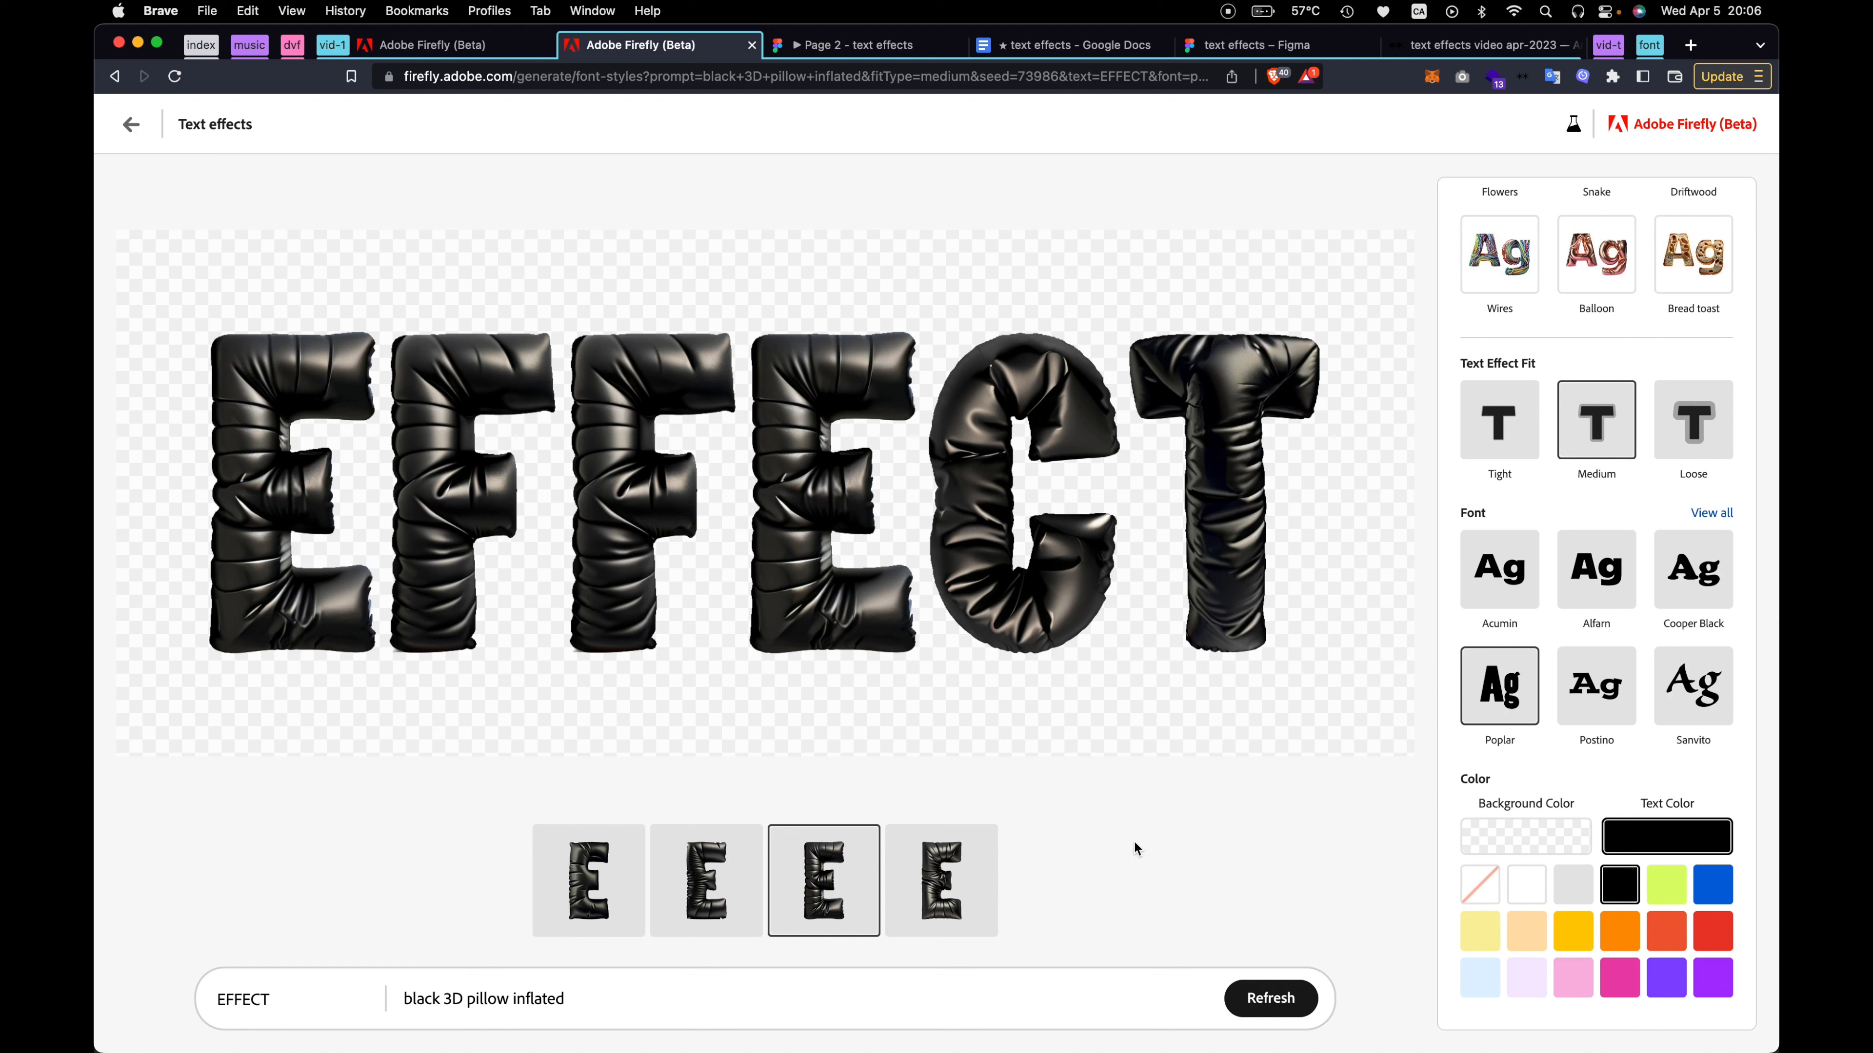
# Clear the Firefly prompt, switch the keyboard input to Pinyin - Simplified, and try generating the effect with the Chinese prompt 树
pyautogui.tripleClick(496, 997)
pyautogui.press('BackSpace')
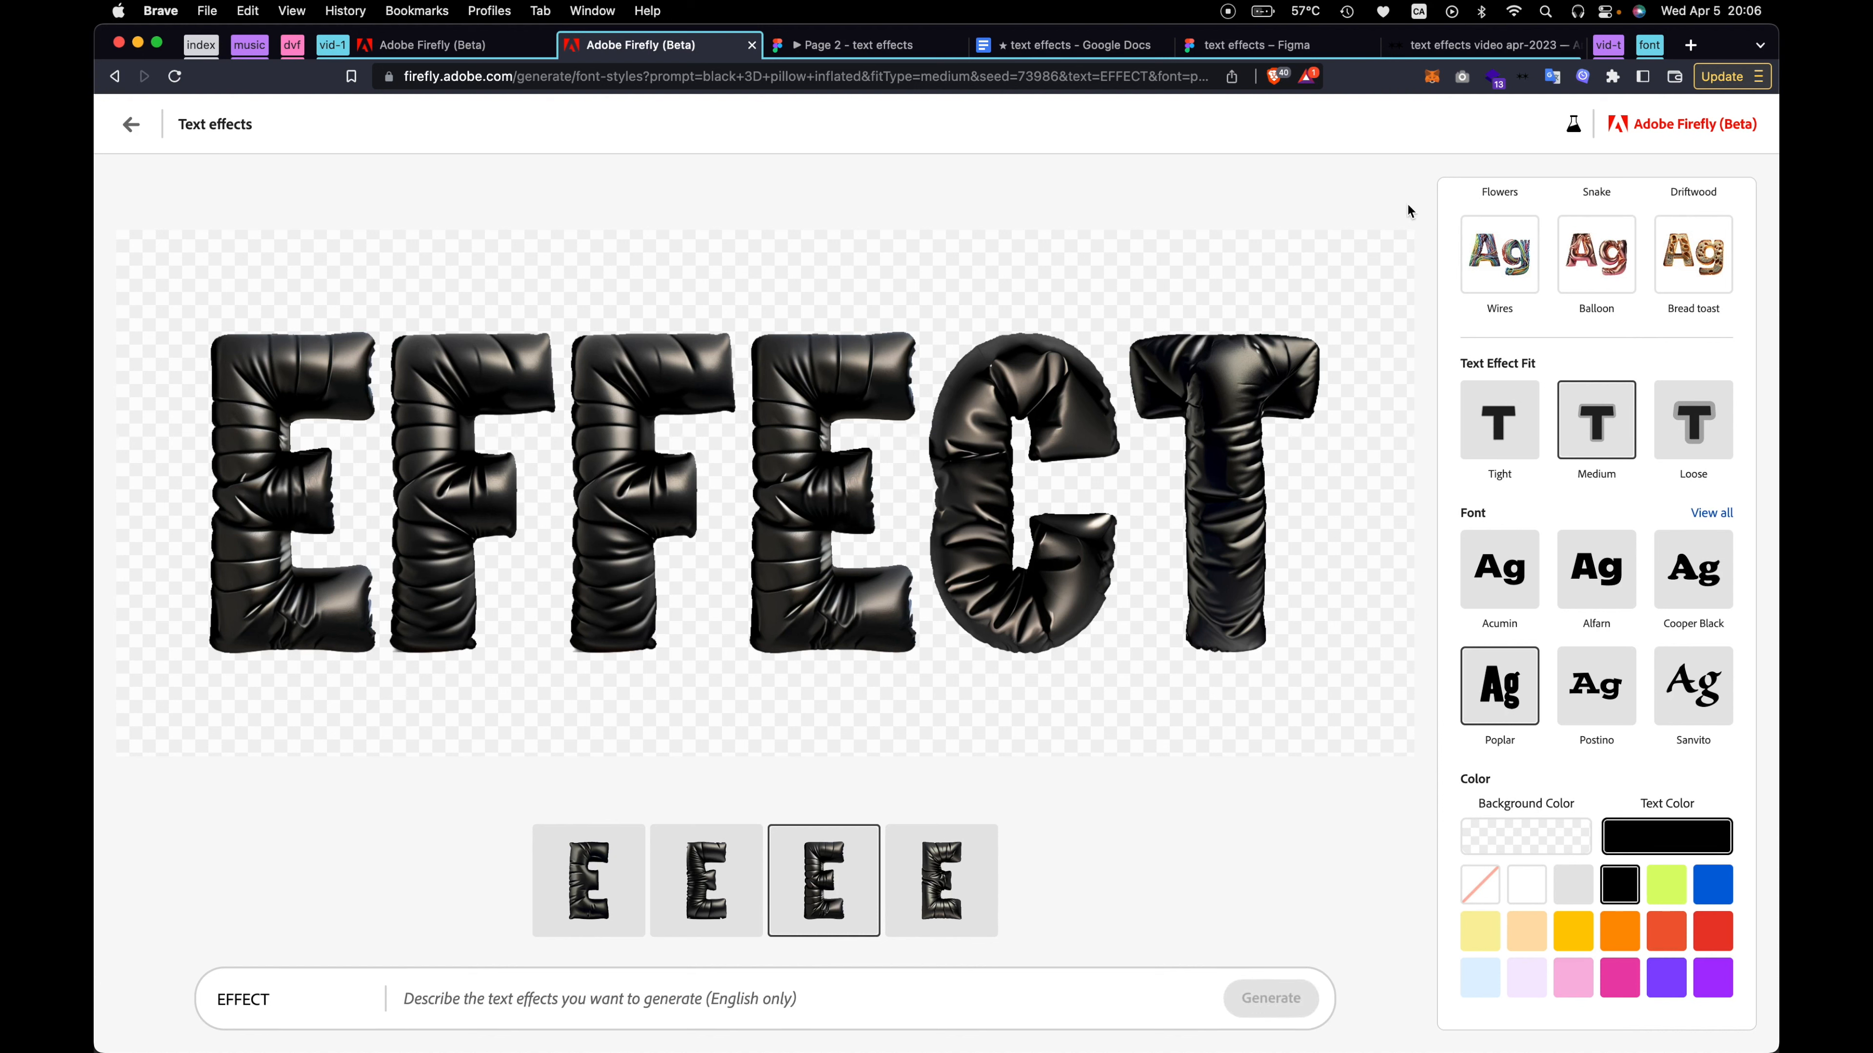
pyautogui.click(1418, 8)
pyautogui.click(1463, 31)
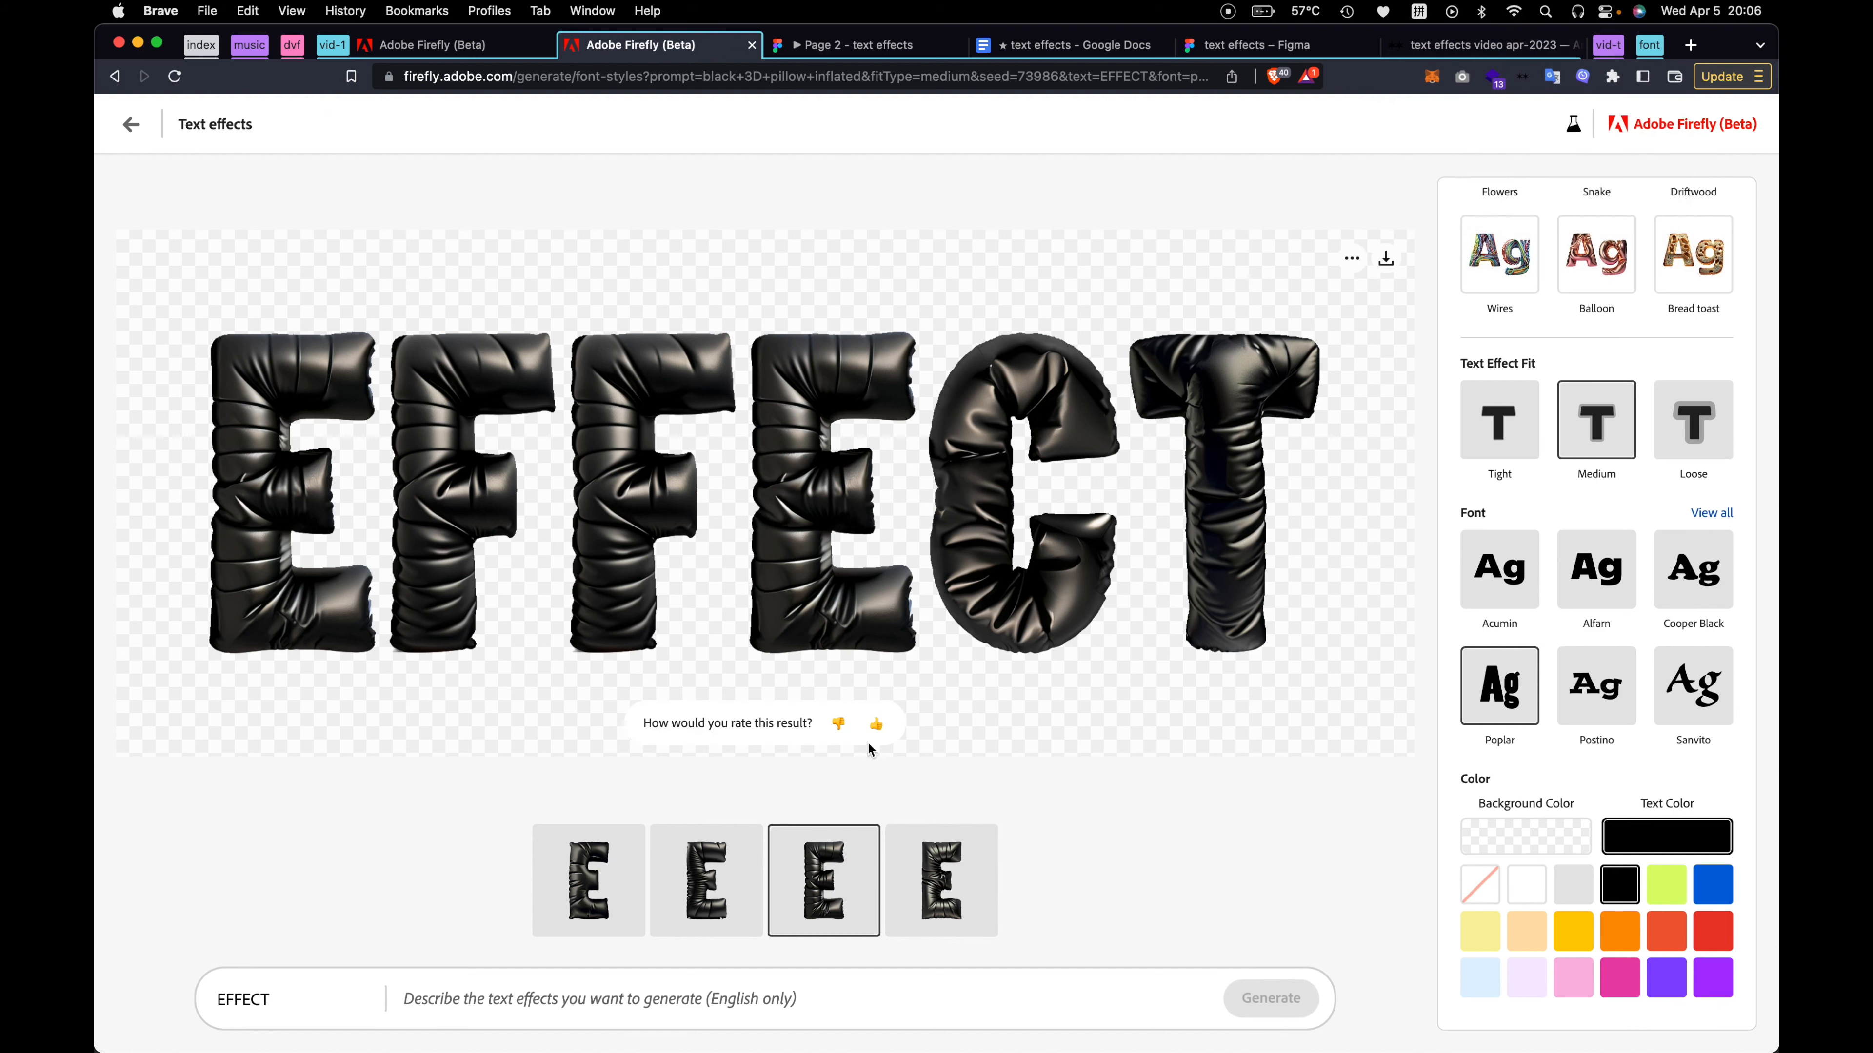
pyautogui.write('shu')
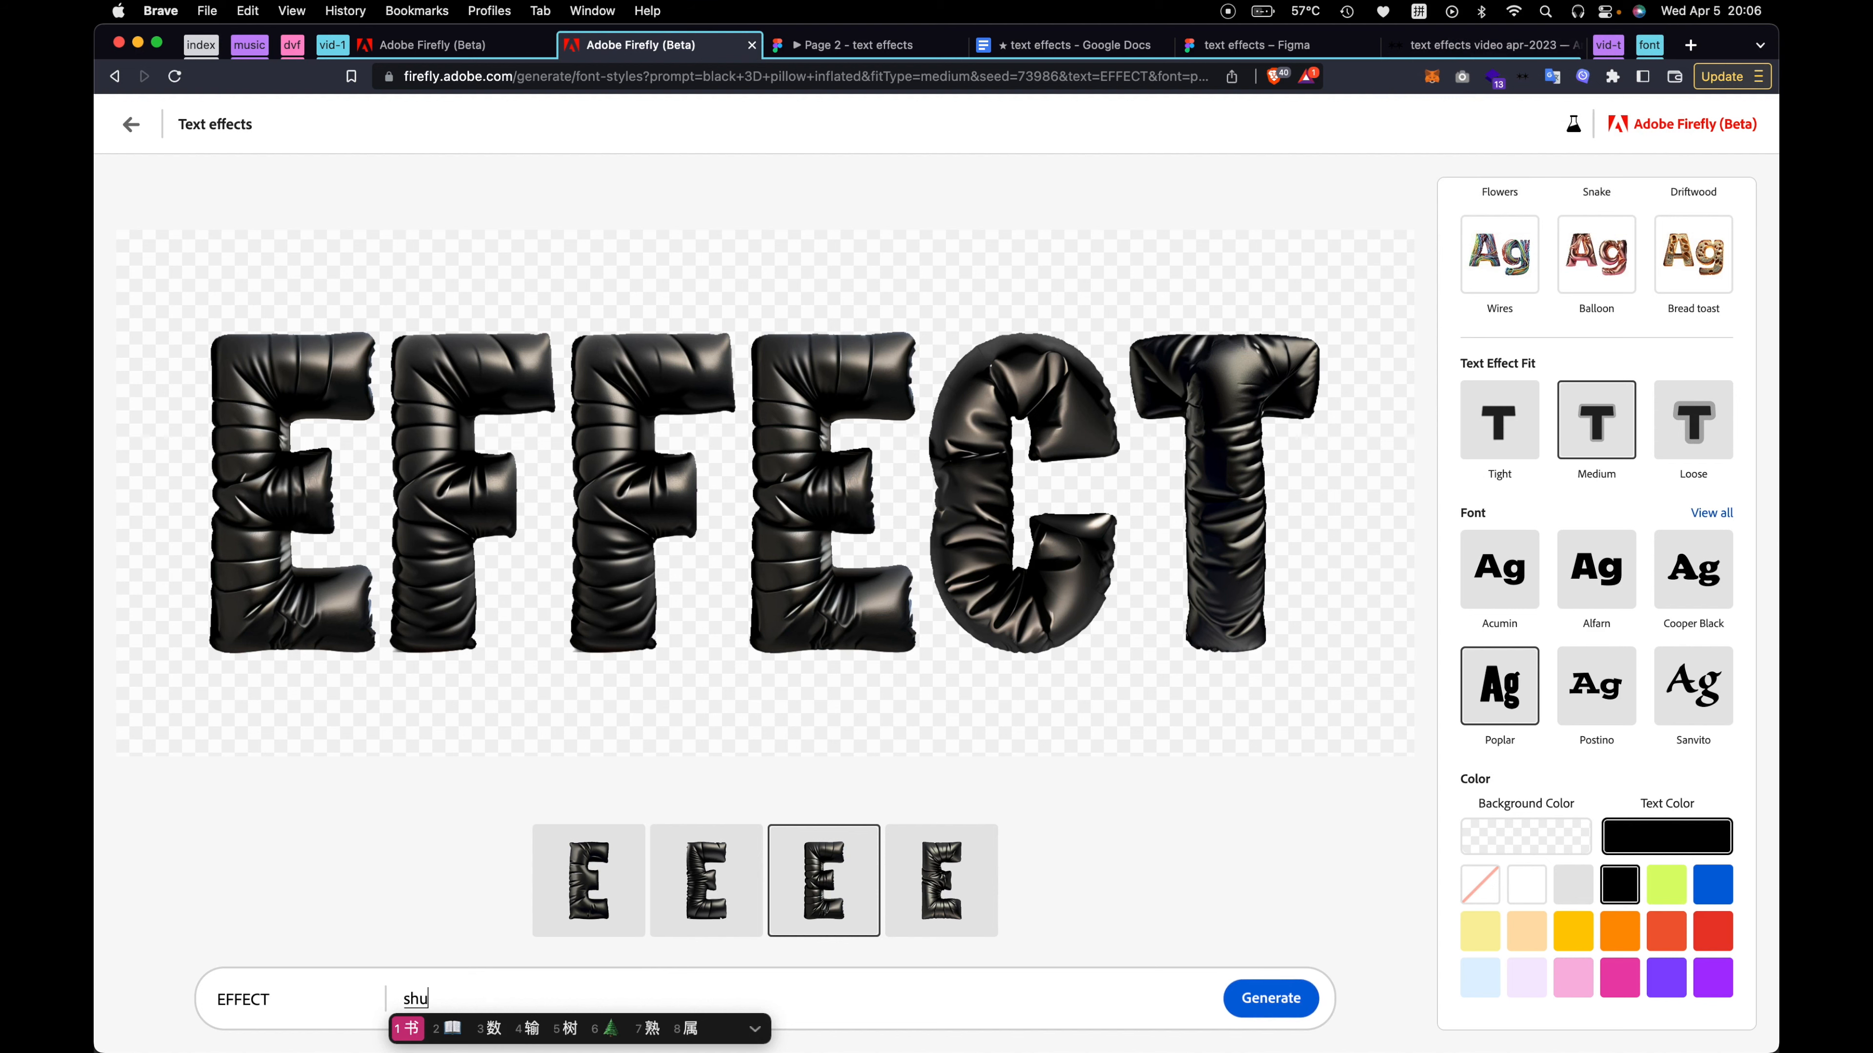
pyautogui.write('5')
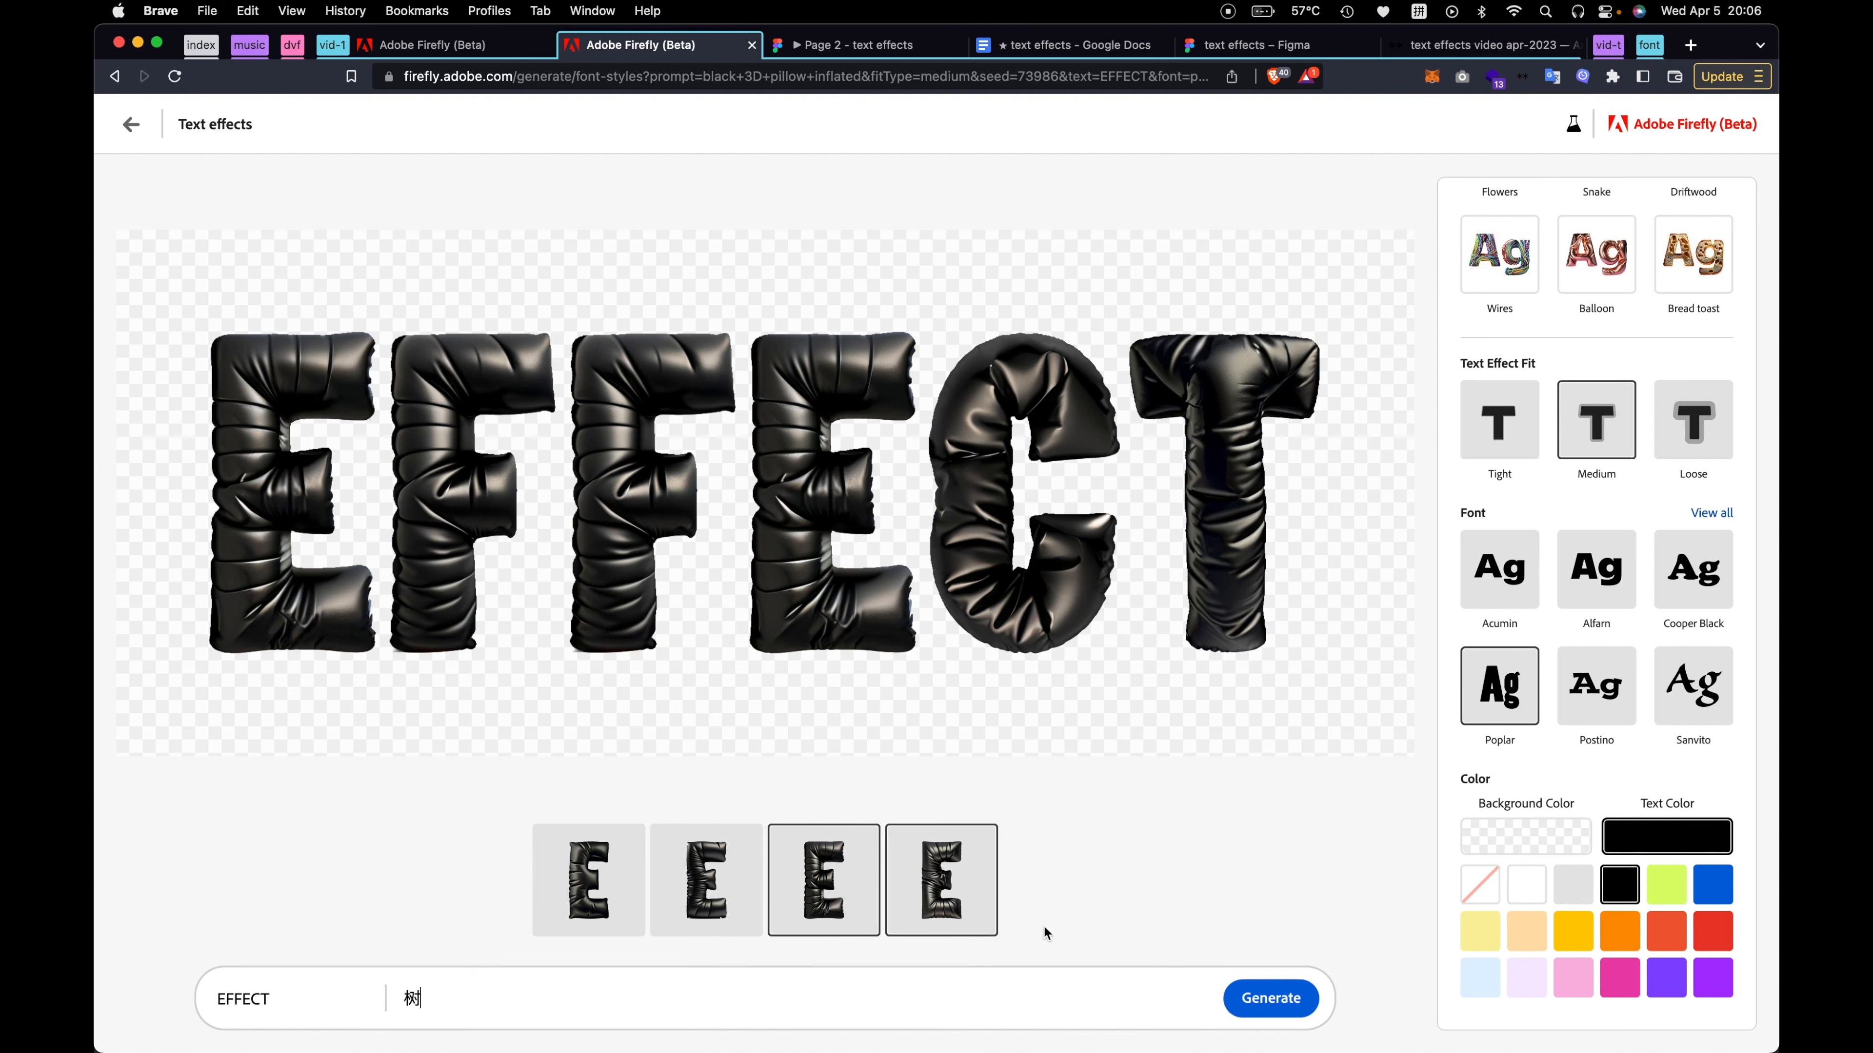
pyautogui.press('Return')
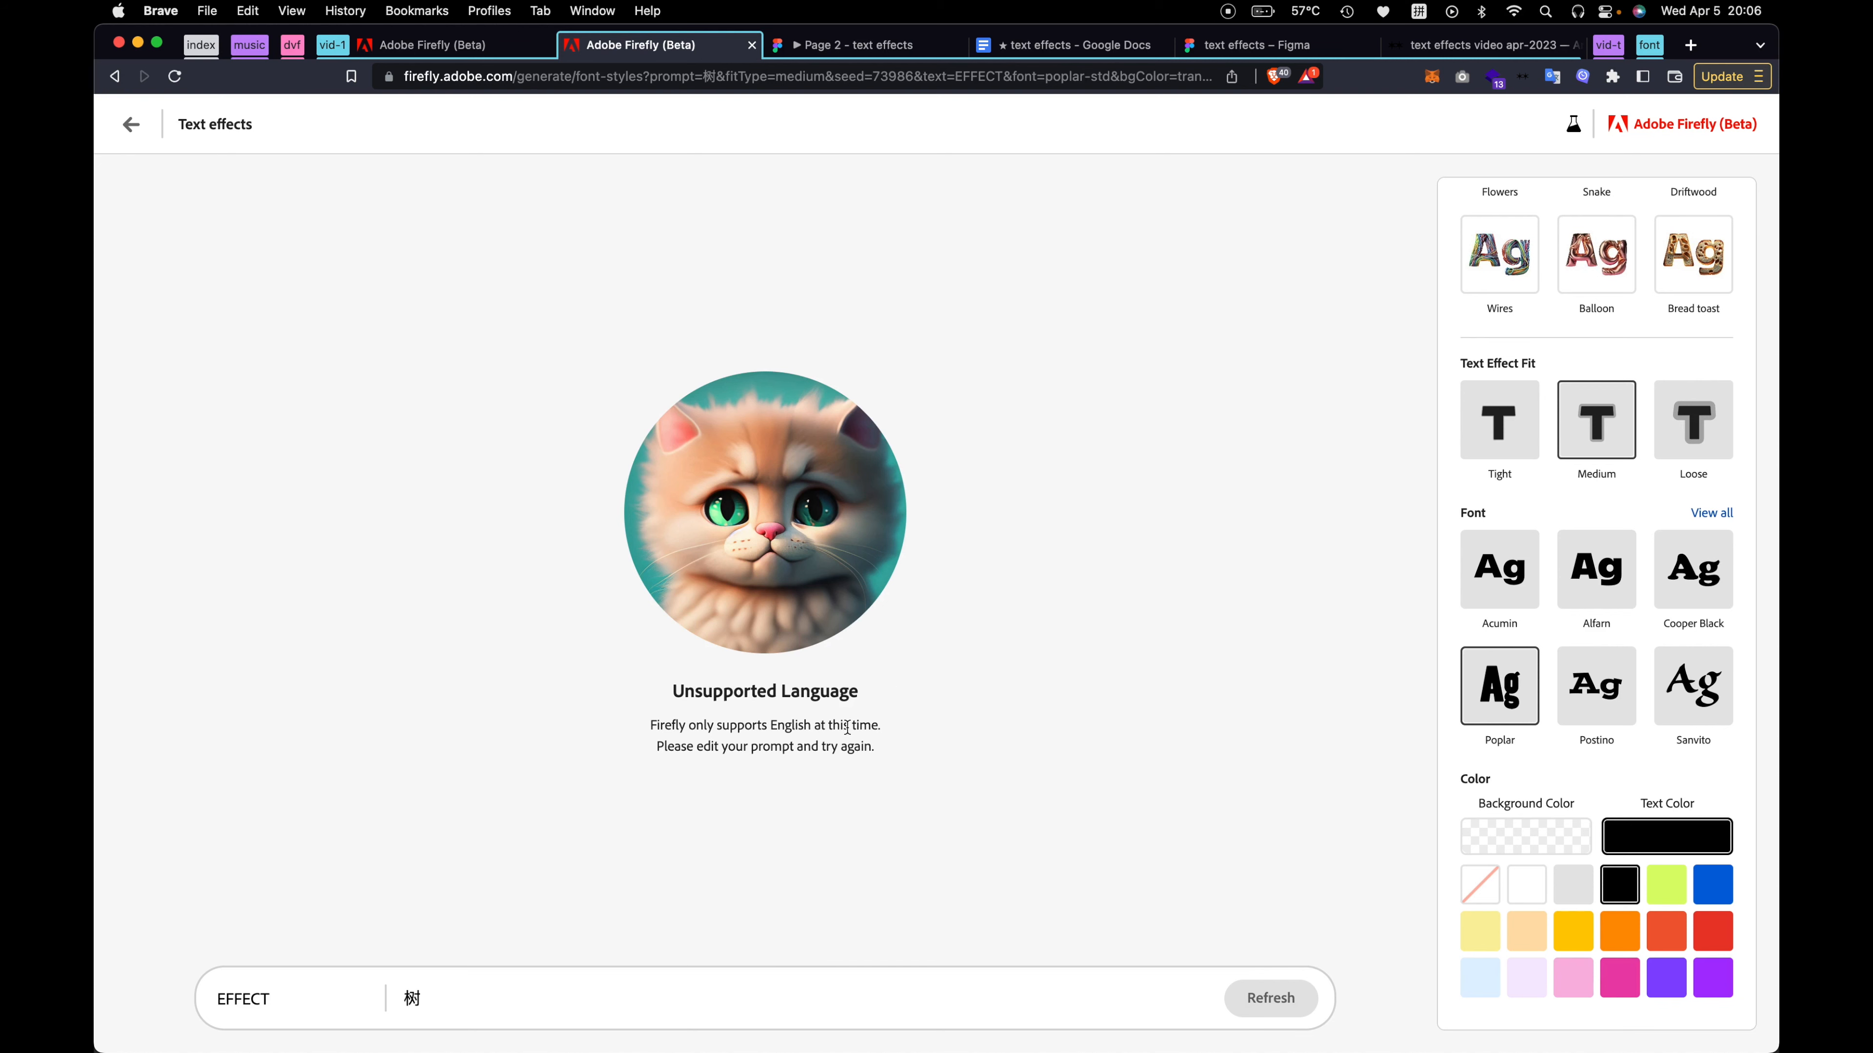
# Switch the keyboard input to Canadian English and try generating the EFFECT lettering with the prompt timbit
pyautogui.click(1419, 11)
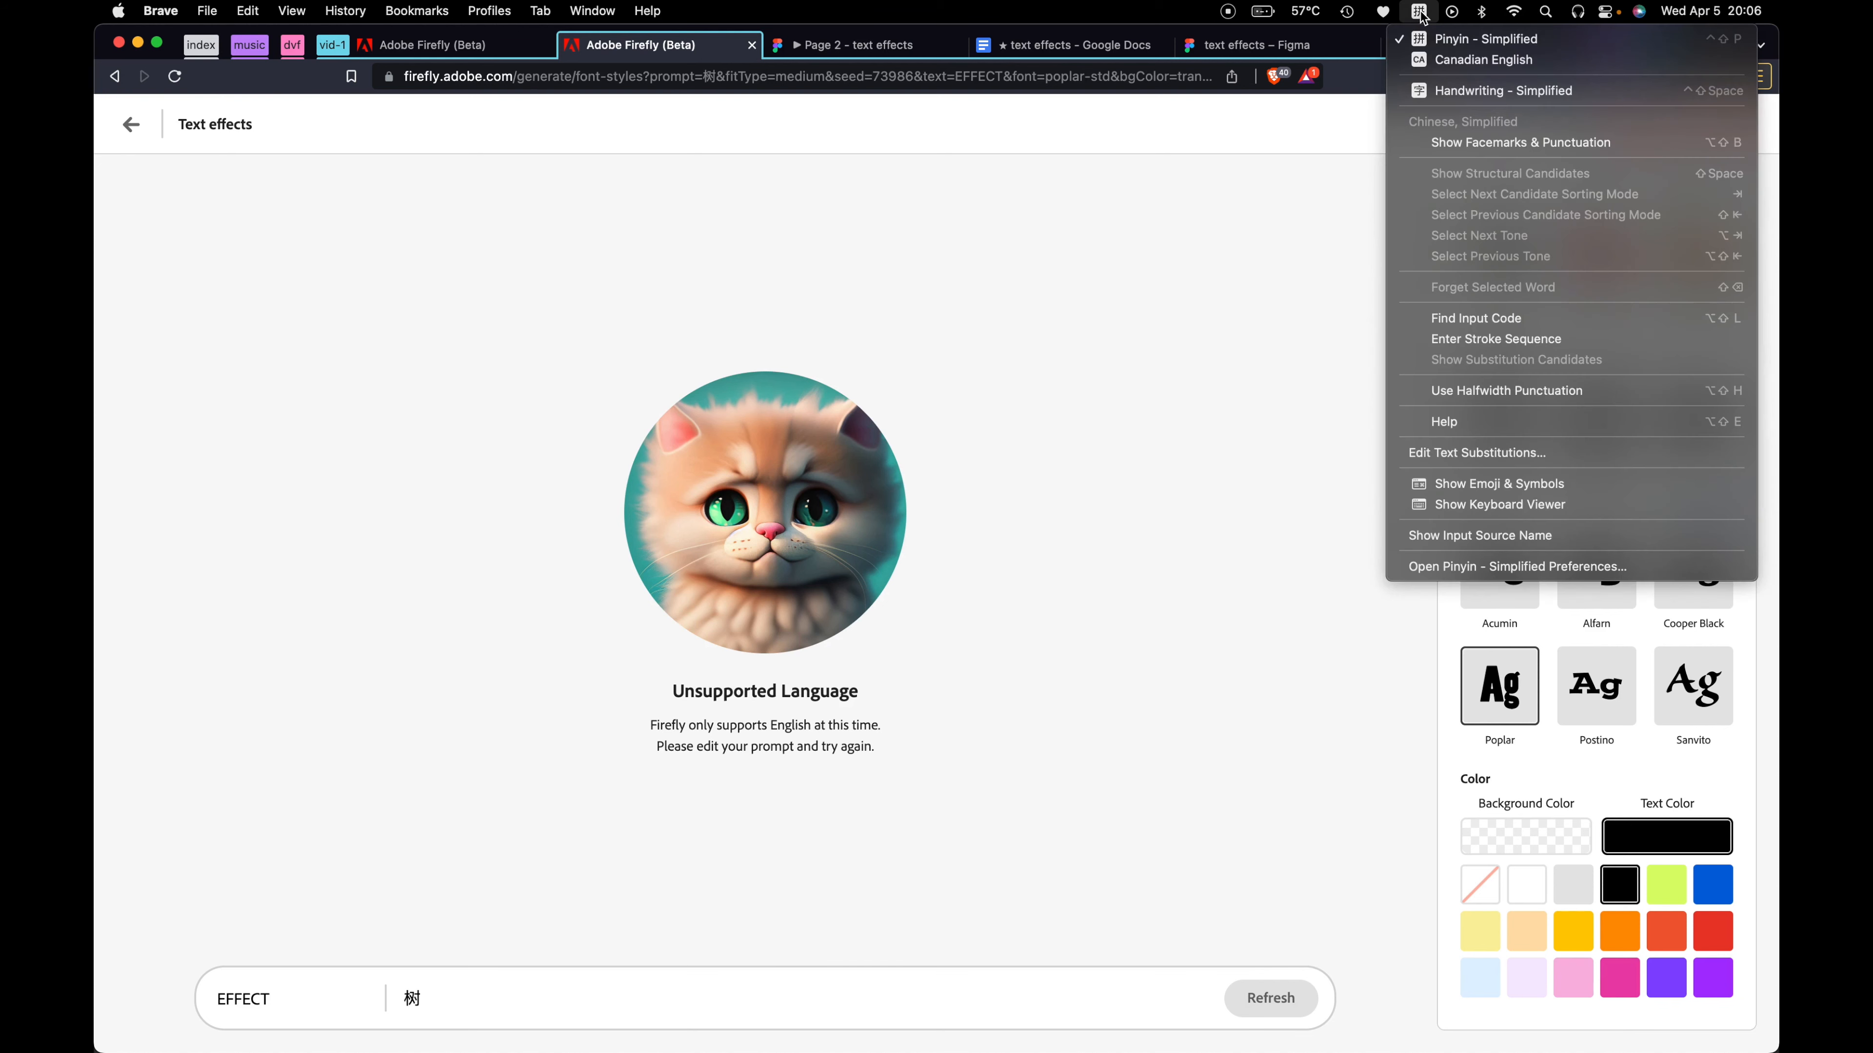
pyautogui.click(1446, 59)
pyautogui.press('super+a')
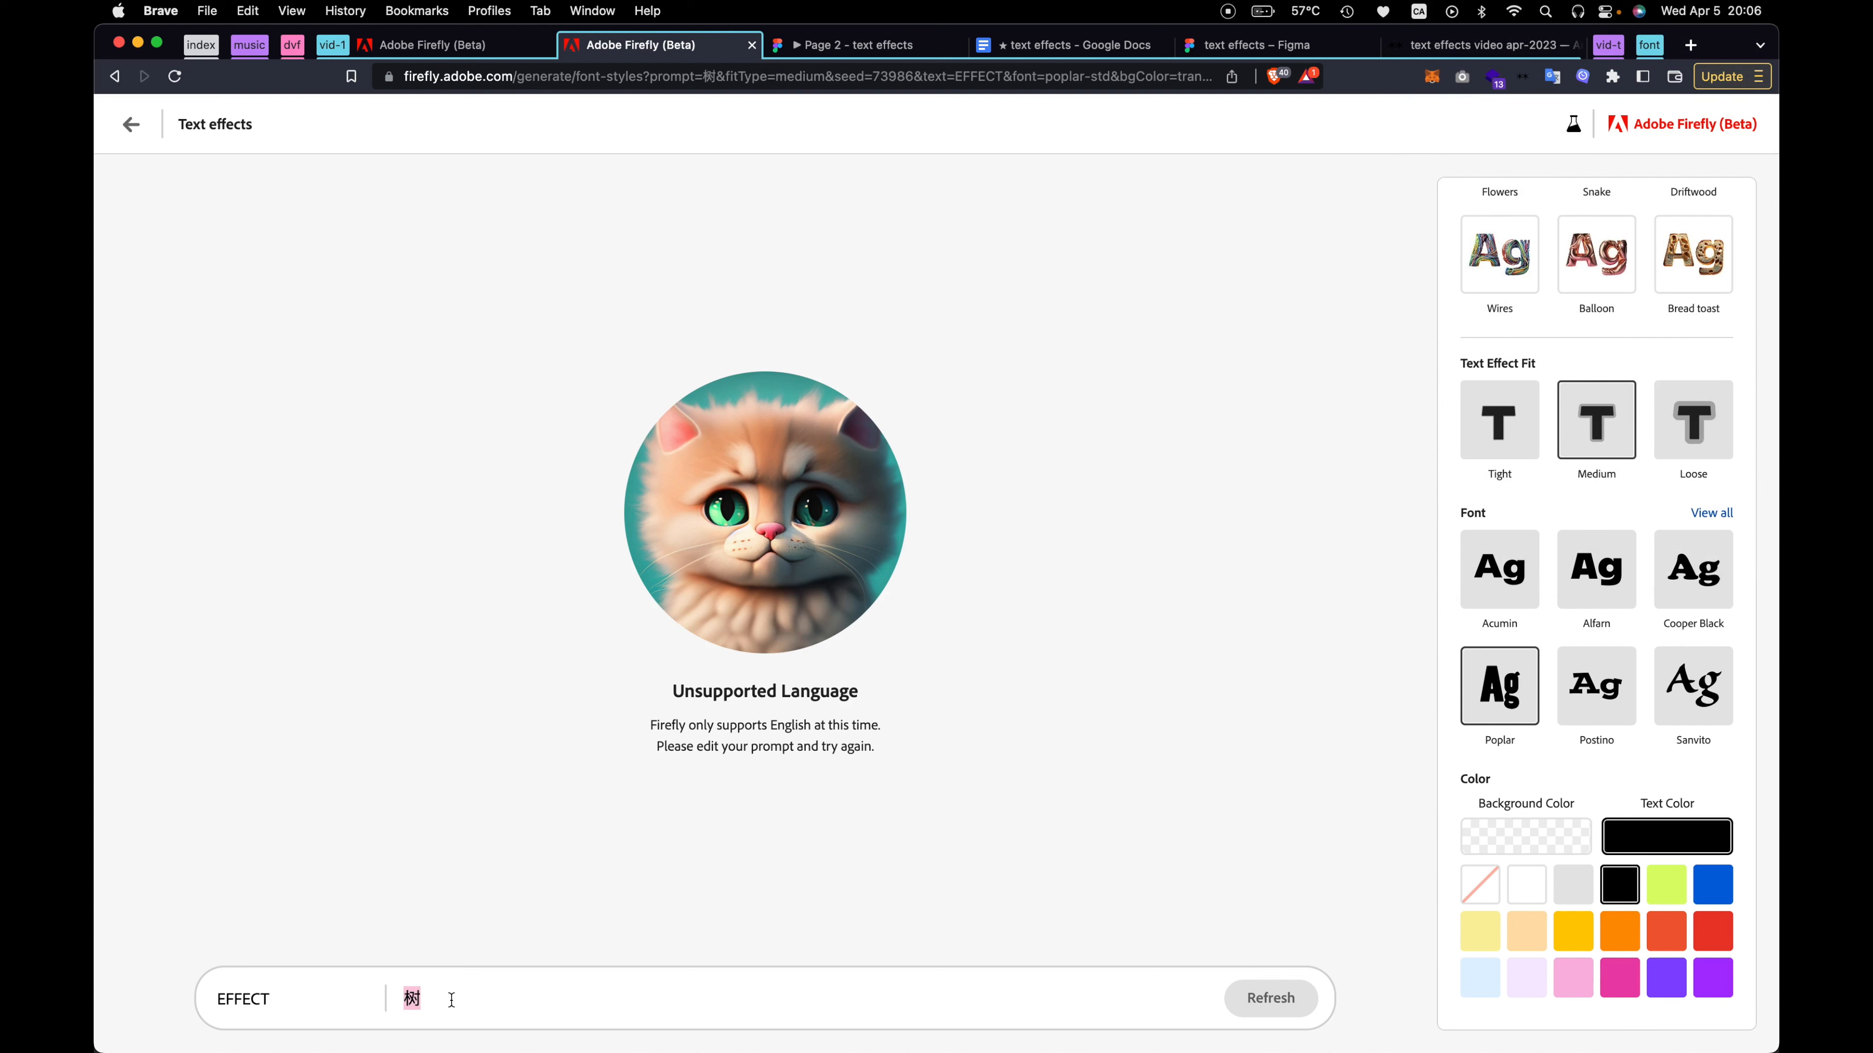
pyautogui.write('timbit')
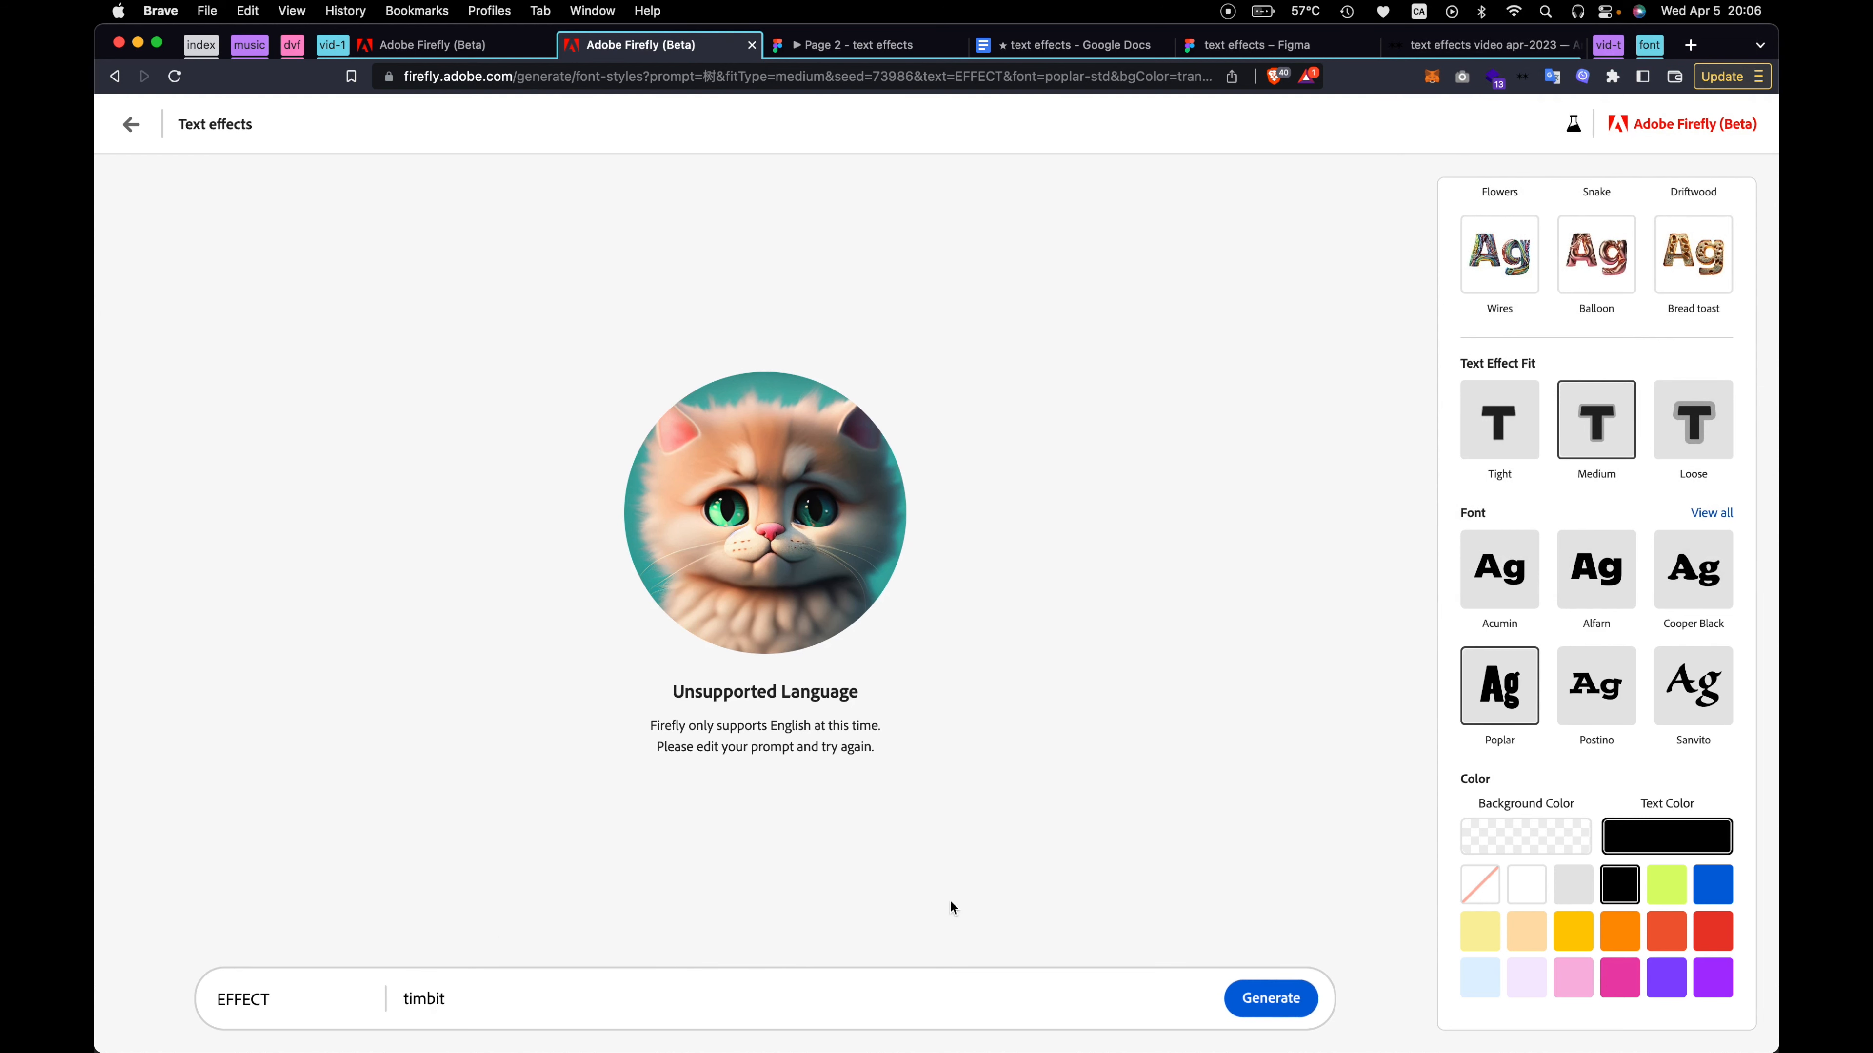
pyautogui.click(1272, 1000)
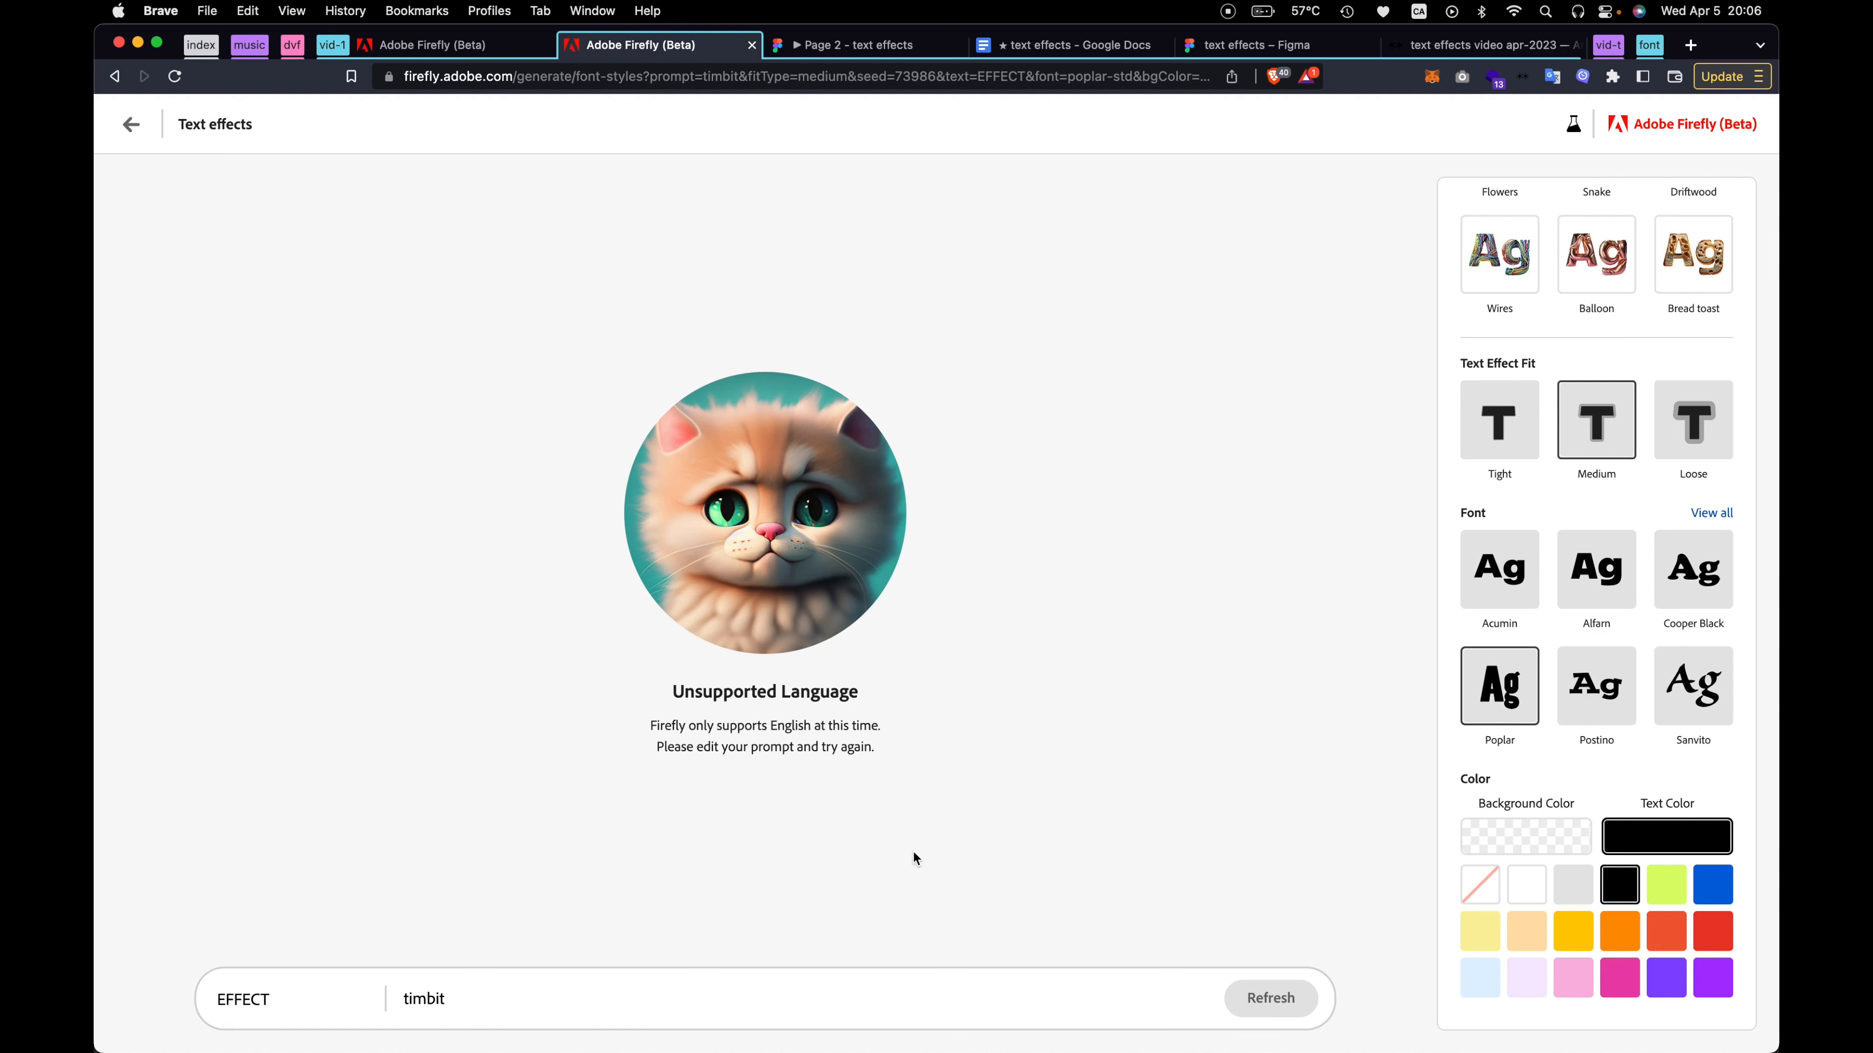
# Switch the keyboard input to Pinyin - Simplified and replace the word EFFECT with the Chinese characters 立加
pyautogui.doubleClick(466, 992)
pyautogui.doubleClick(235, 997)
pyautogui.press('BackSpace')
pyautogui.click(1418, 11)
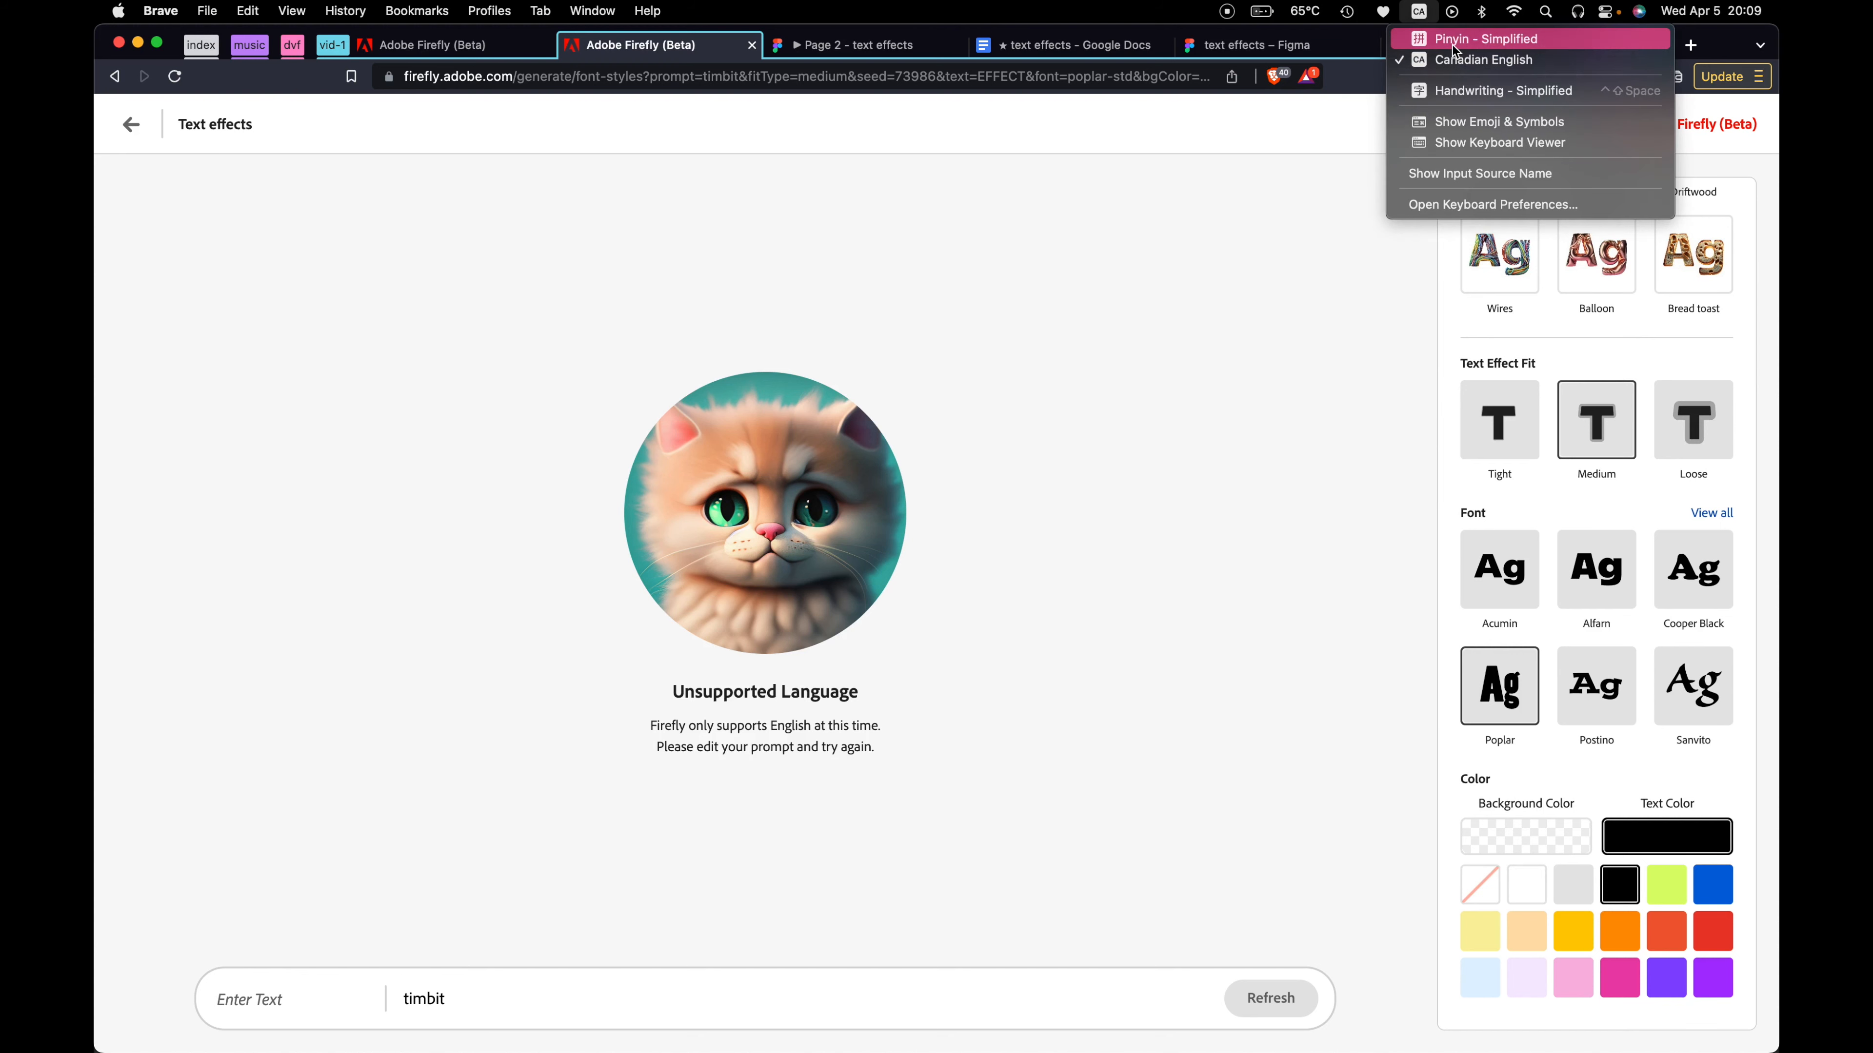
pyautogui.click(1463, 30)
pyautogui.write('li')
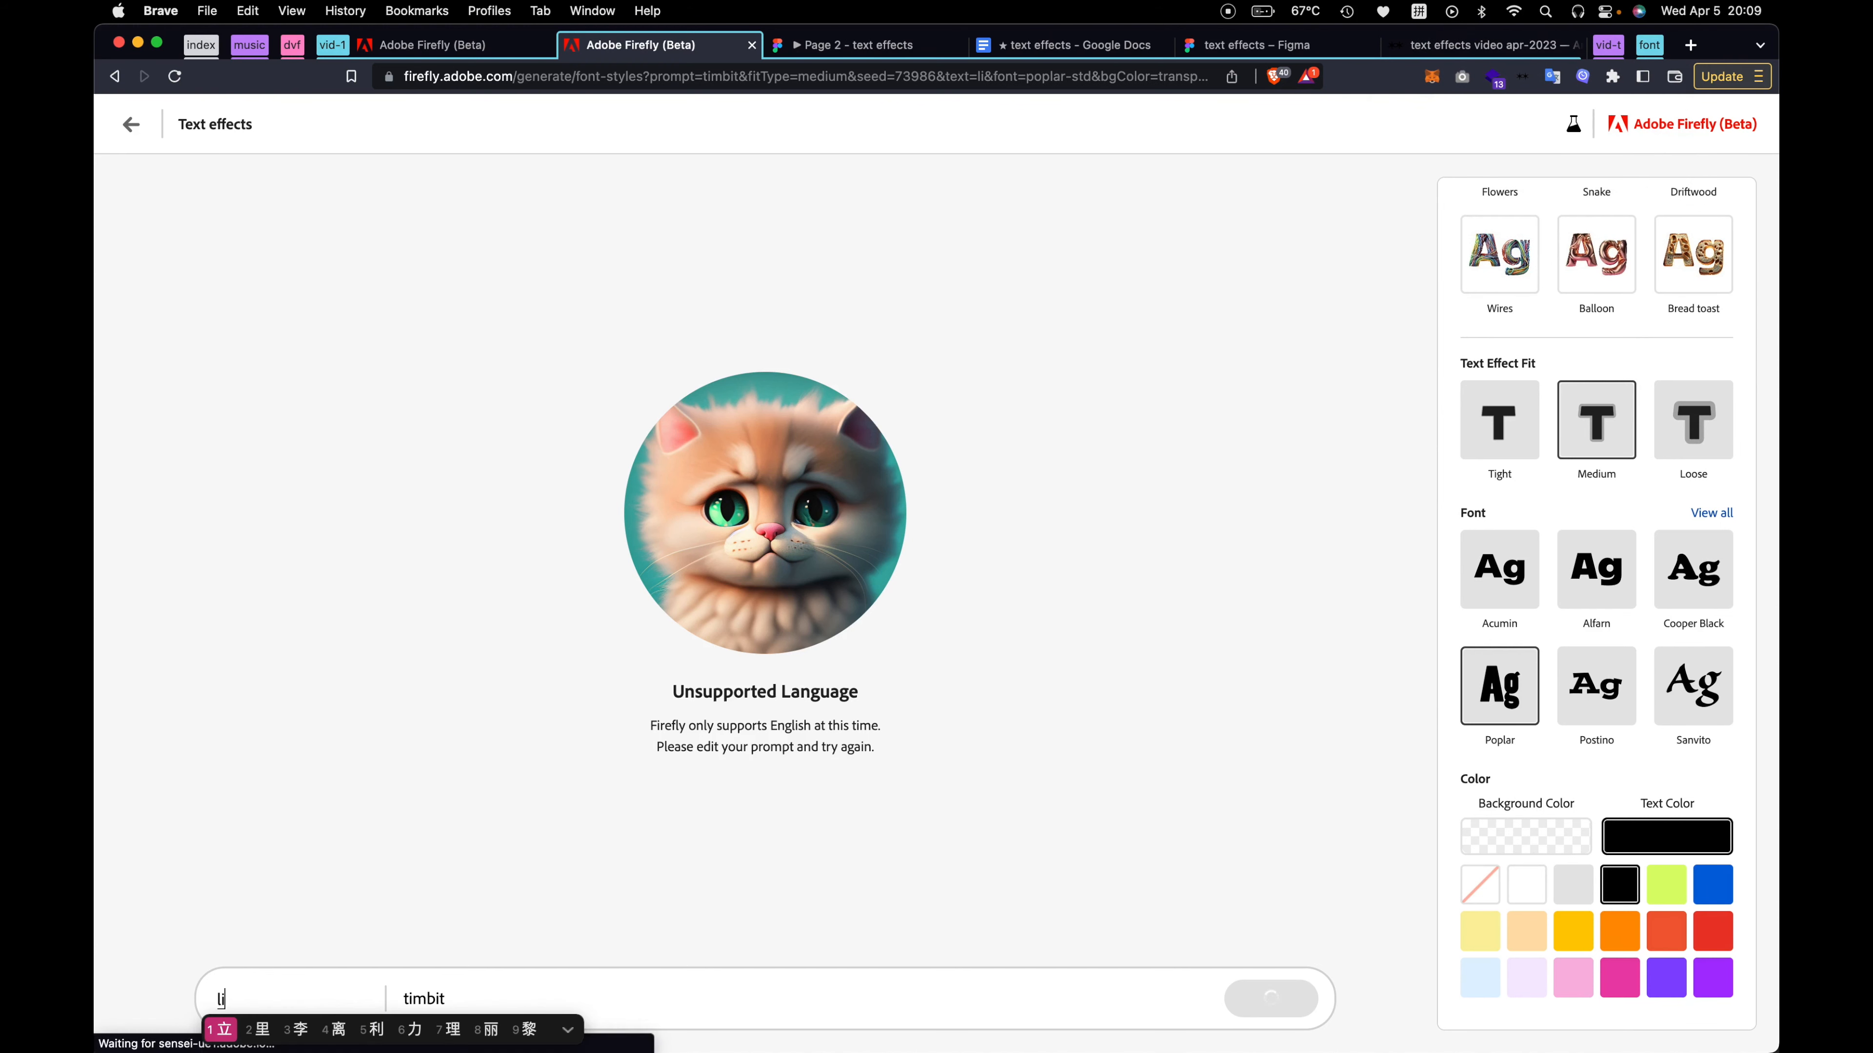
pyautogui.press('space')
pyautogui.write('jia')
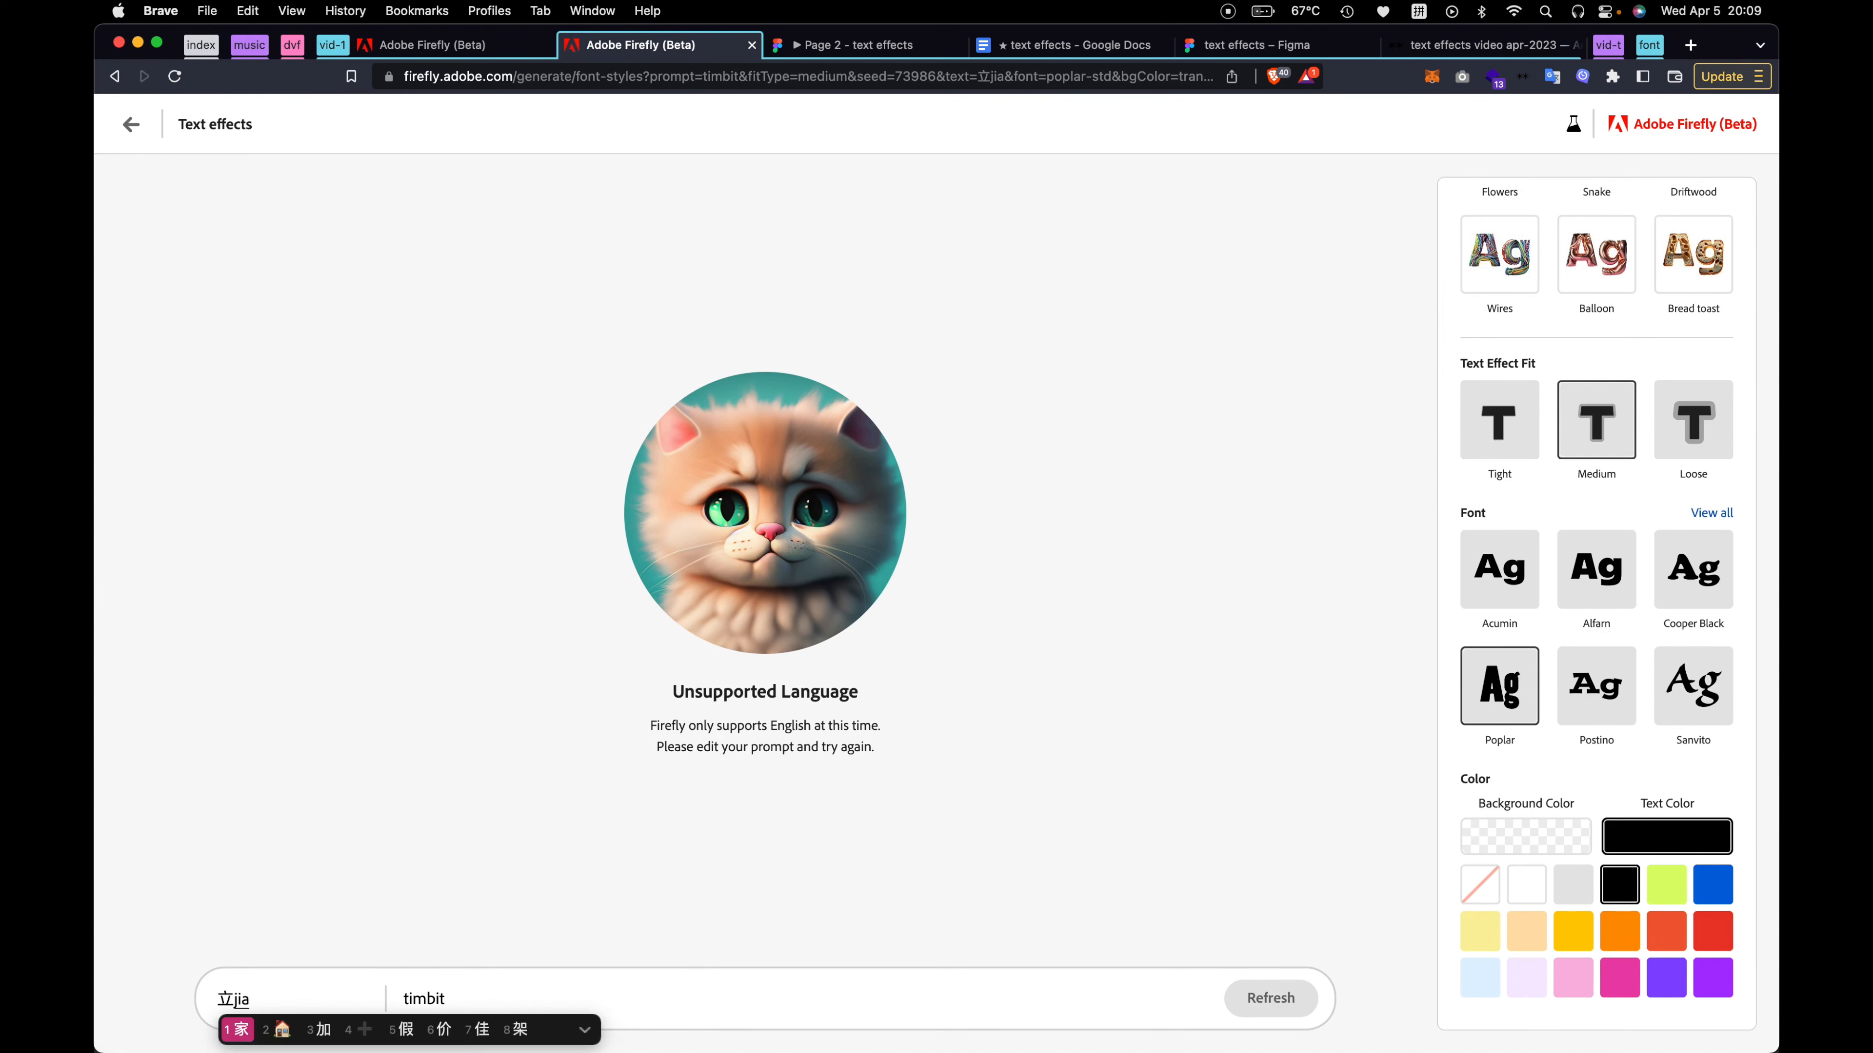
pyautogui.press('space')
# Switch the keyboard input back to Canadian English and try generating the 立加 lettering with the prompt blood
pyautogui.doubleClick(485, 993)
pyautogui.click(1419, 10)
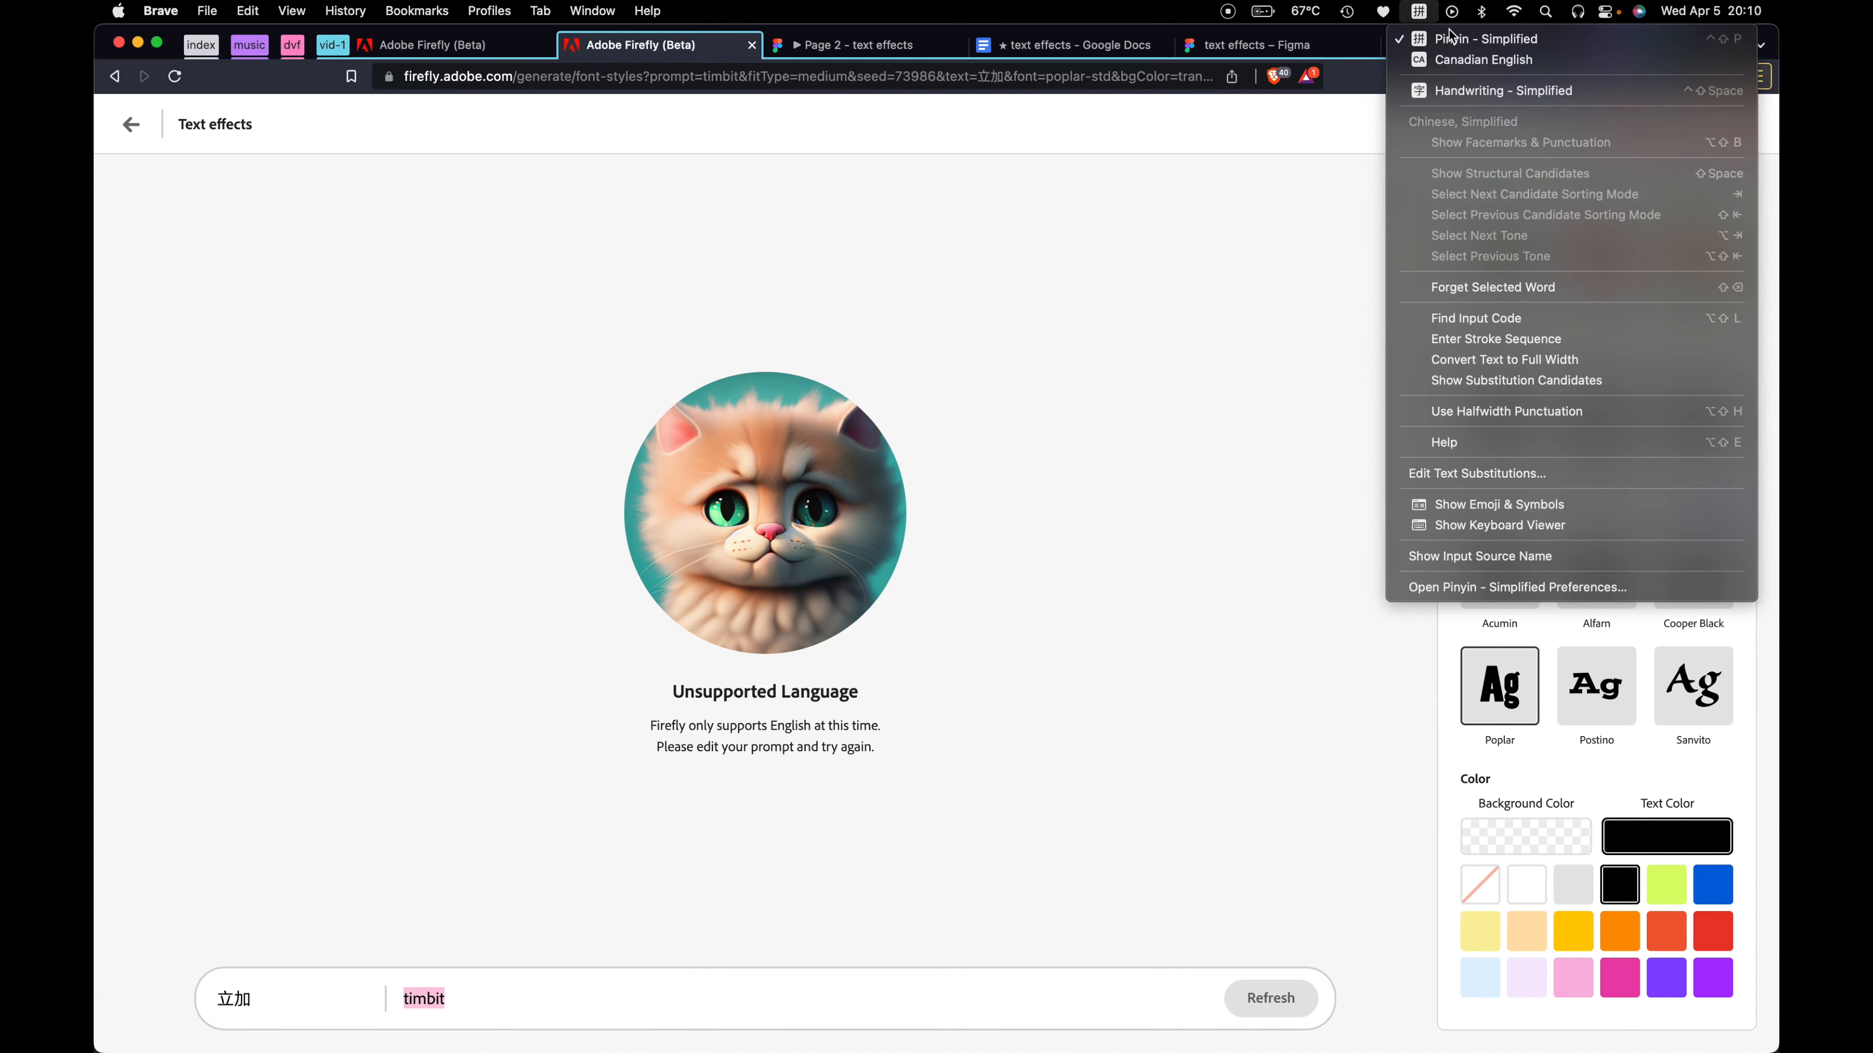
pyautogui.click(1449, 55)
pyautogui.write('blood')
pyautogui.click(1282, 1005)
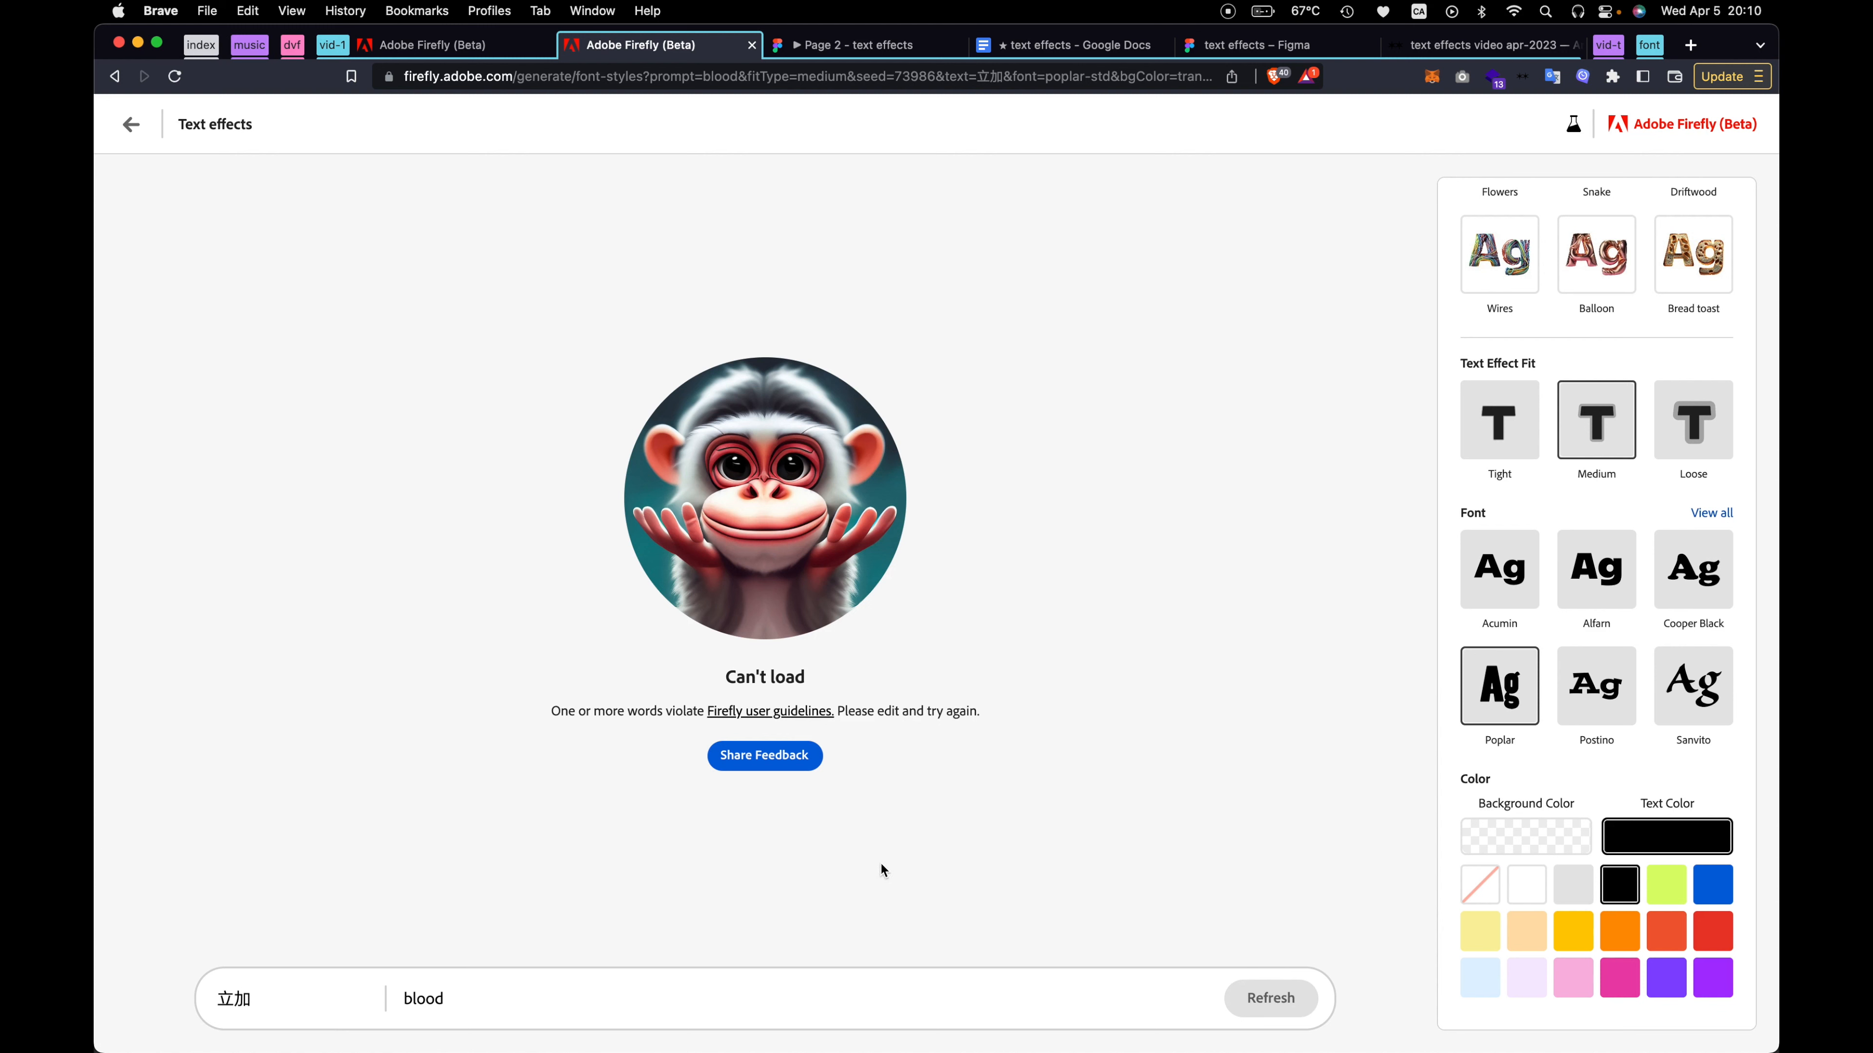
# Replace the effect prompt with ketchup and generate the 立加 lettering
pyautogui.doubleClick(490, 999)
pyautogui.write('ketchup')
pyautogui.click(1269, 996)
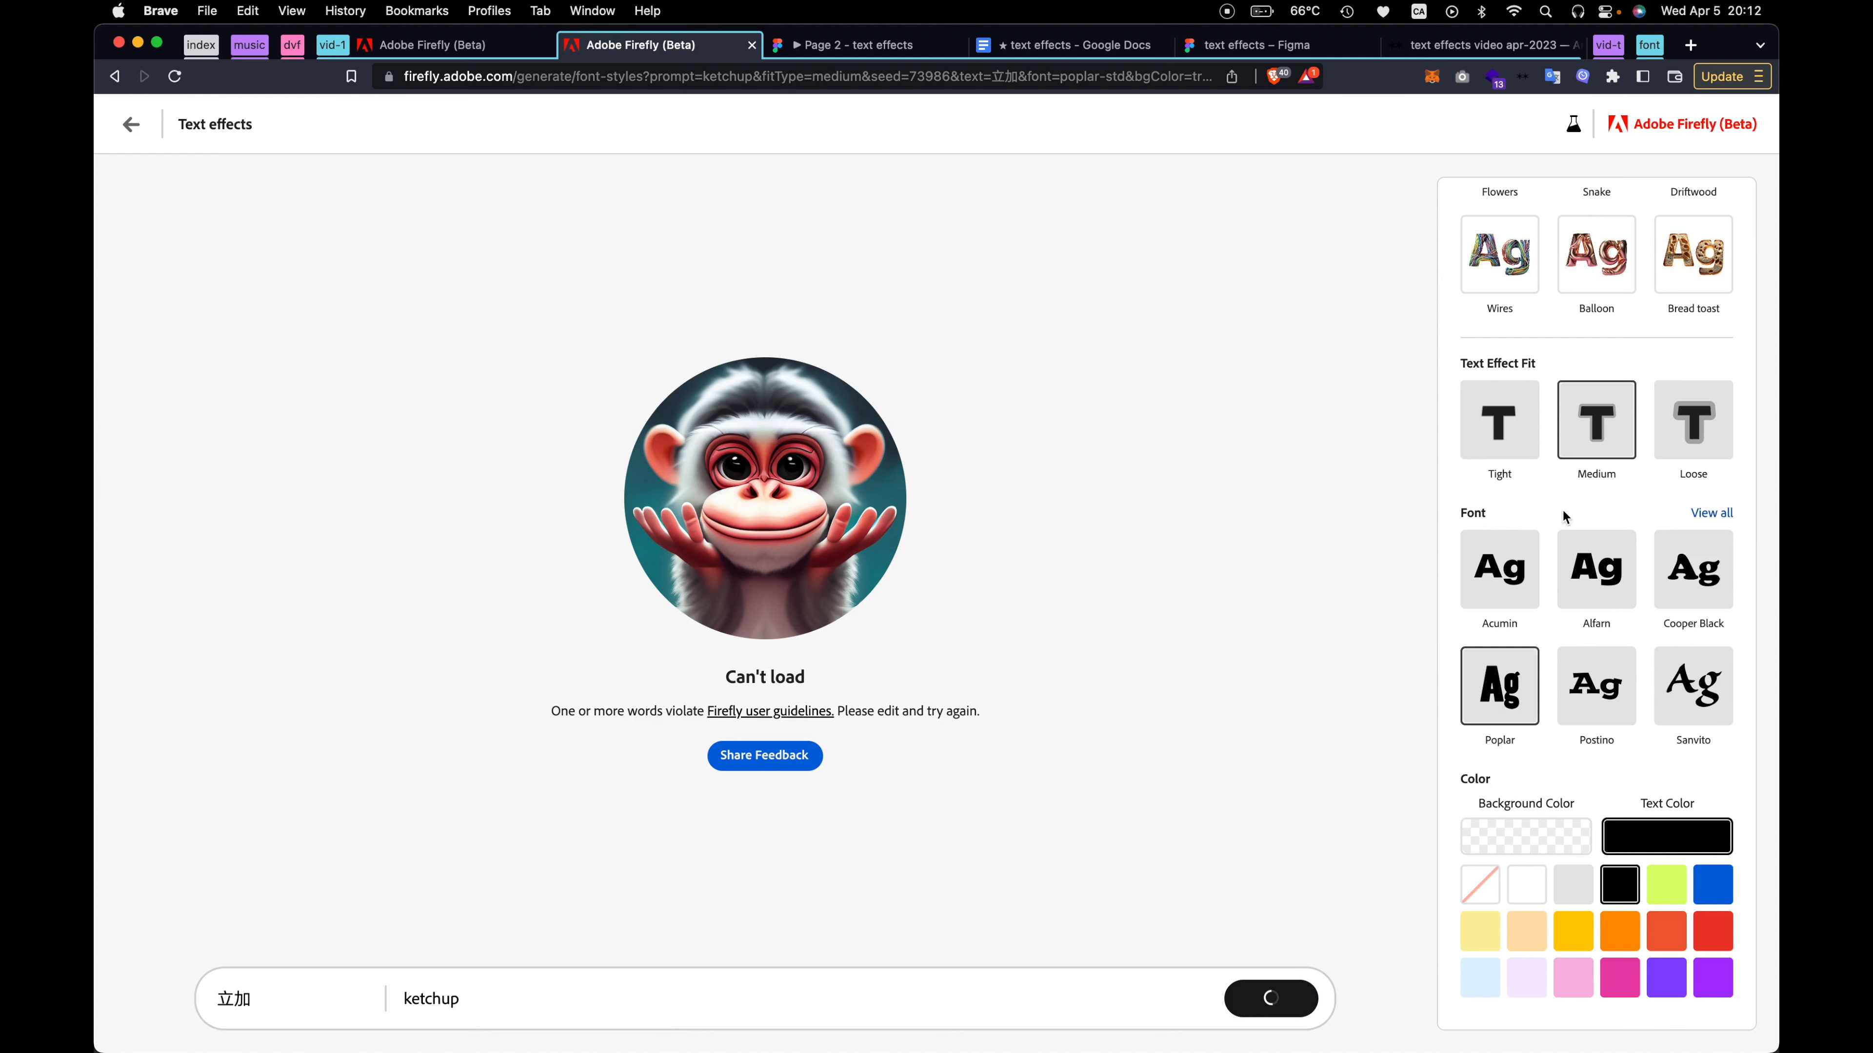
# Change the font of the ketchup lettering to Times New Roman from the full font list
pyautogui.click(1700, 513)
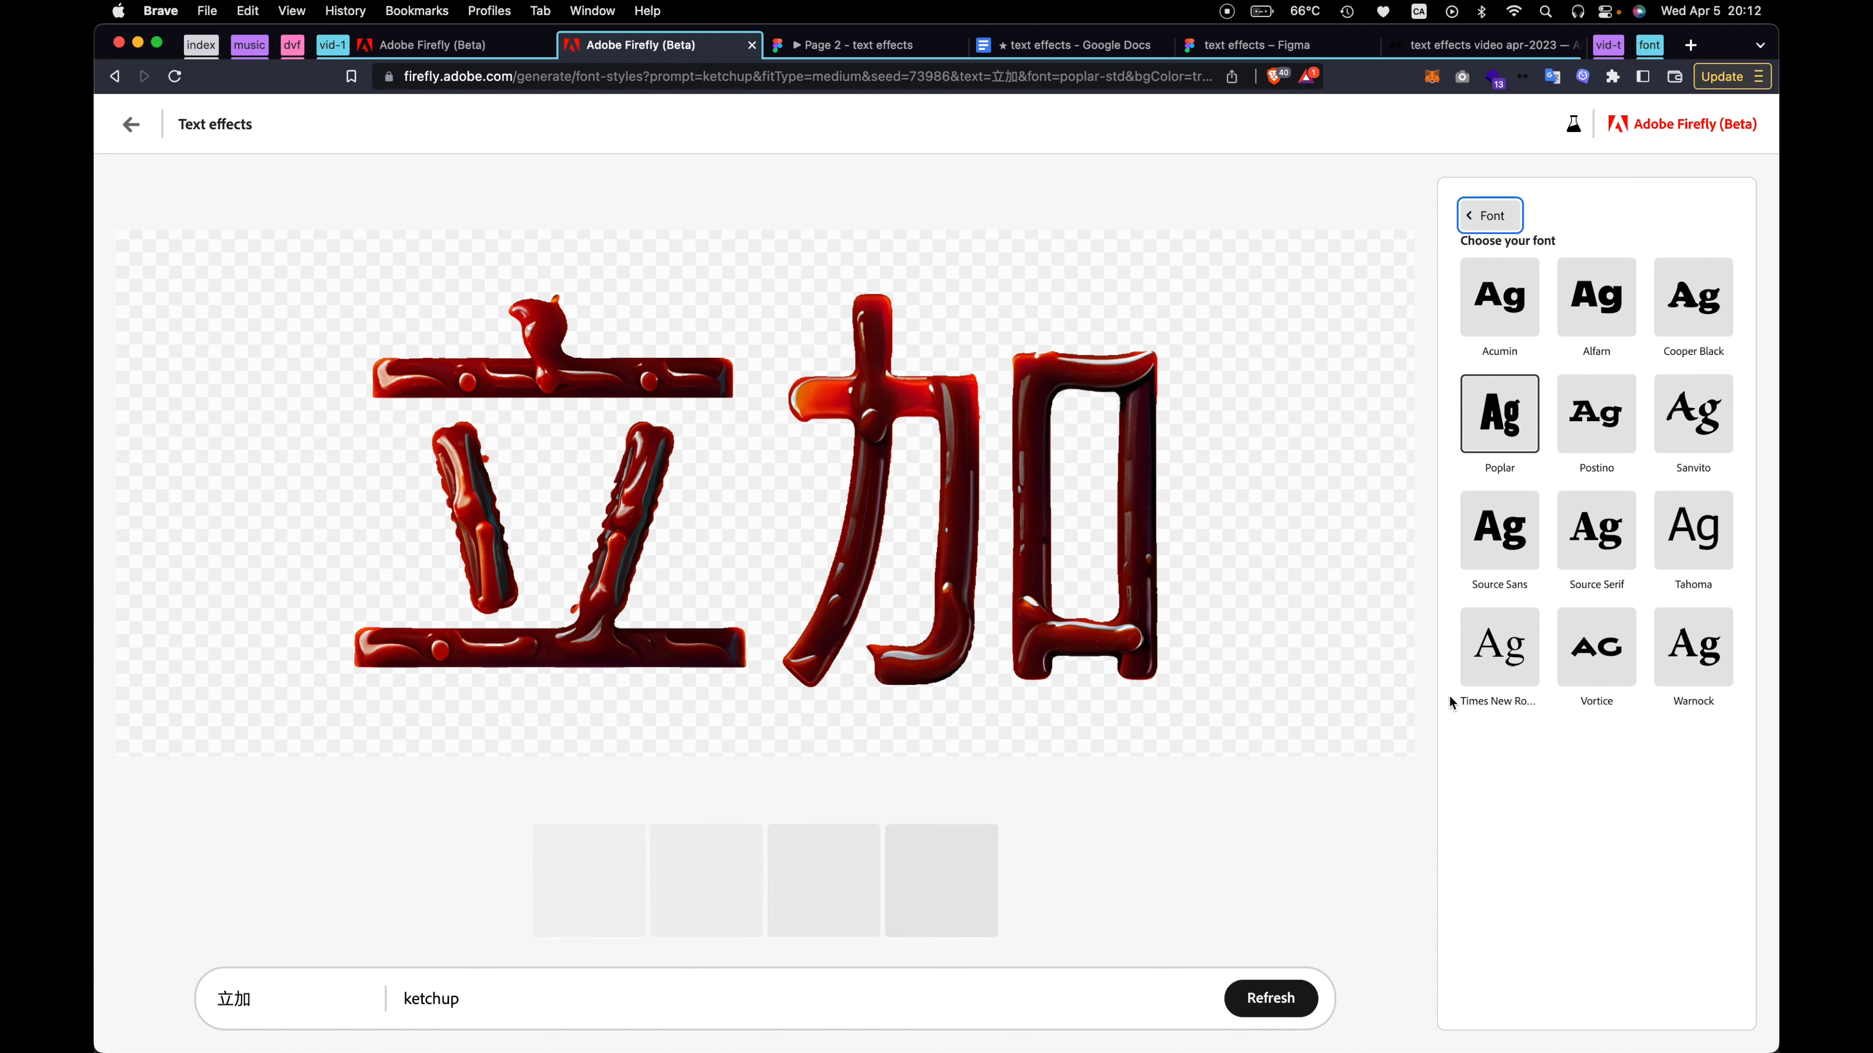
pyautogui.click(1515, 664)
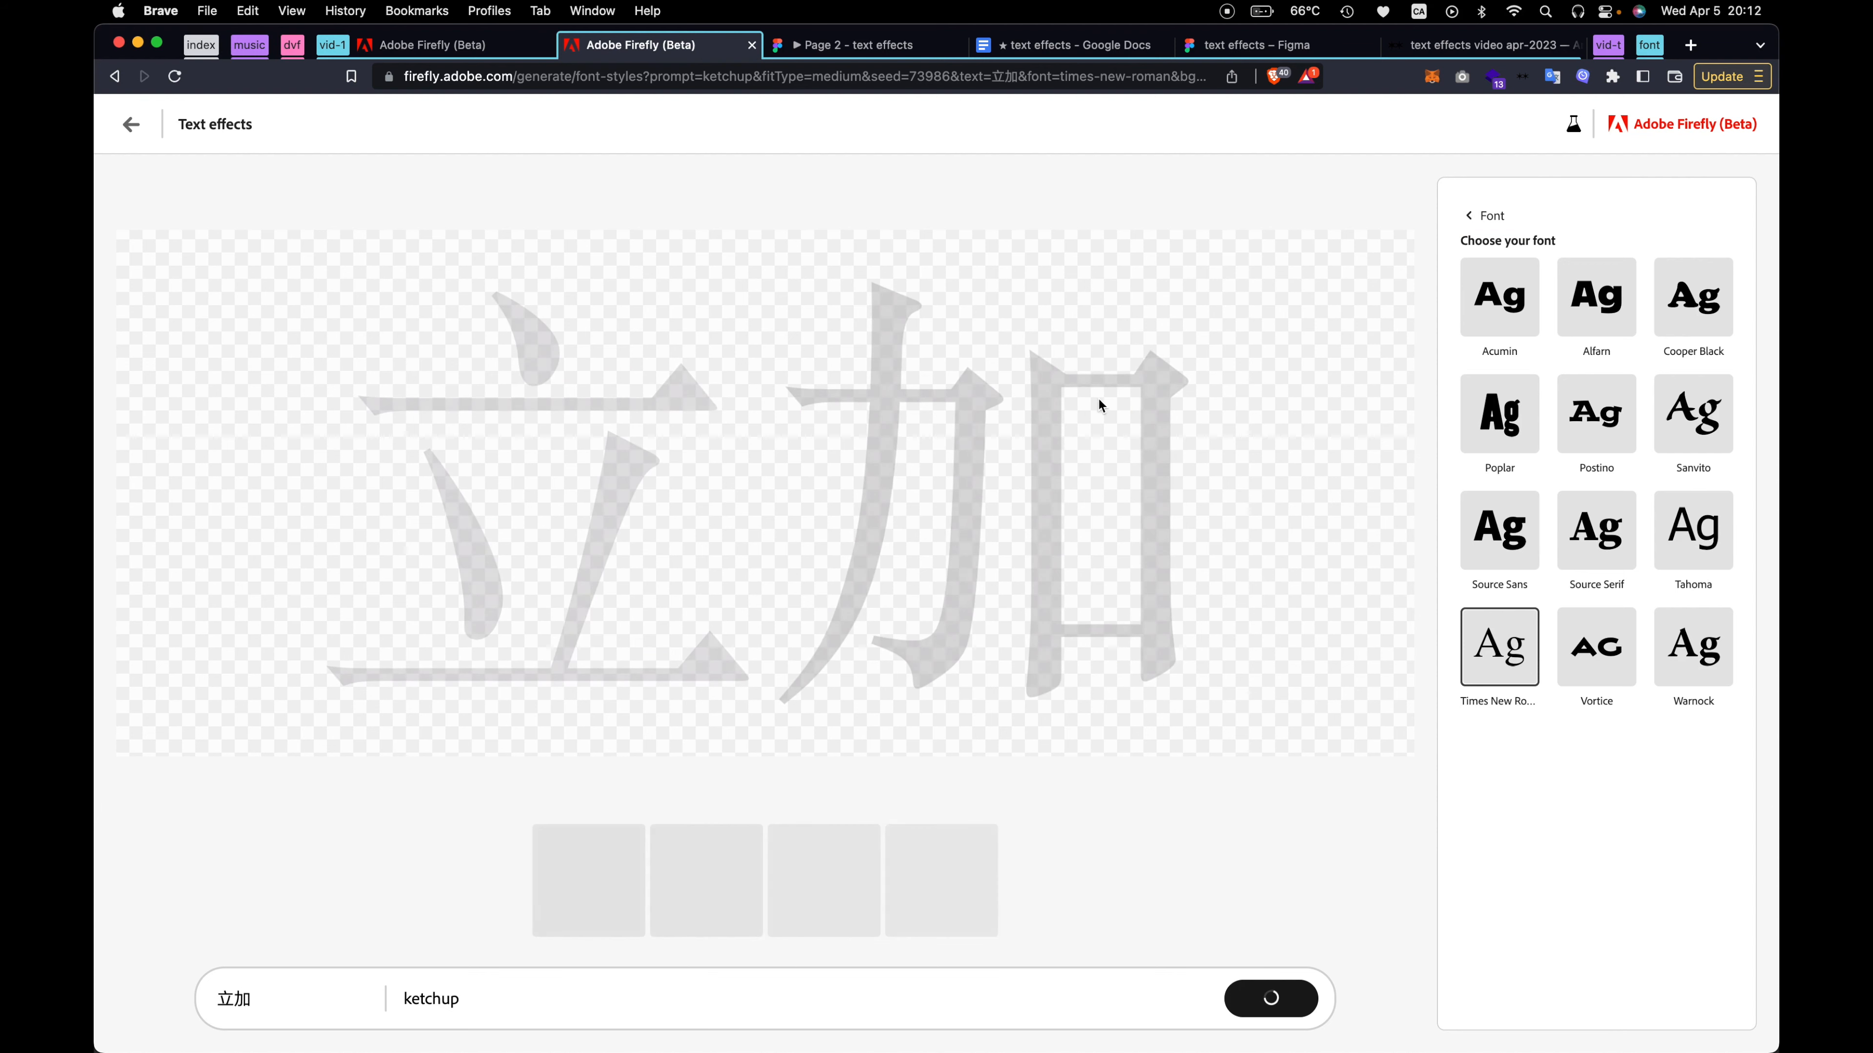
pyautogui.click(1482, 214)
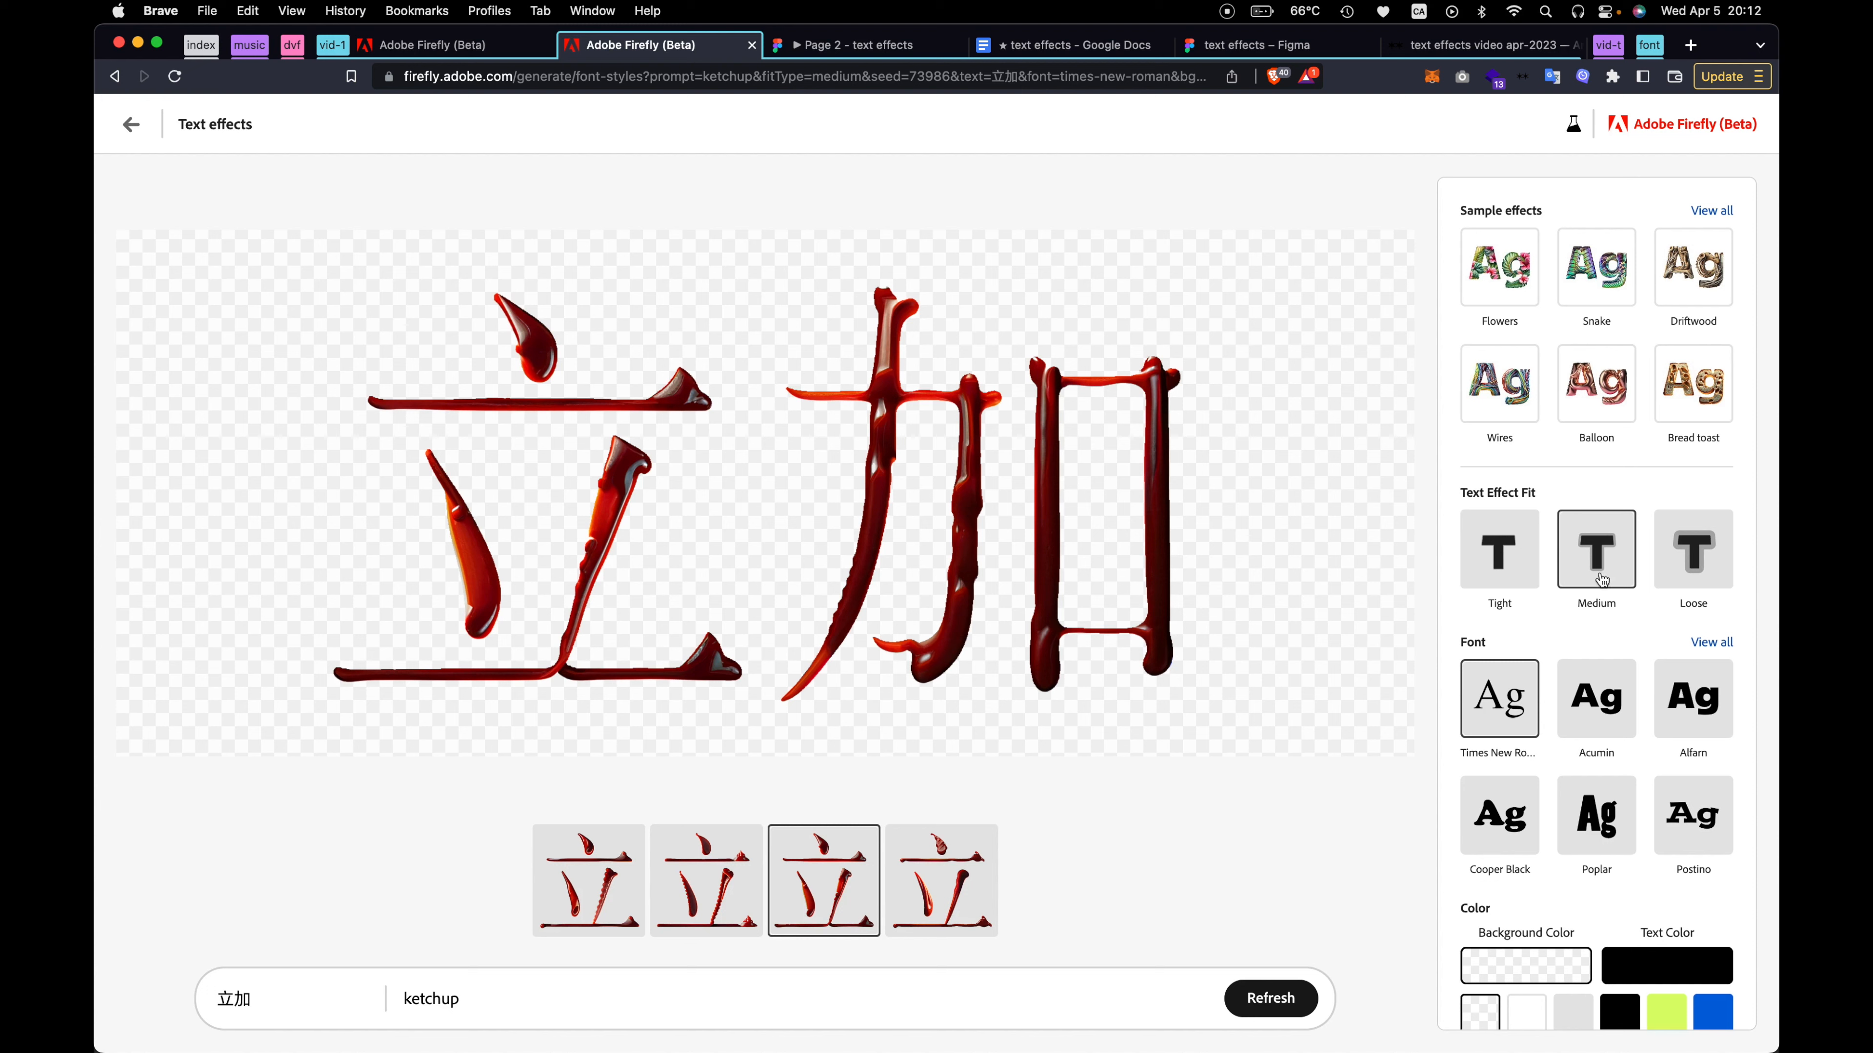
# Try the Tight and Loose text effect fits on the ketchup lettering and inspect the second Loose variation up close
pyautogui.click(1501, 564)
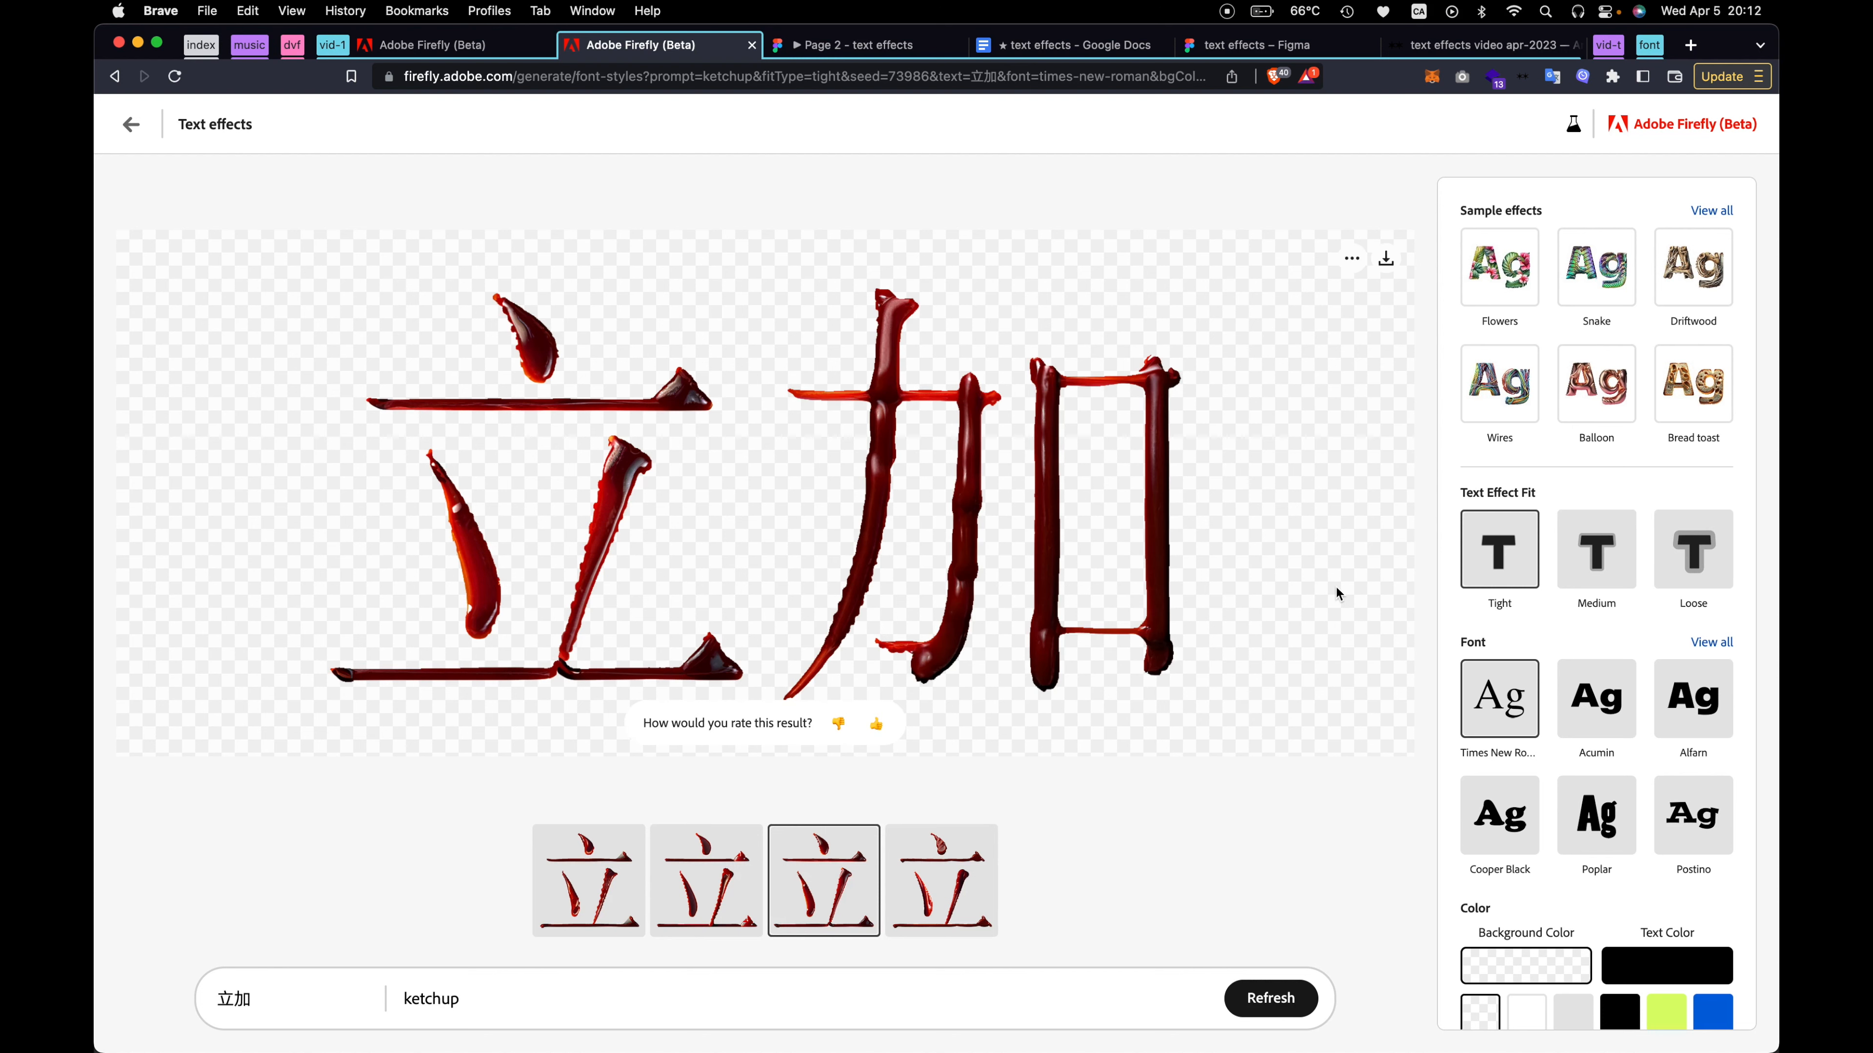
pyautogui.click(1695, 572)
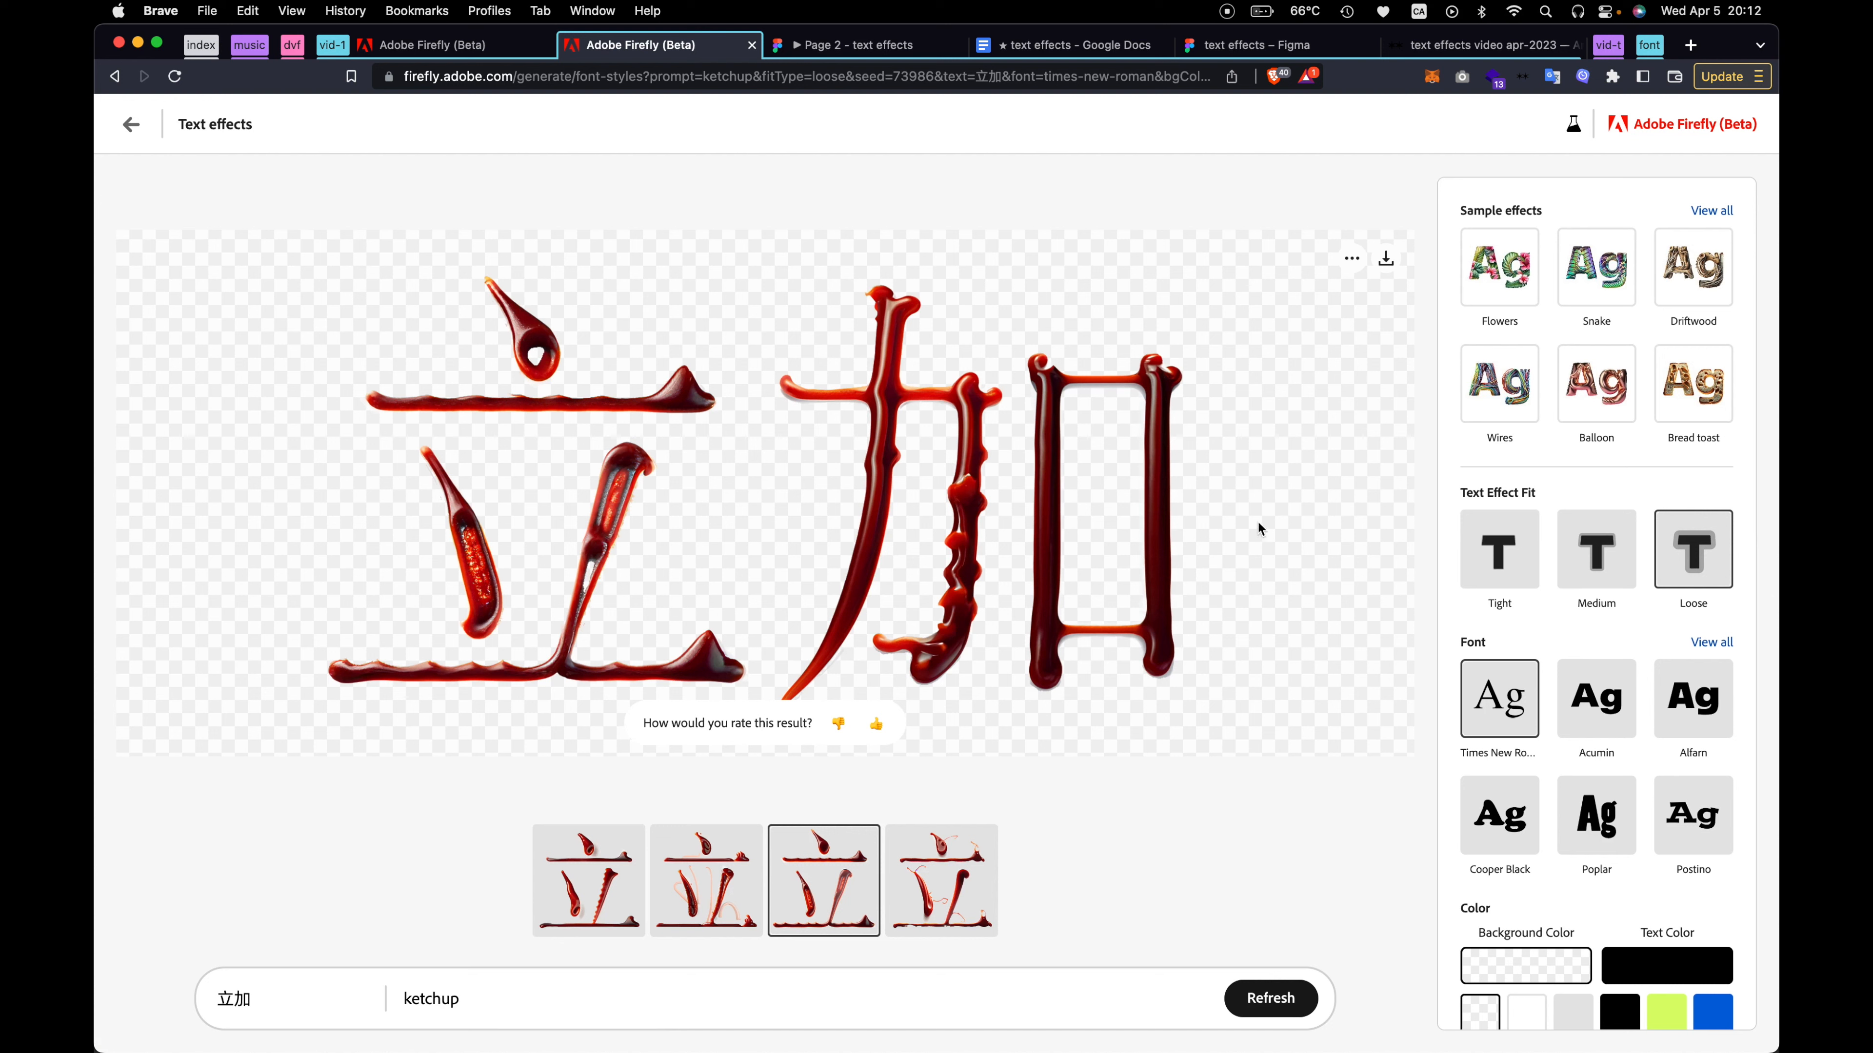
pyautogui.click(723, 898)
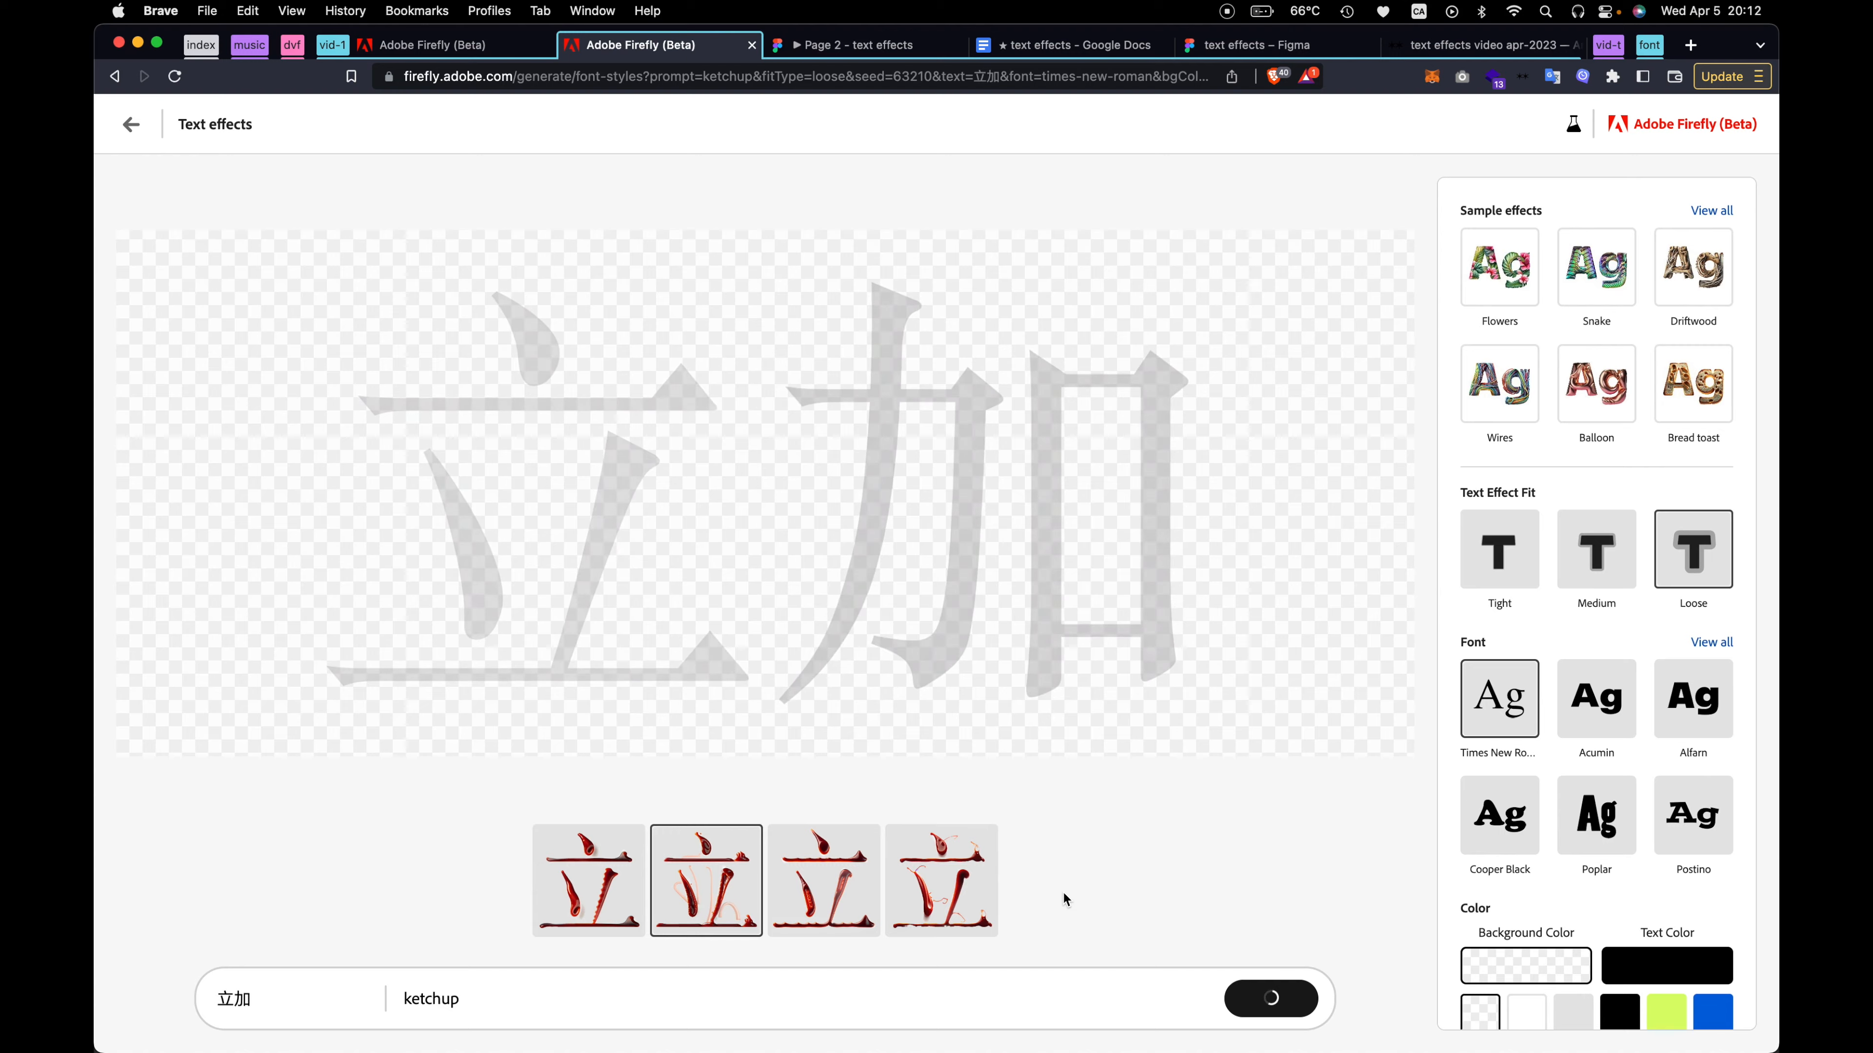
pyautogui.scroll(5, 957, 912)
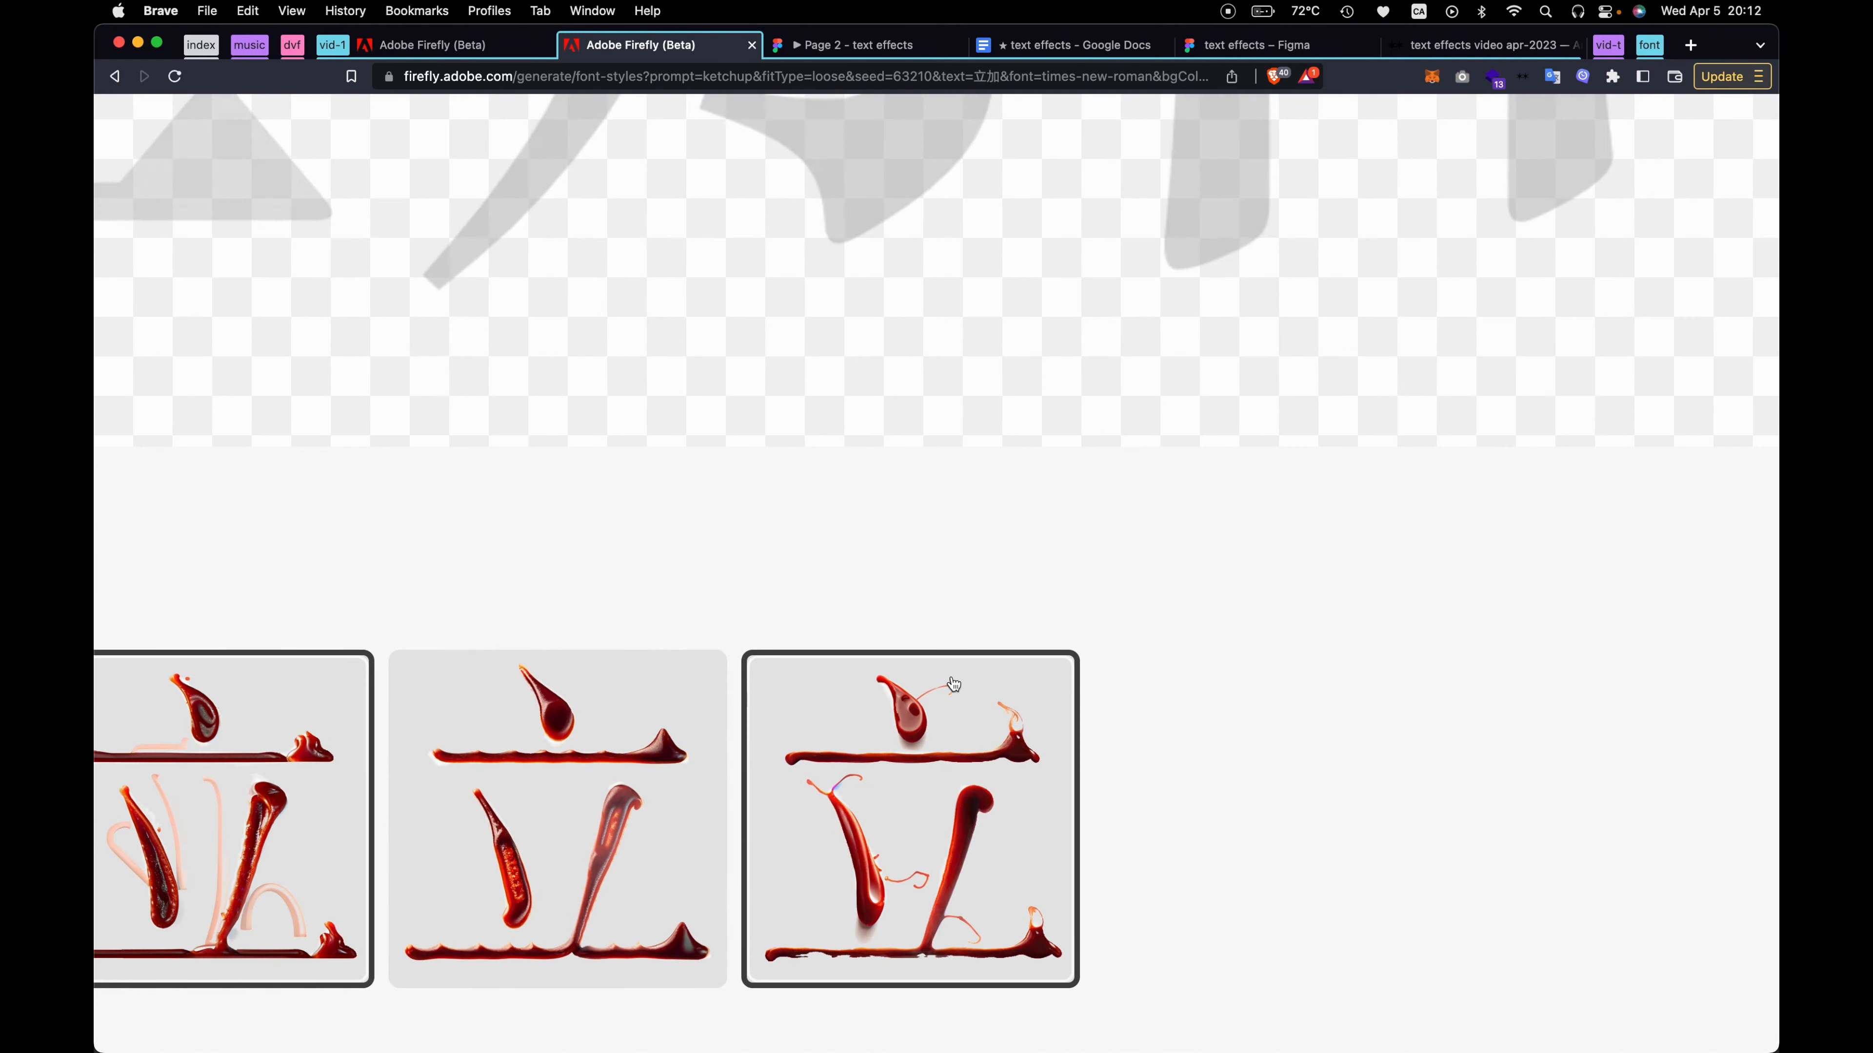
pyautogui.hscroll(-3, 1014, 872)
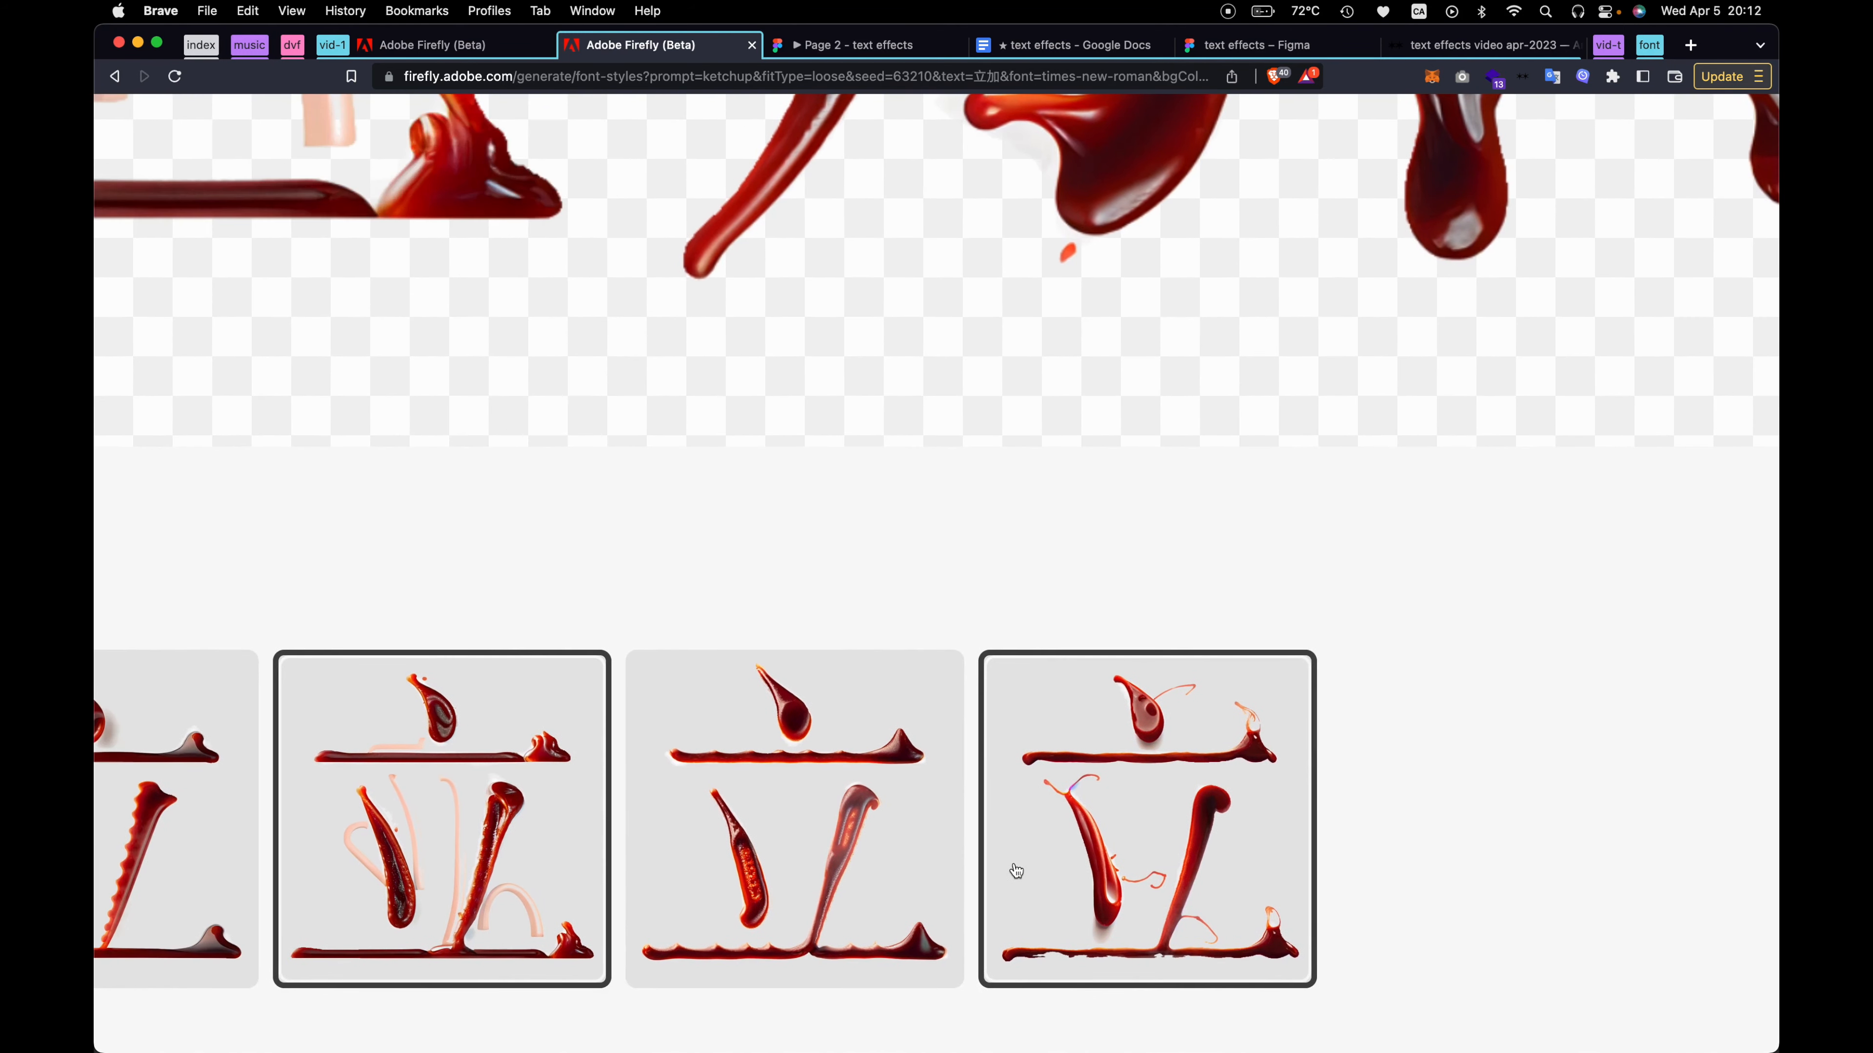
pyautogui.scroll(-5, 376, 901)
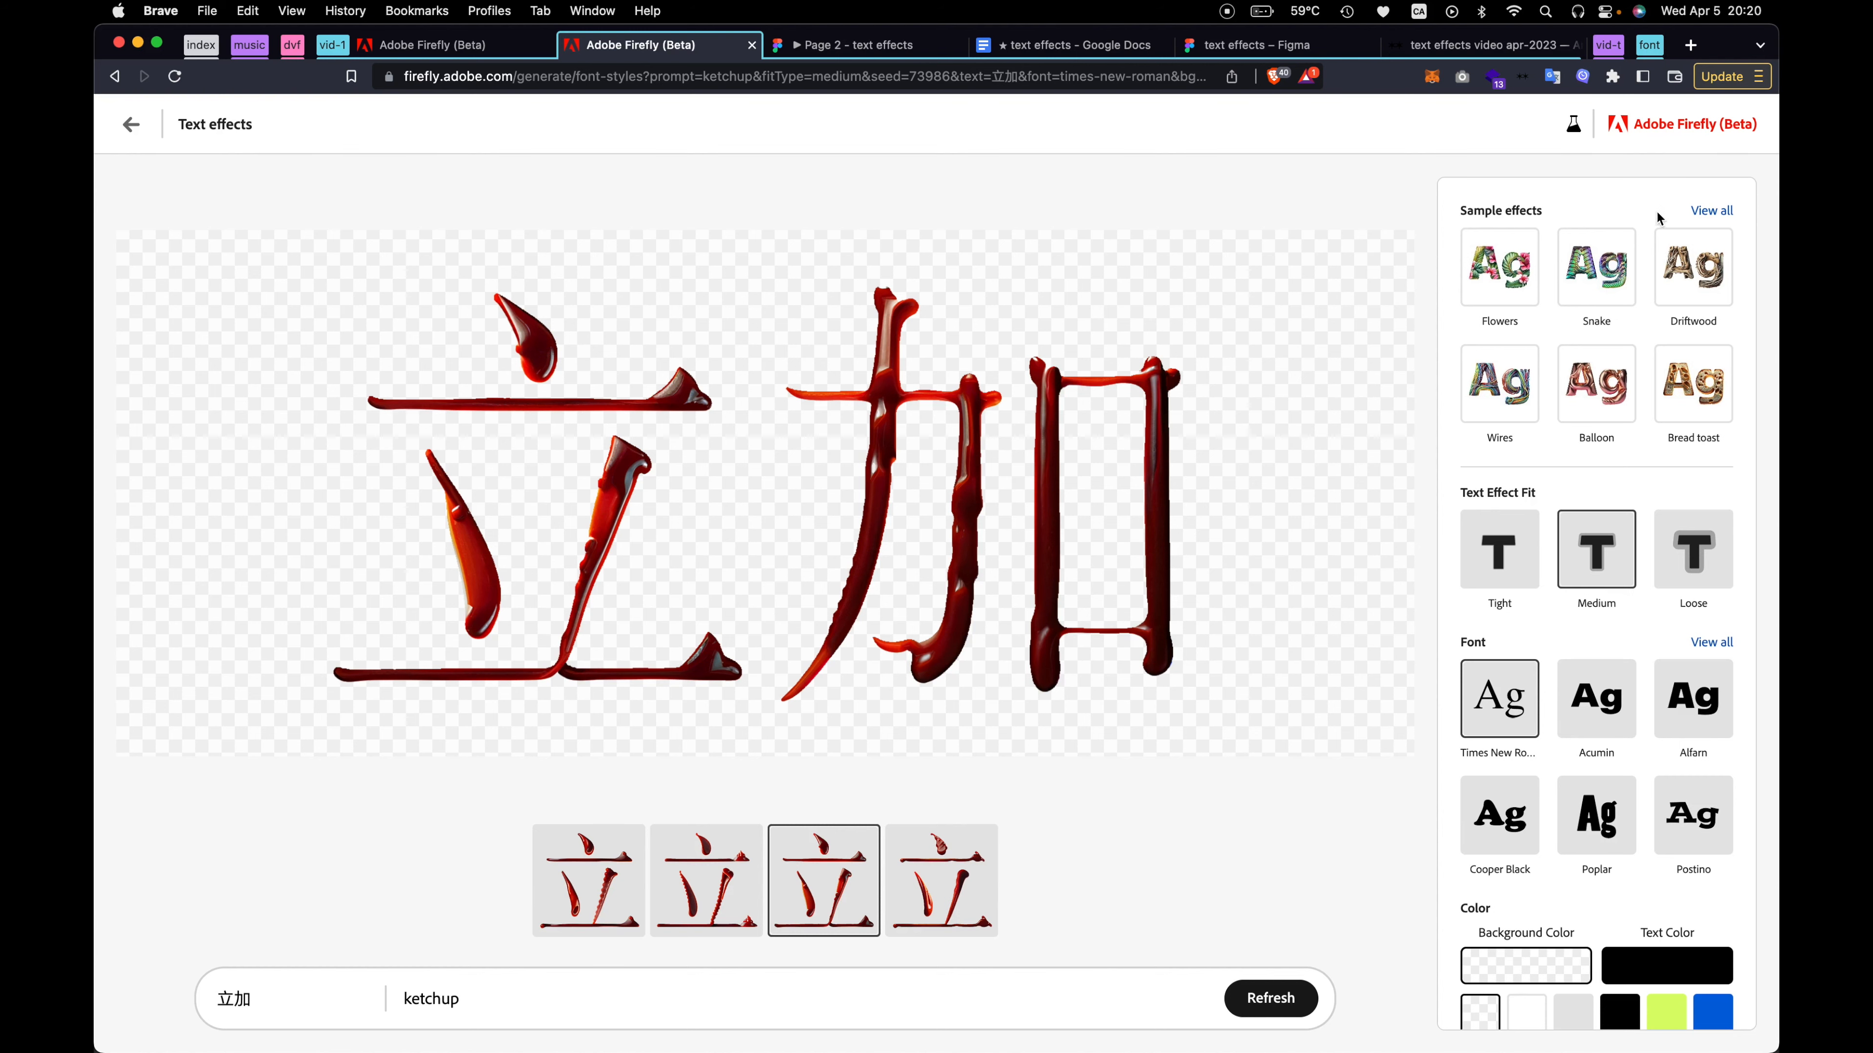
# Browse the full set of sample effects and apply Plastic wrap to the 立加 lettering
pyautogui.click(1706, 213)
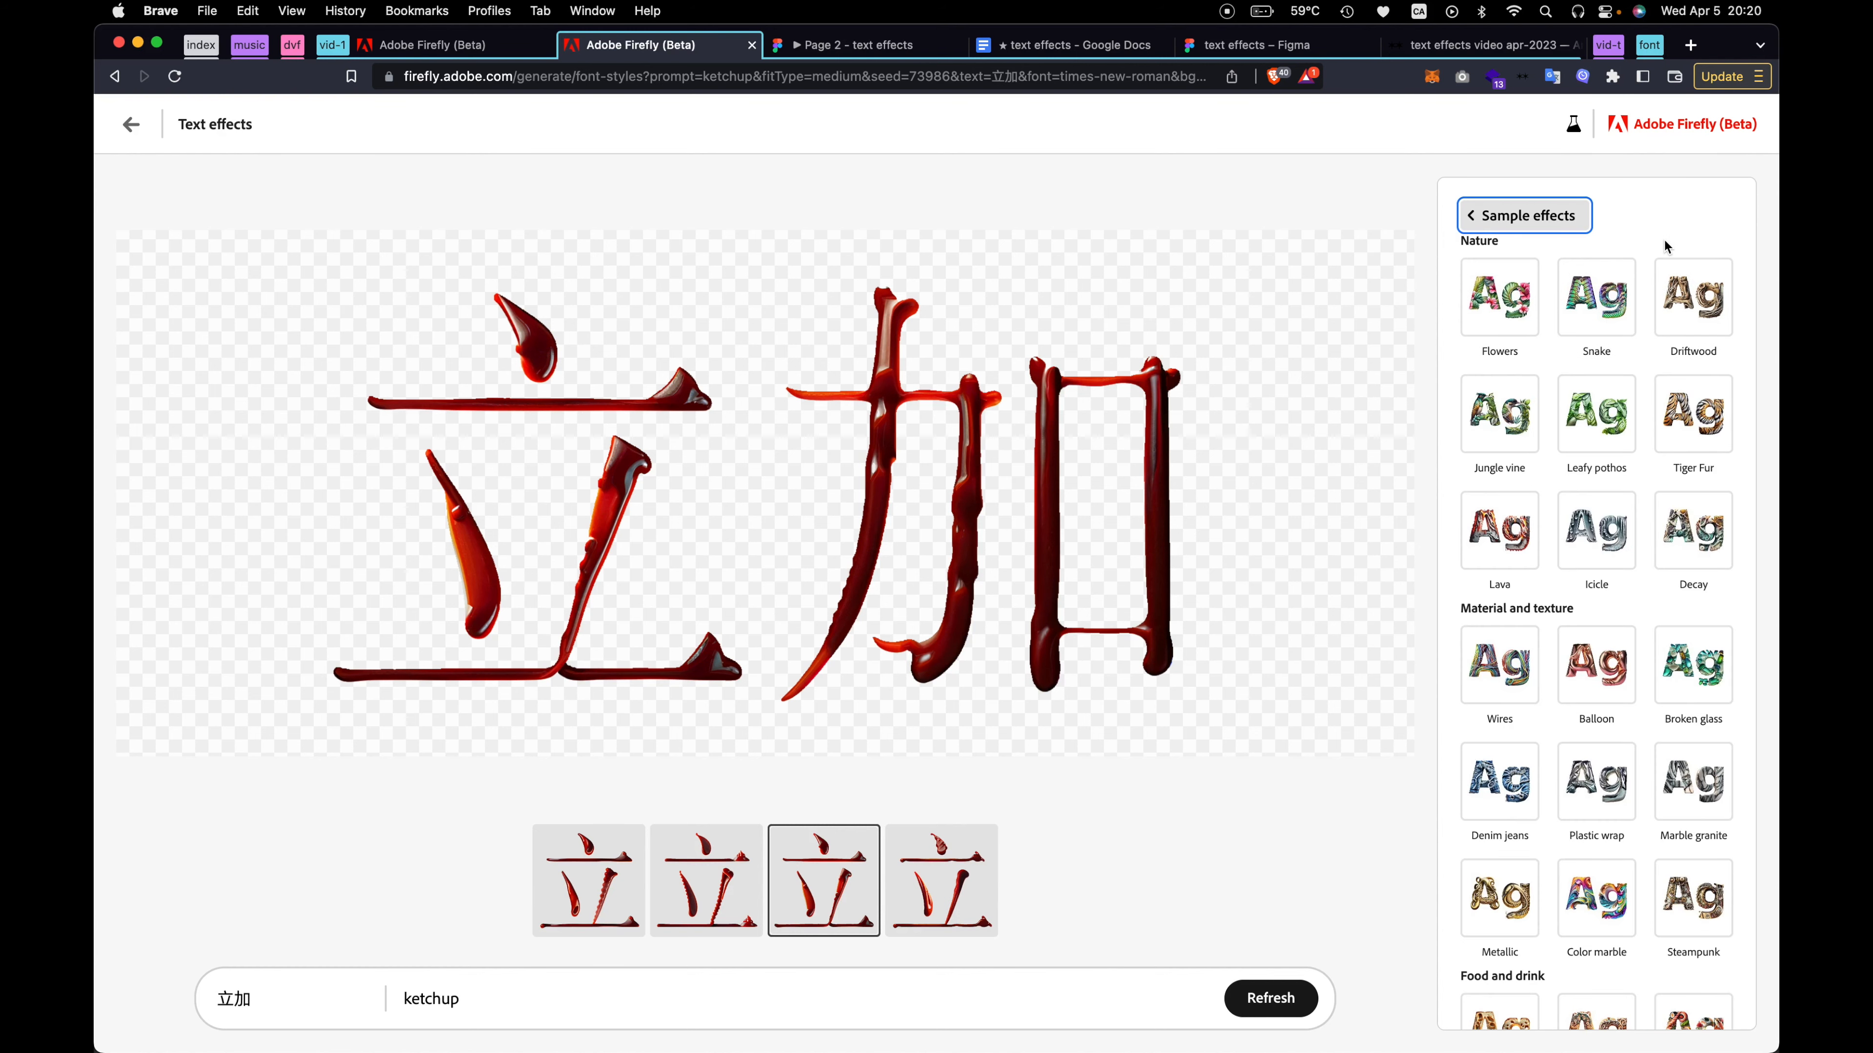
pyautogui.scroll(5, 1664, 244)
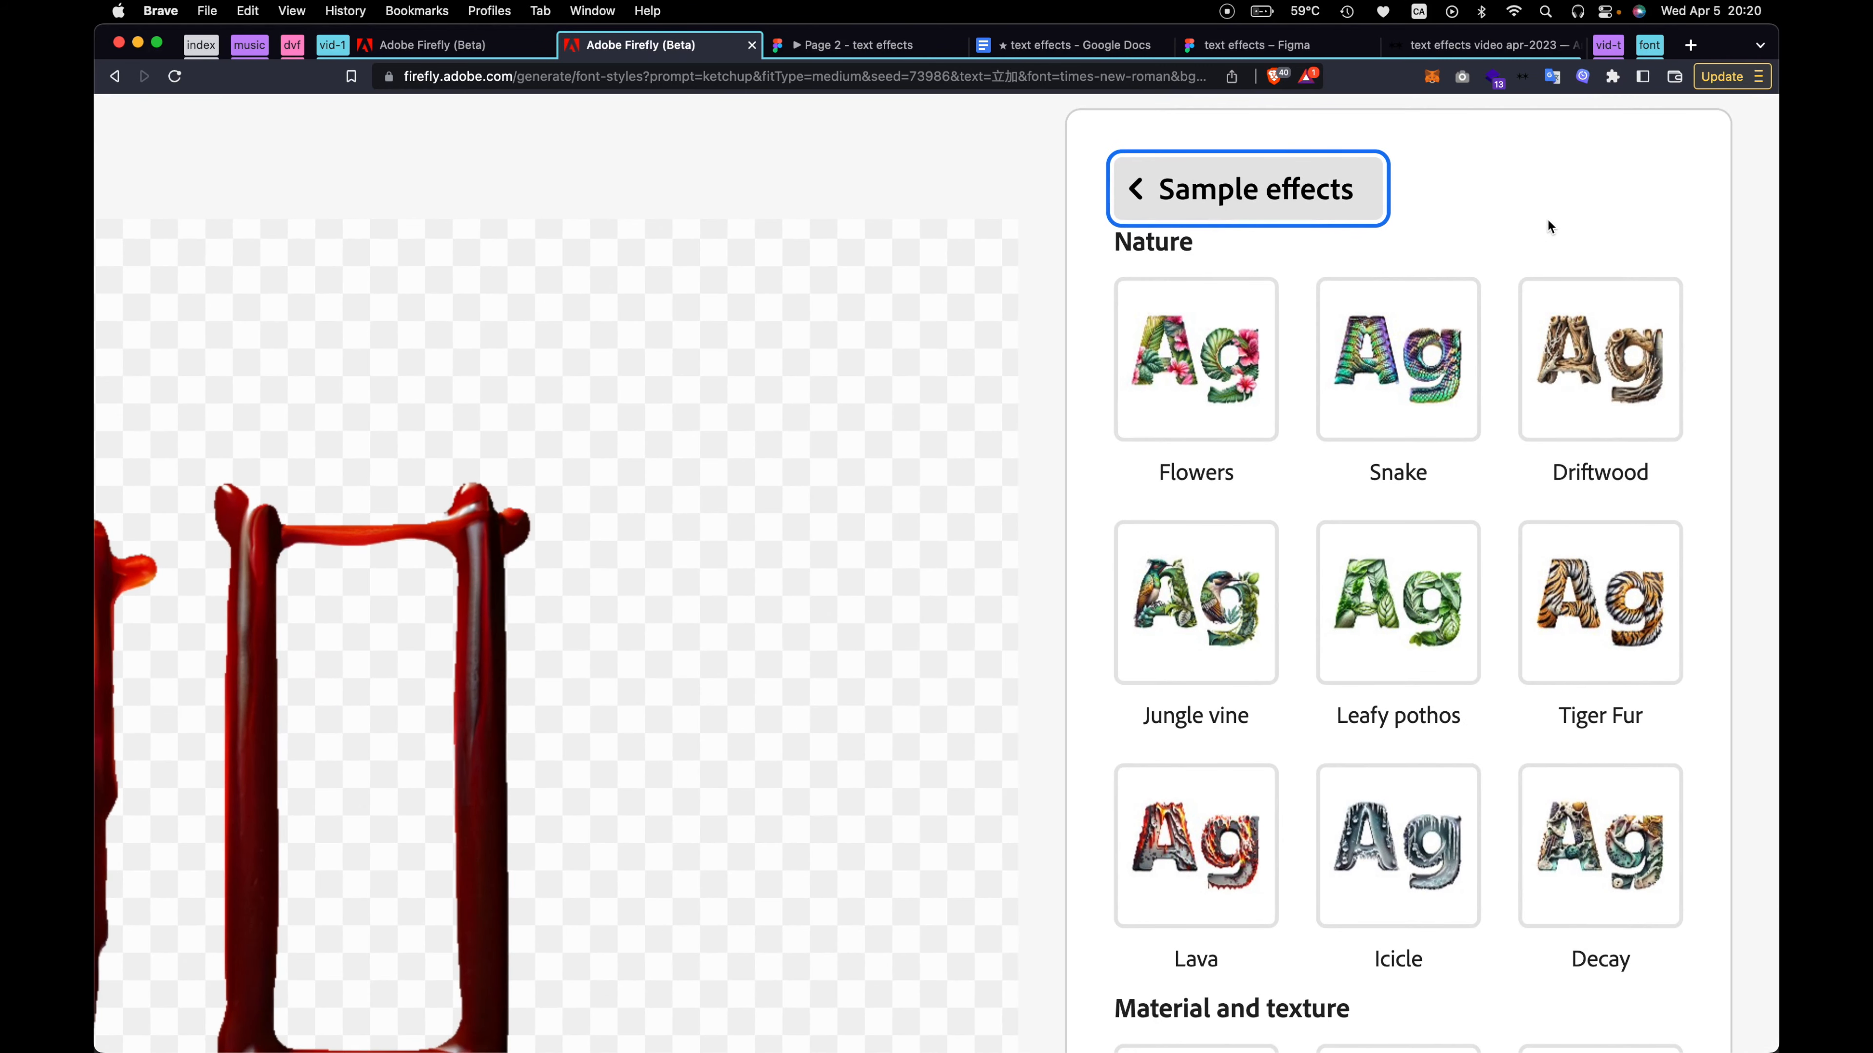
pyautogui.scroll(-3, 1541, 222)
pyautogui.scroll(-3, 1331, 442)
pyautogui.scroll(-3, 1338, 604)
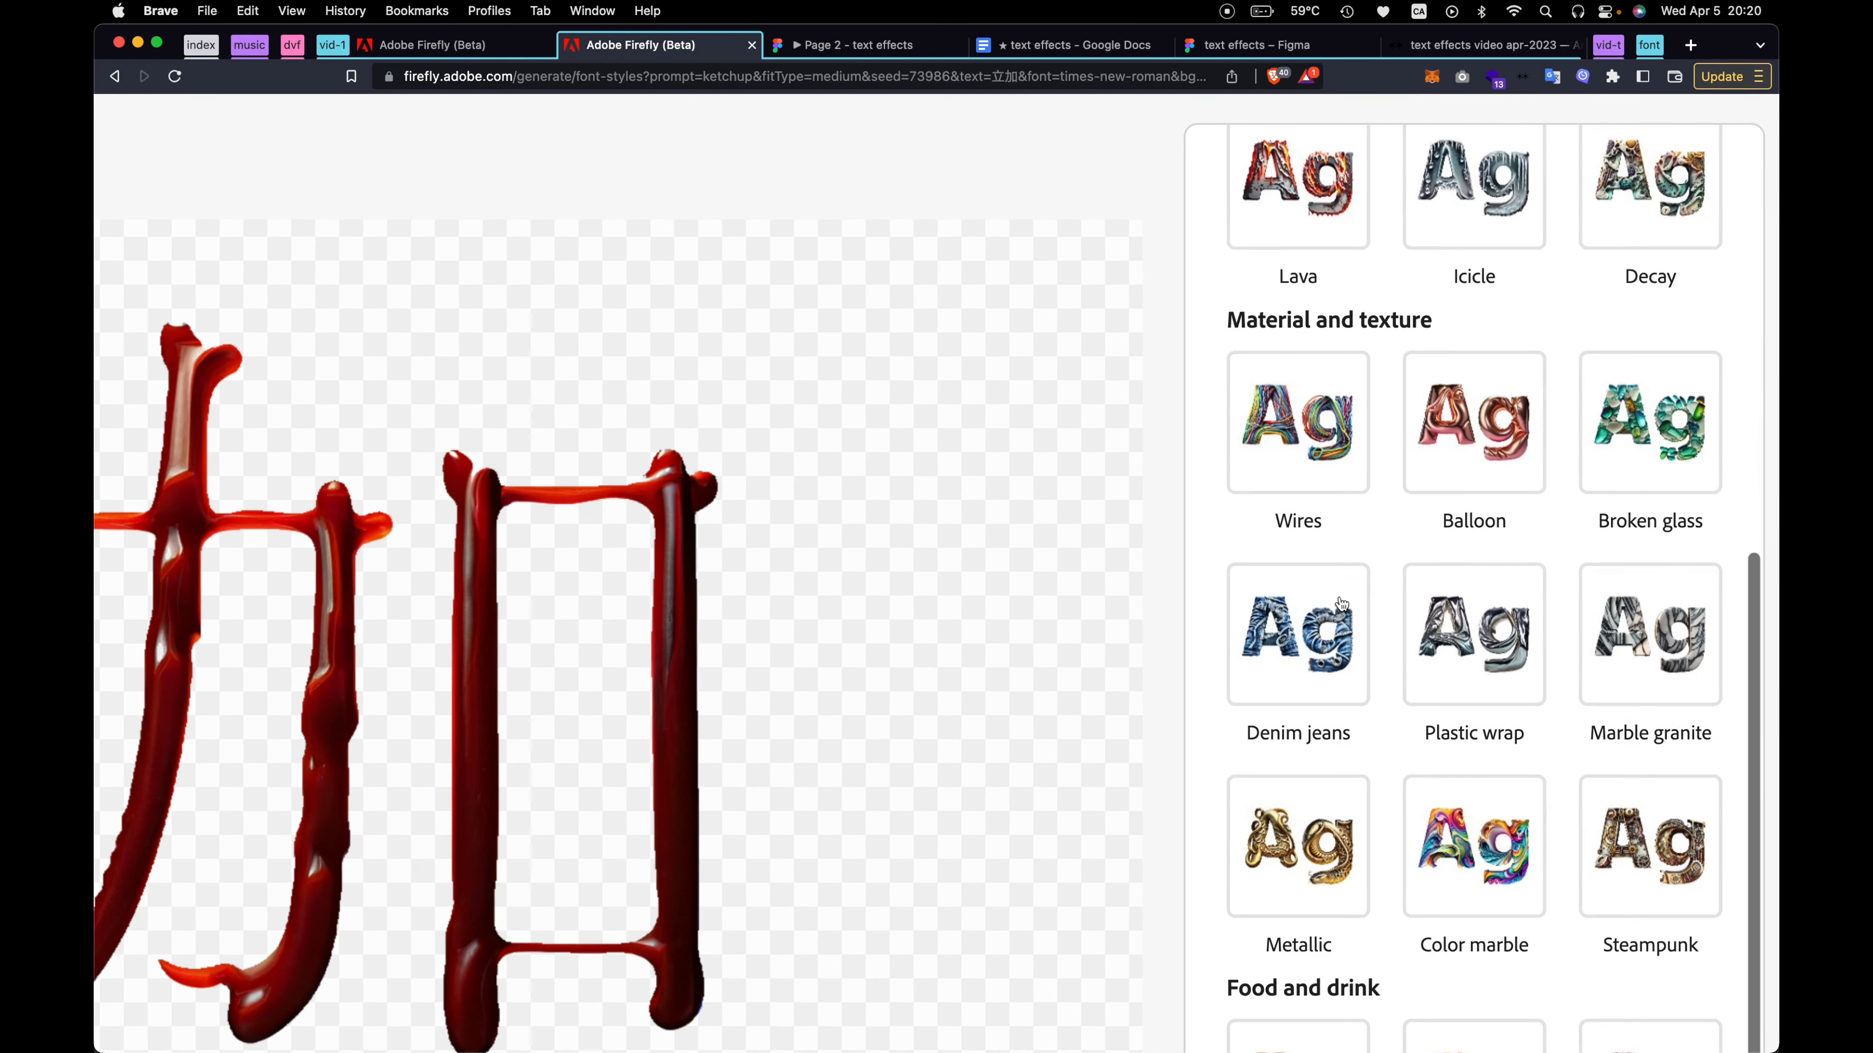
pyautogui.scroll(-3, 1340, 604)
pyautogui.scroll(-5, 1340, 605)
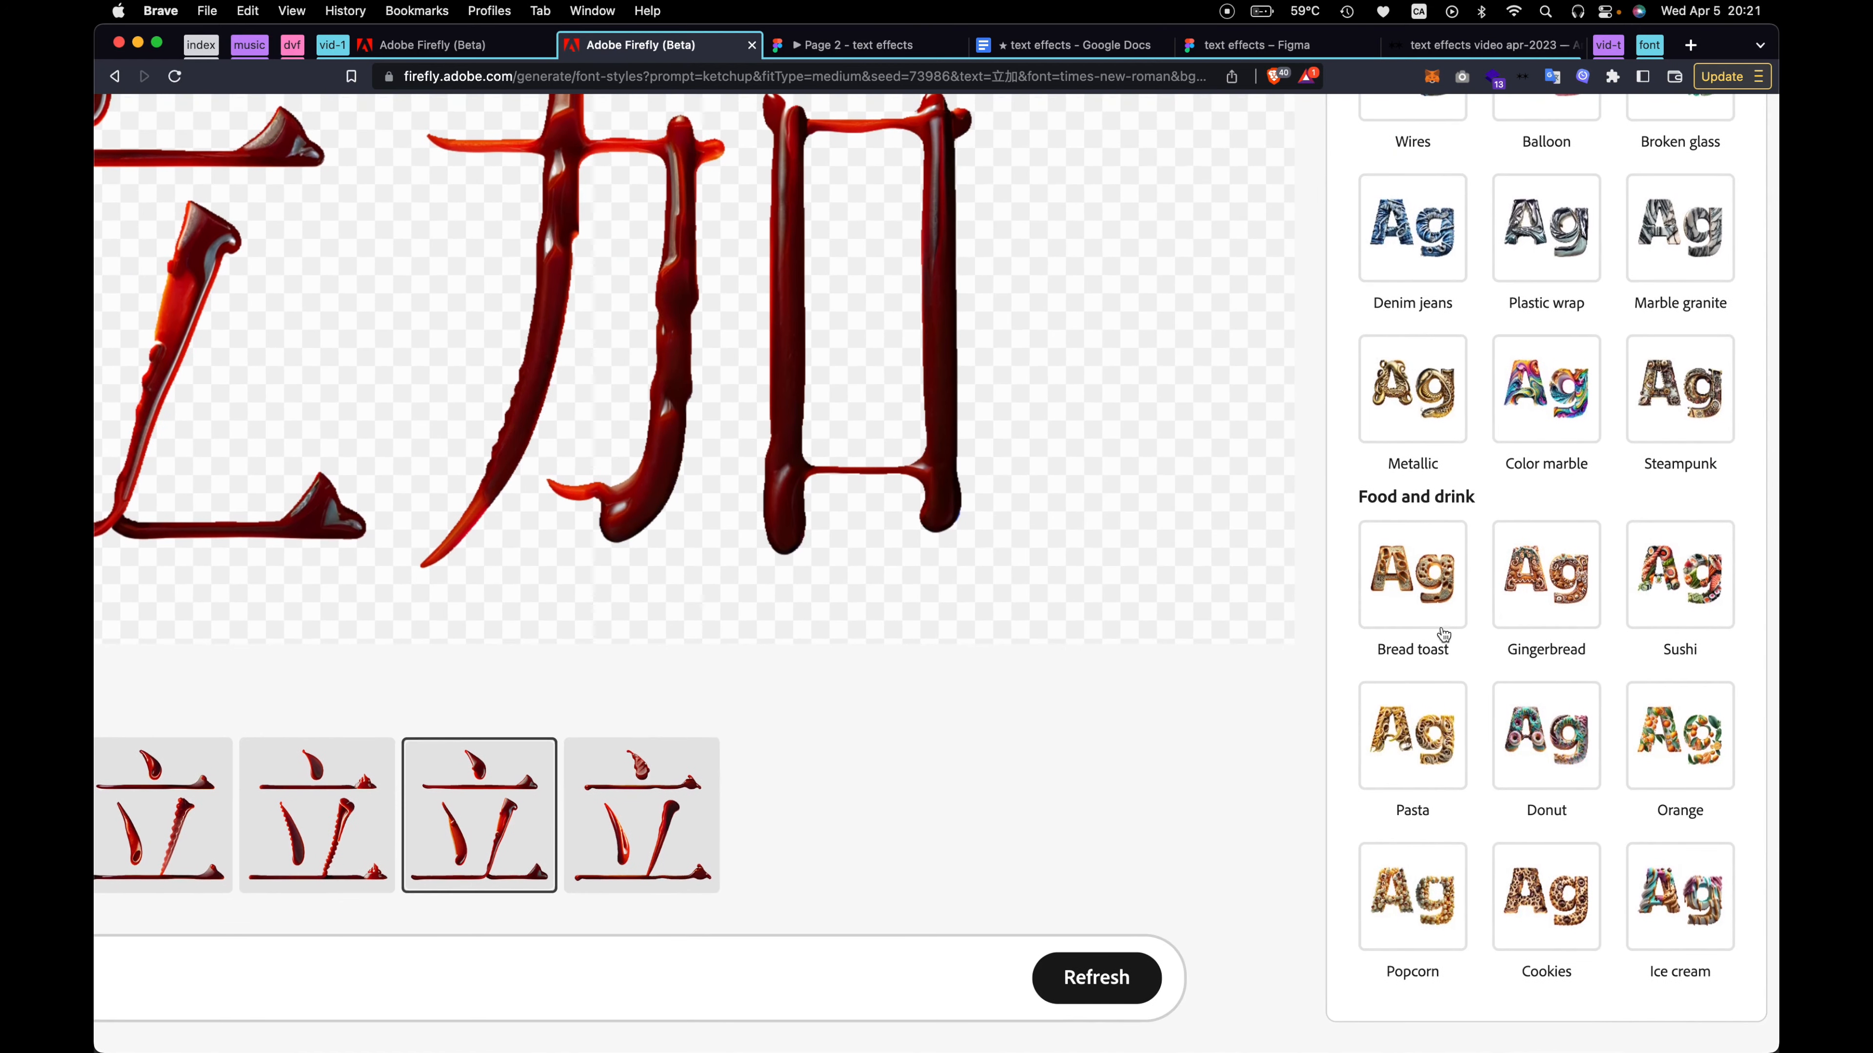
pyautogui.scroll(-5, 1390, 632)
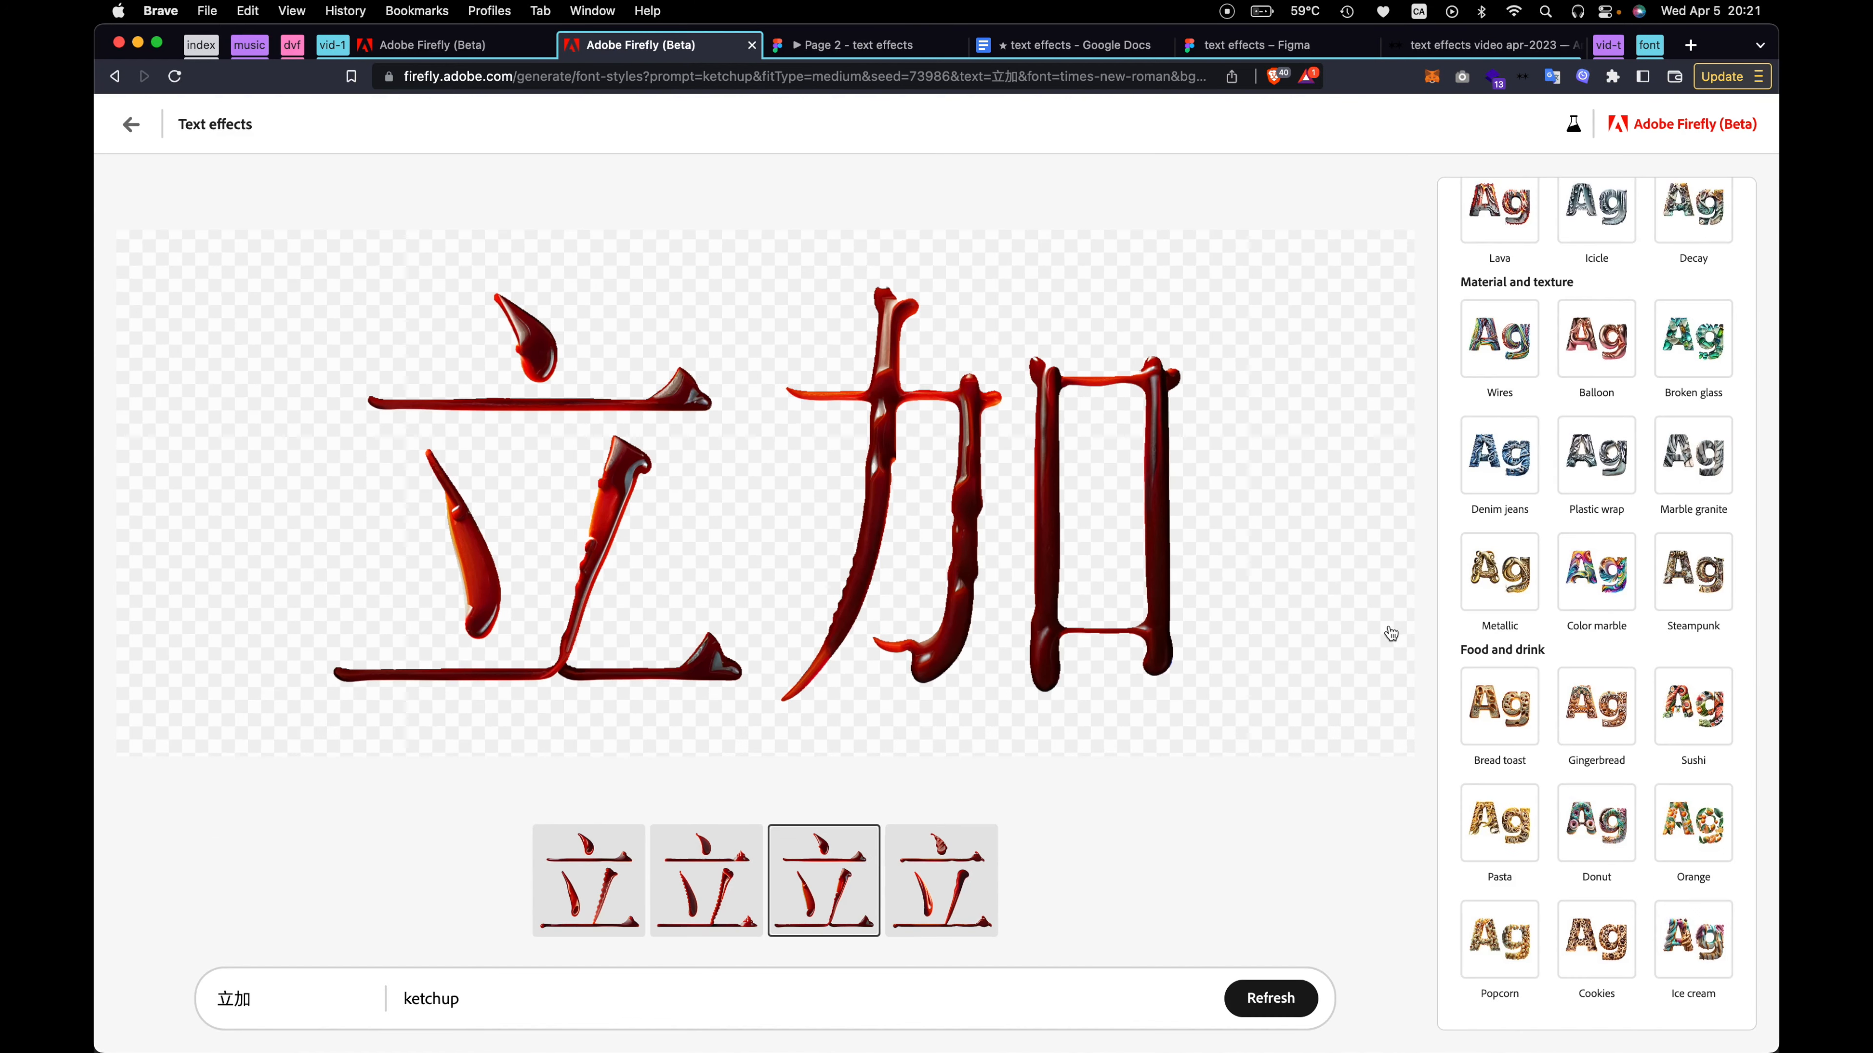
pyautogui.click(1608, 449)
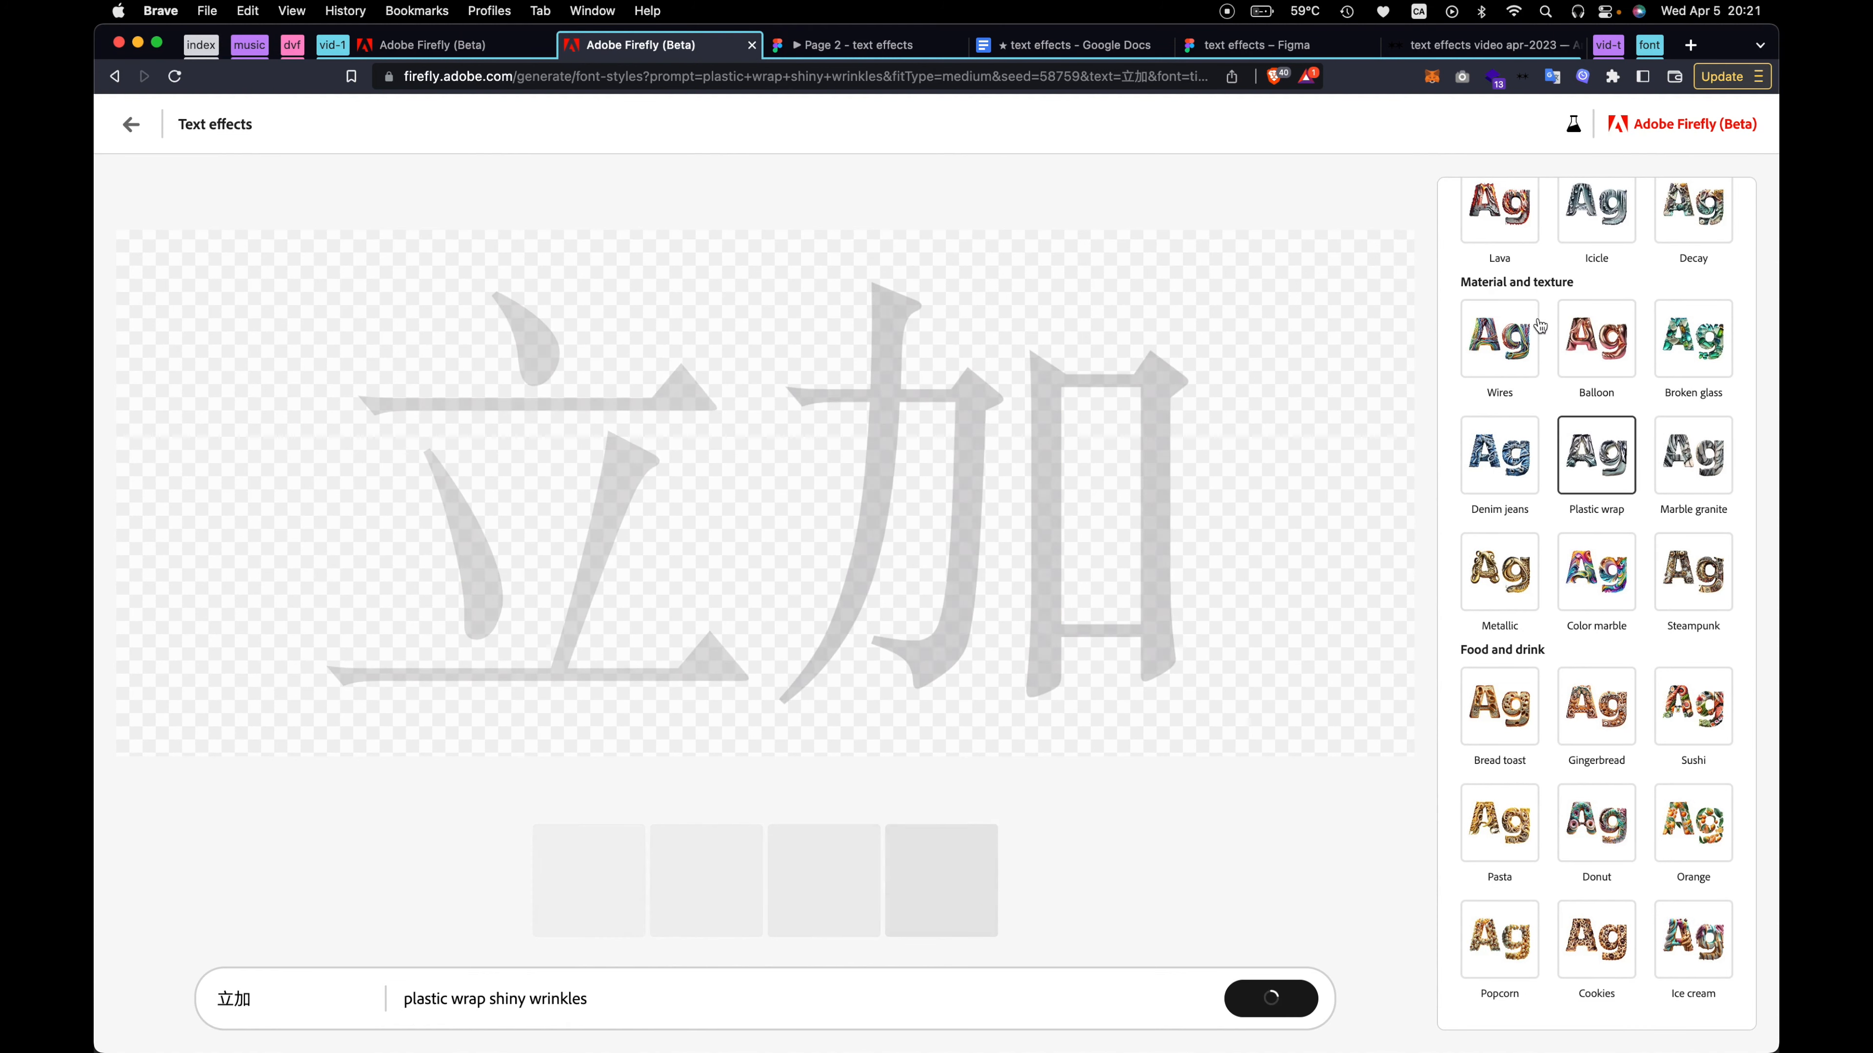
pyautogui.scroll(5, 1540, 325)
pyautogui.scroll(-3, 1561, 586)
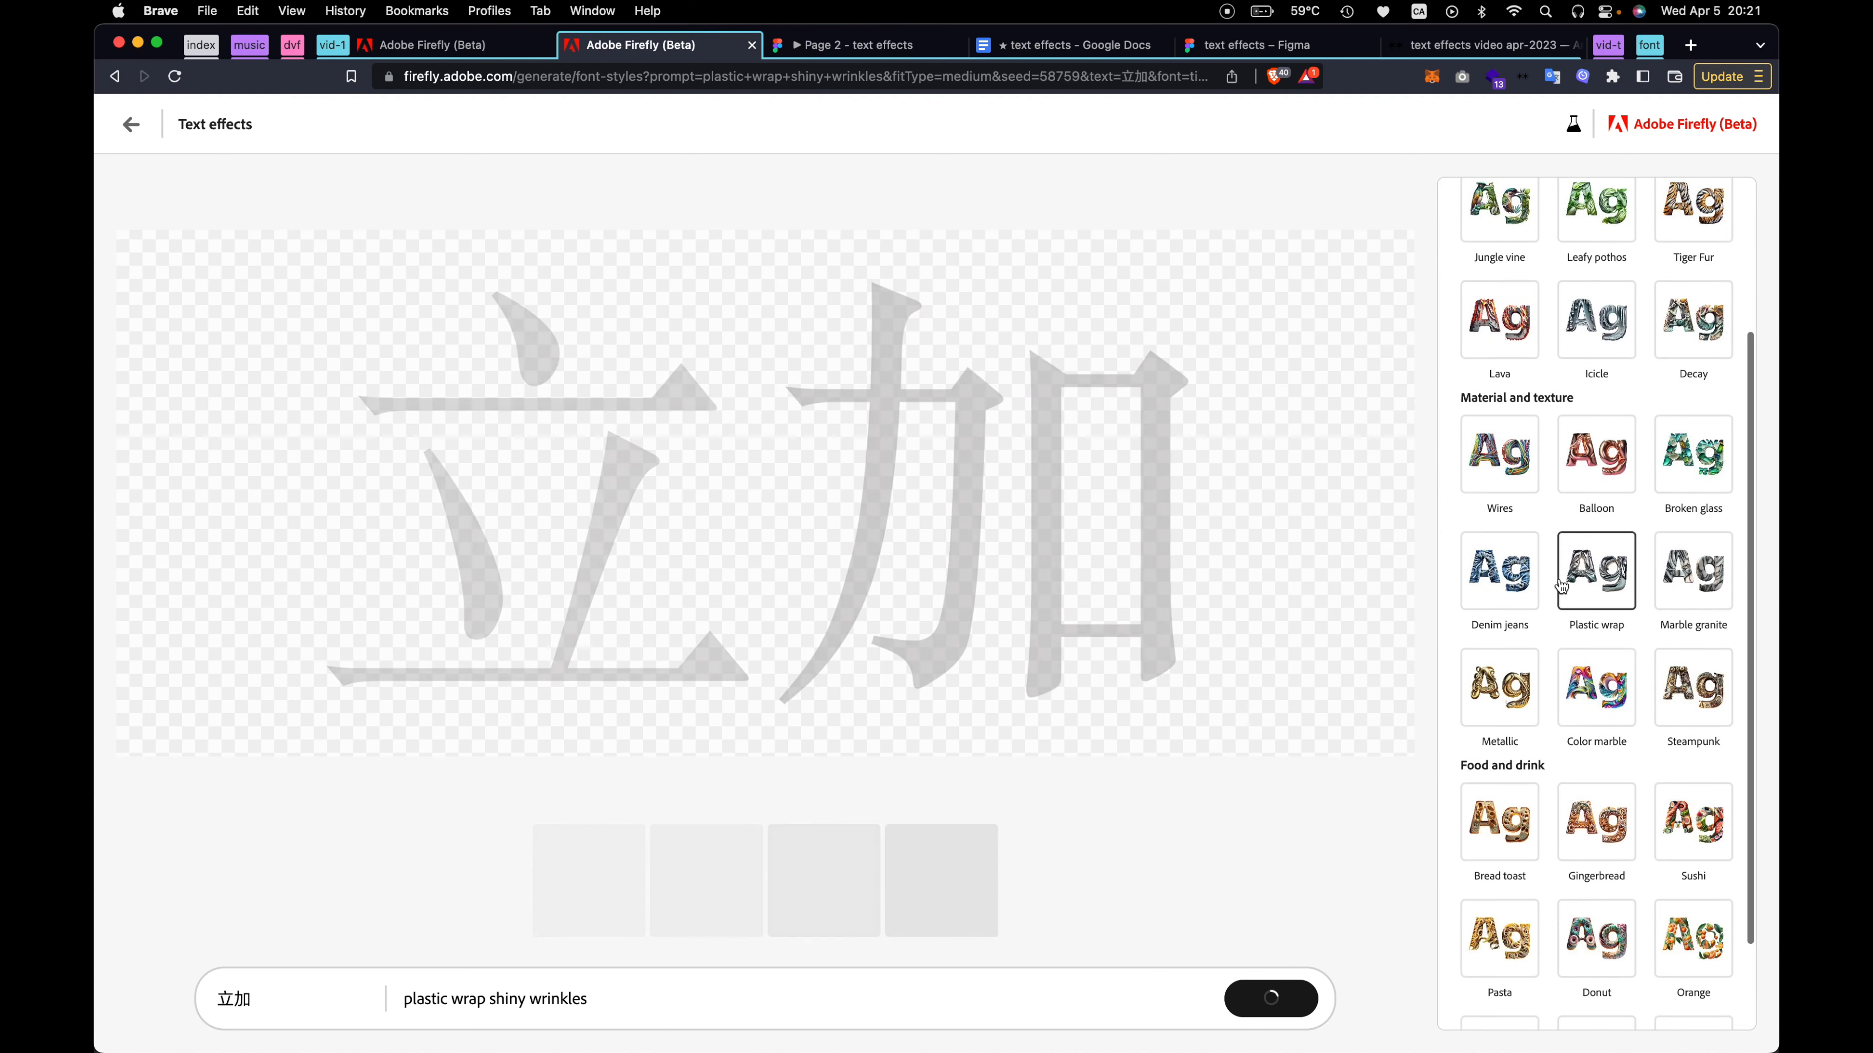
pyautogui.scroll(5, 1483, 236)
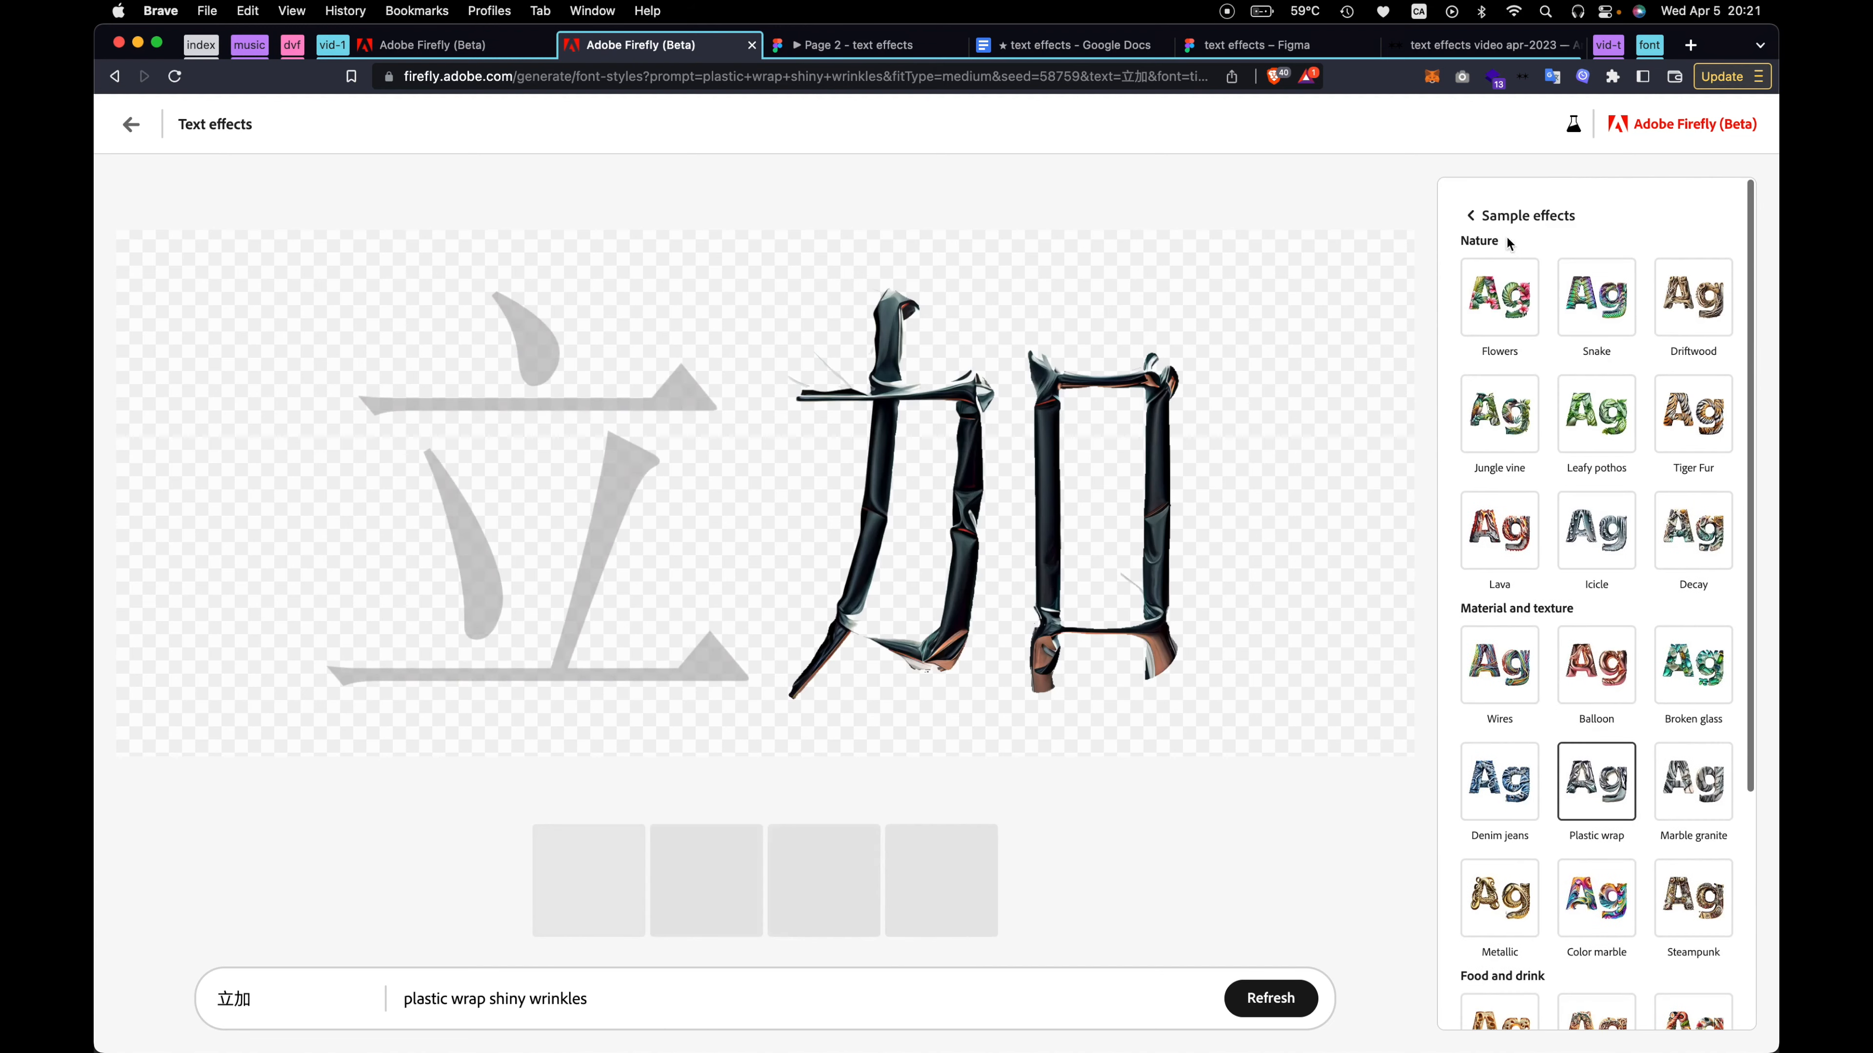
pyautogui.click(1478, 218)
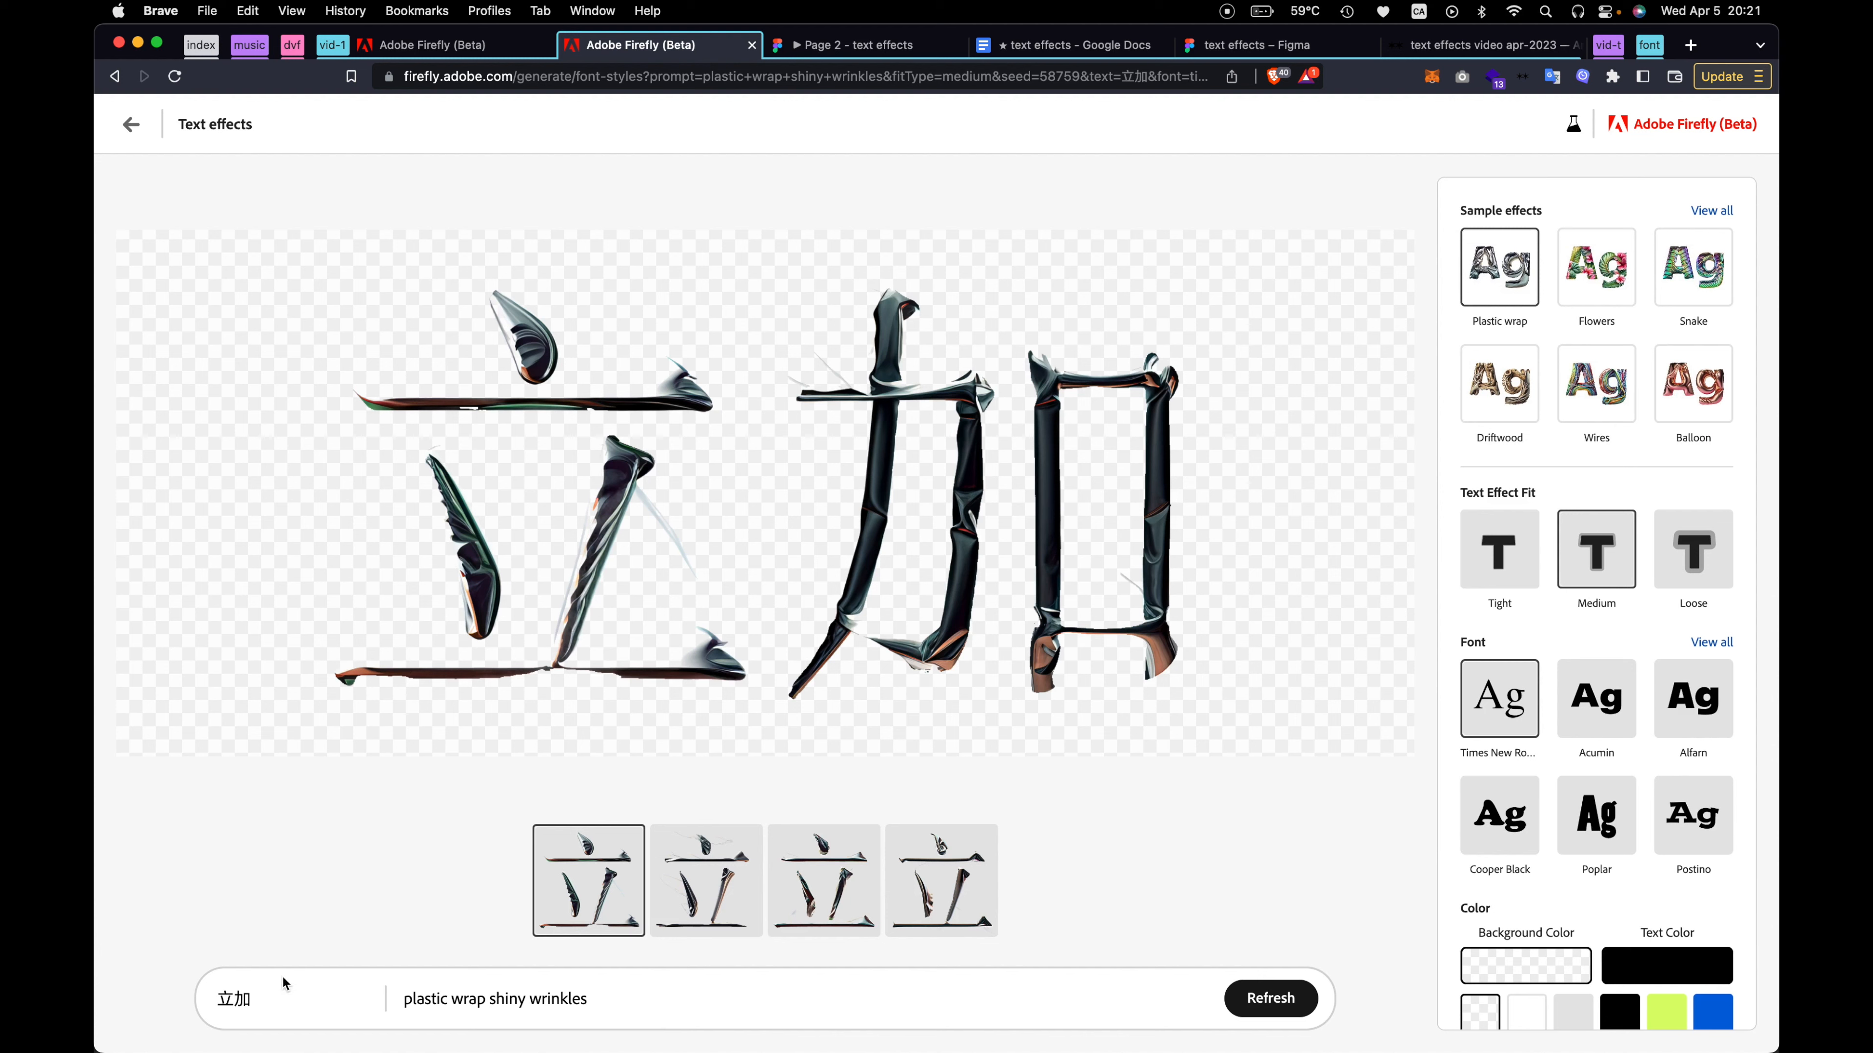
# Append li jia to the Chinese lettering, then trim the text to 加 jia
pyautogui.write('li jia')
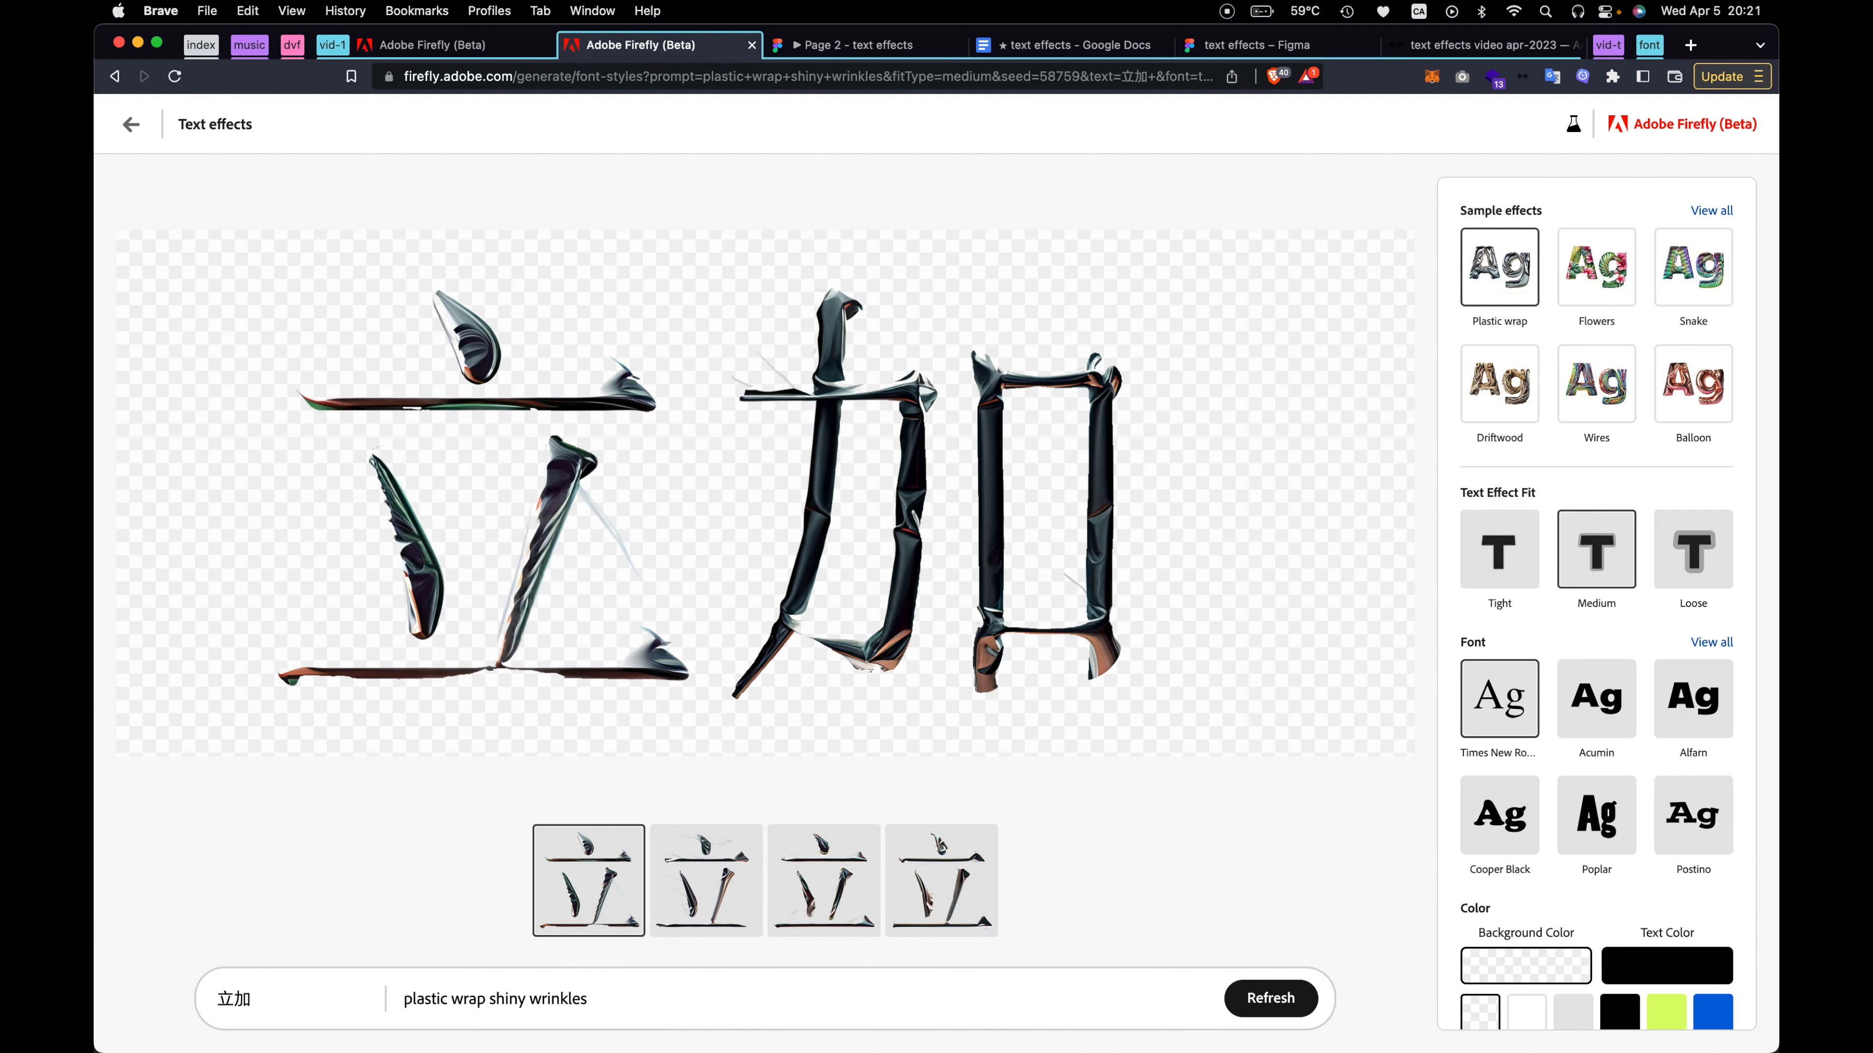
pyautogui.press('BackSpace')
pyautogui.press('BackSpace')
pyautogui.press('BackSpace')
pyautogui.press('BackSpace')
pyautogui.press('BackSpace')
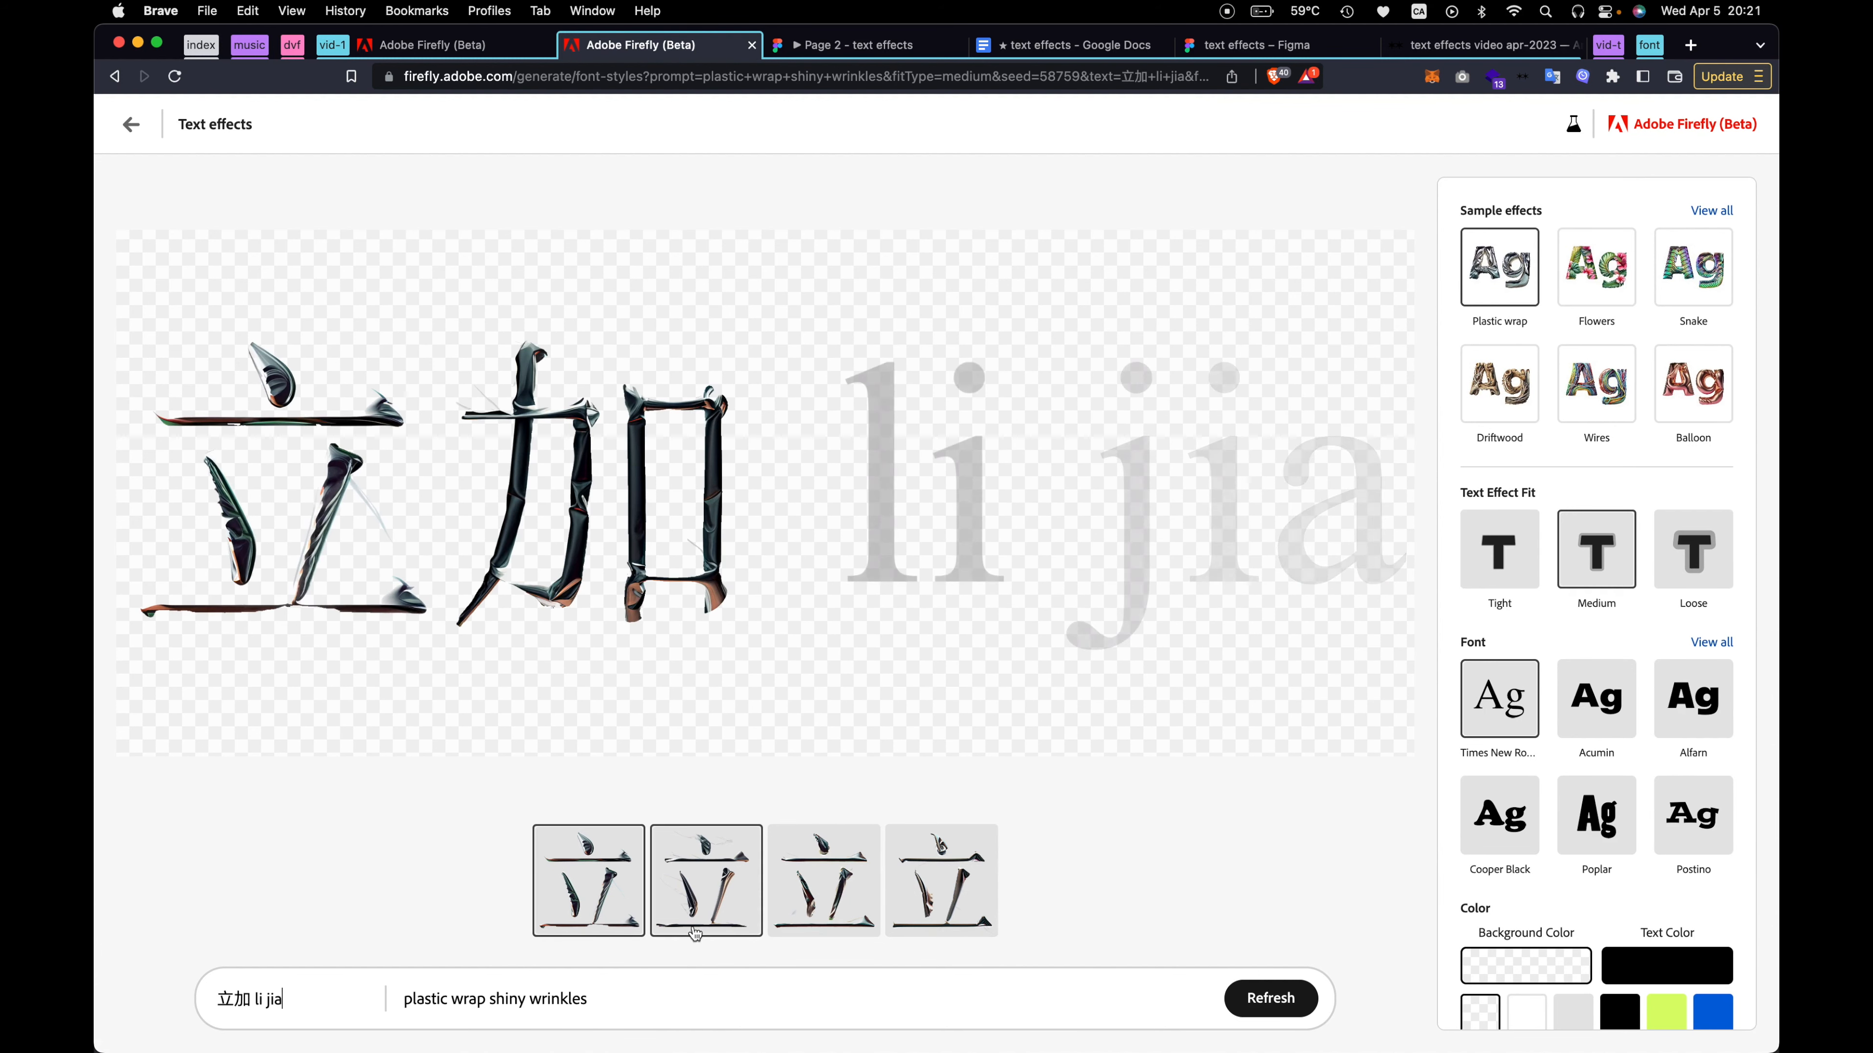
pyautogui.write('j')
pyautogui.press('BackSpace')
pyautogui.press('BackSpace')
pyautogui.write('jia')
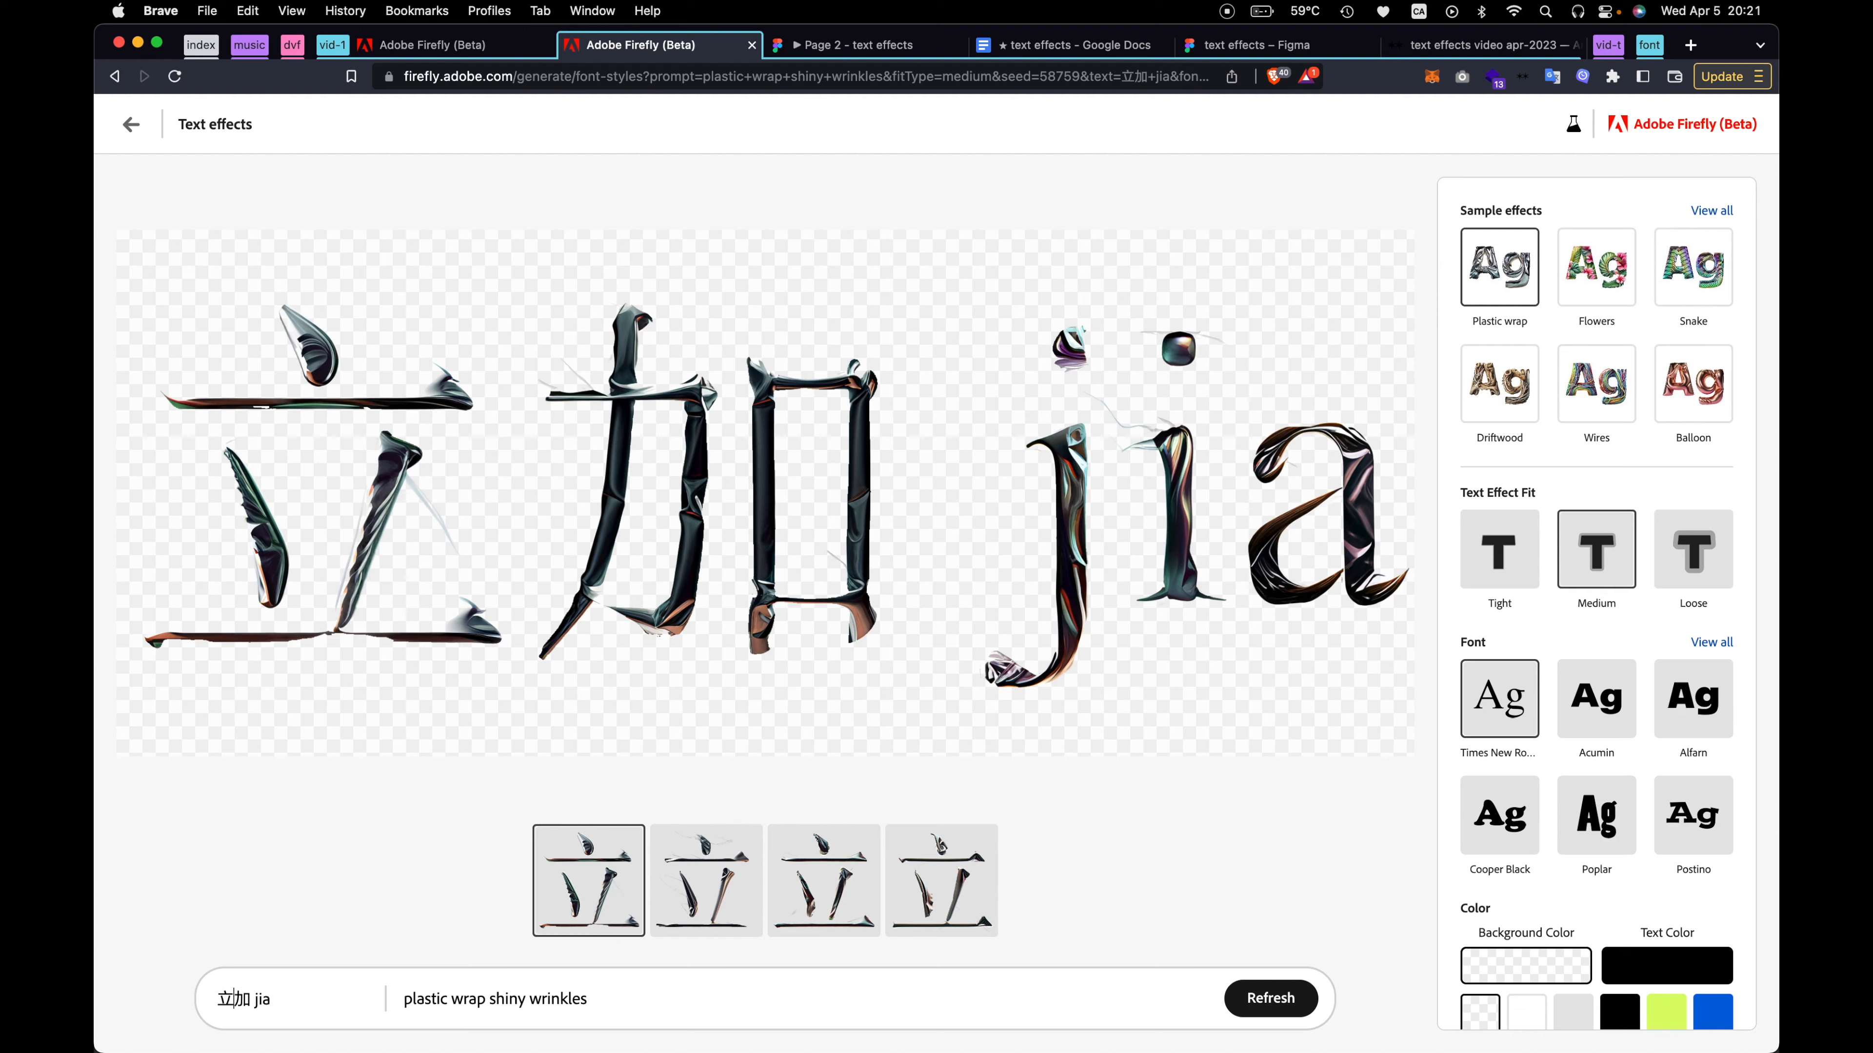
pyautogui.press('BackSpace')
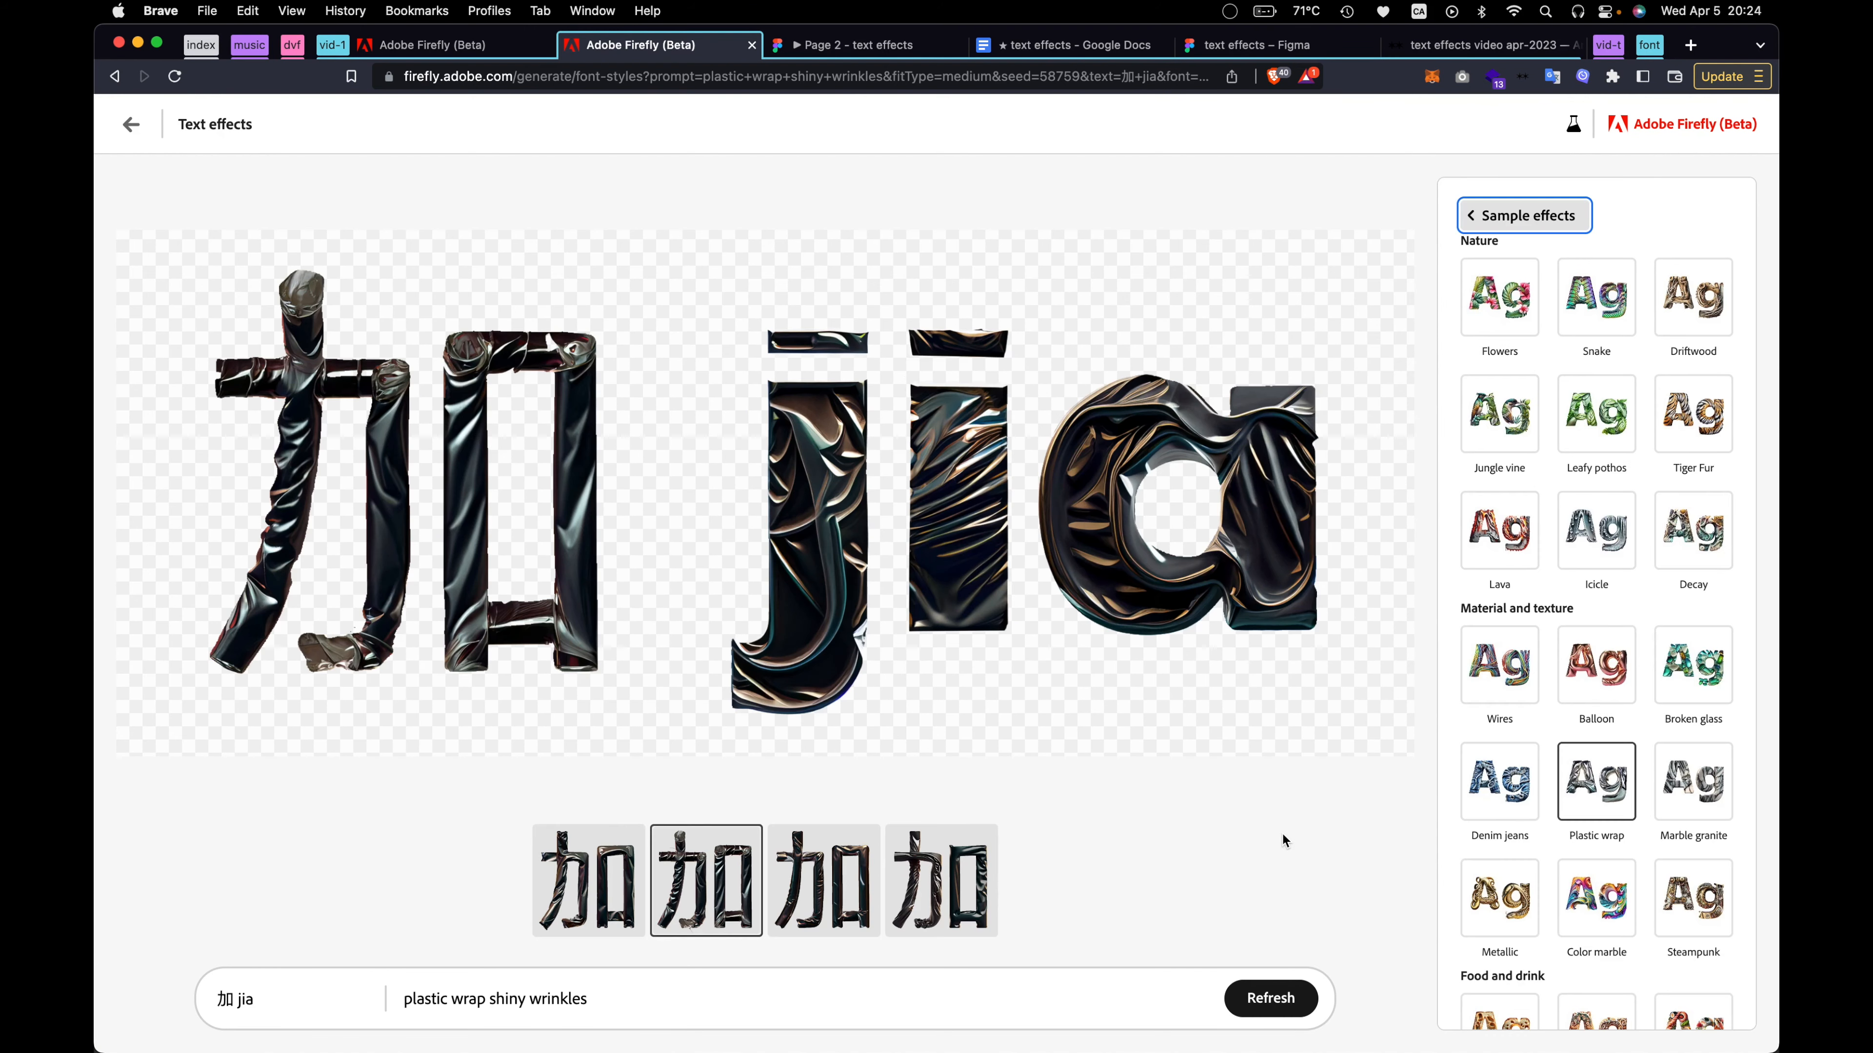
# Apply the Sushi sample effect from the food and drink group to the 加 jia lettering
pyautogui.scroll(-3, 1602, 726)
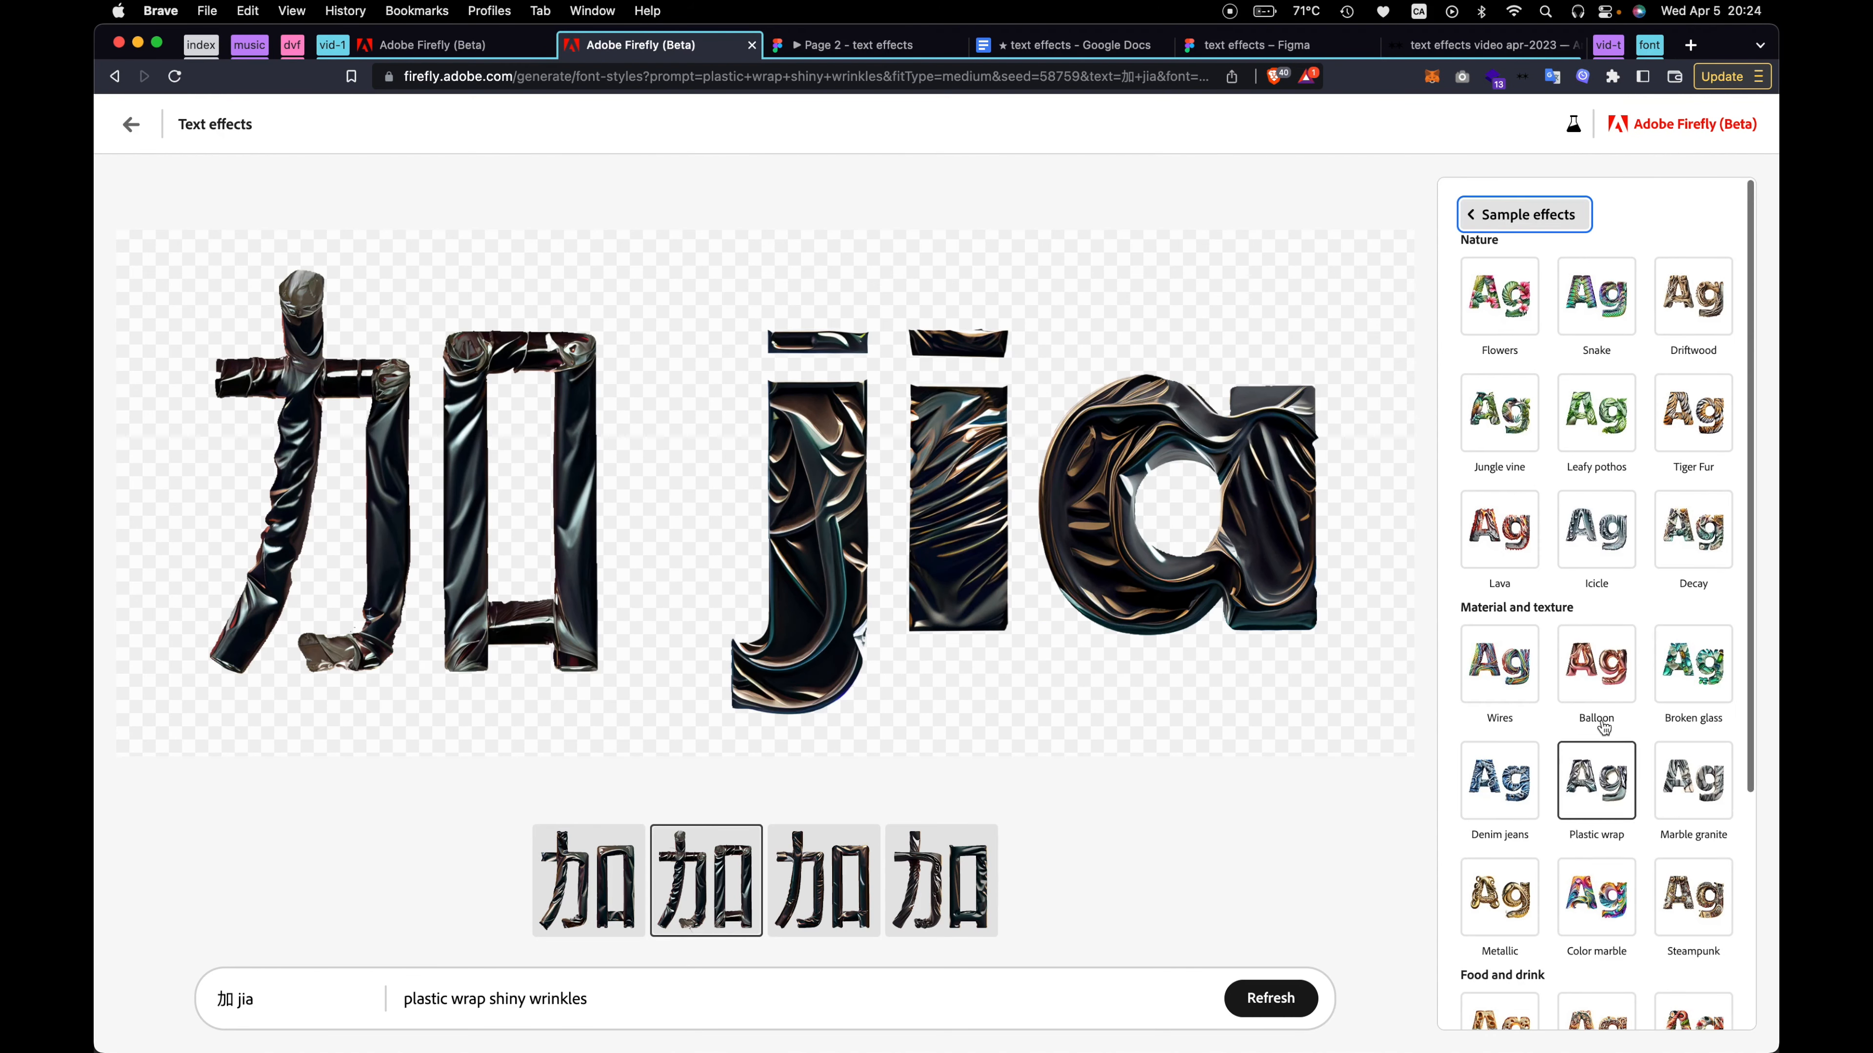
pyautogui.scroll(-2, 1601, 727)
pyautogui.click(1693, 731)
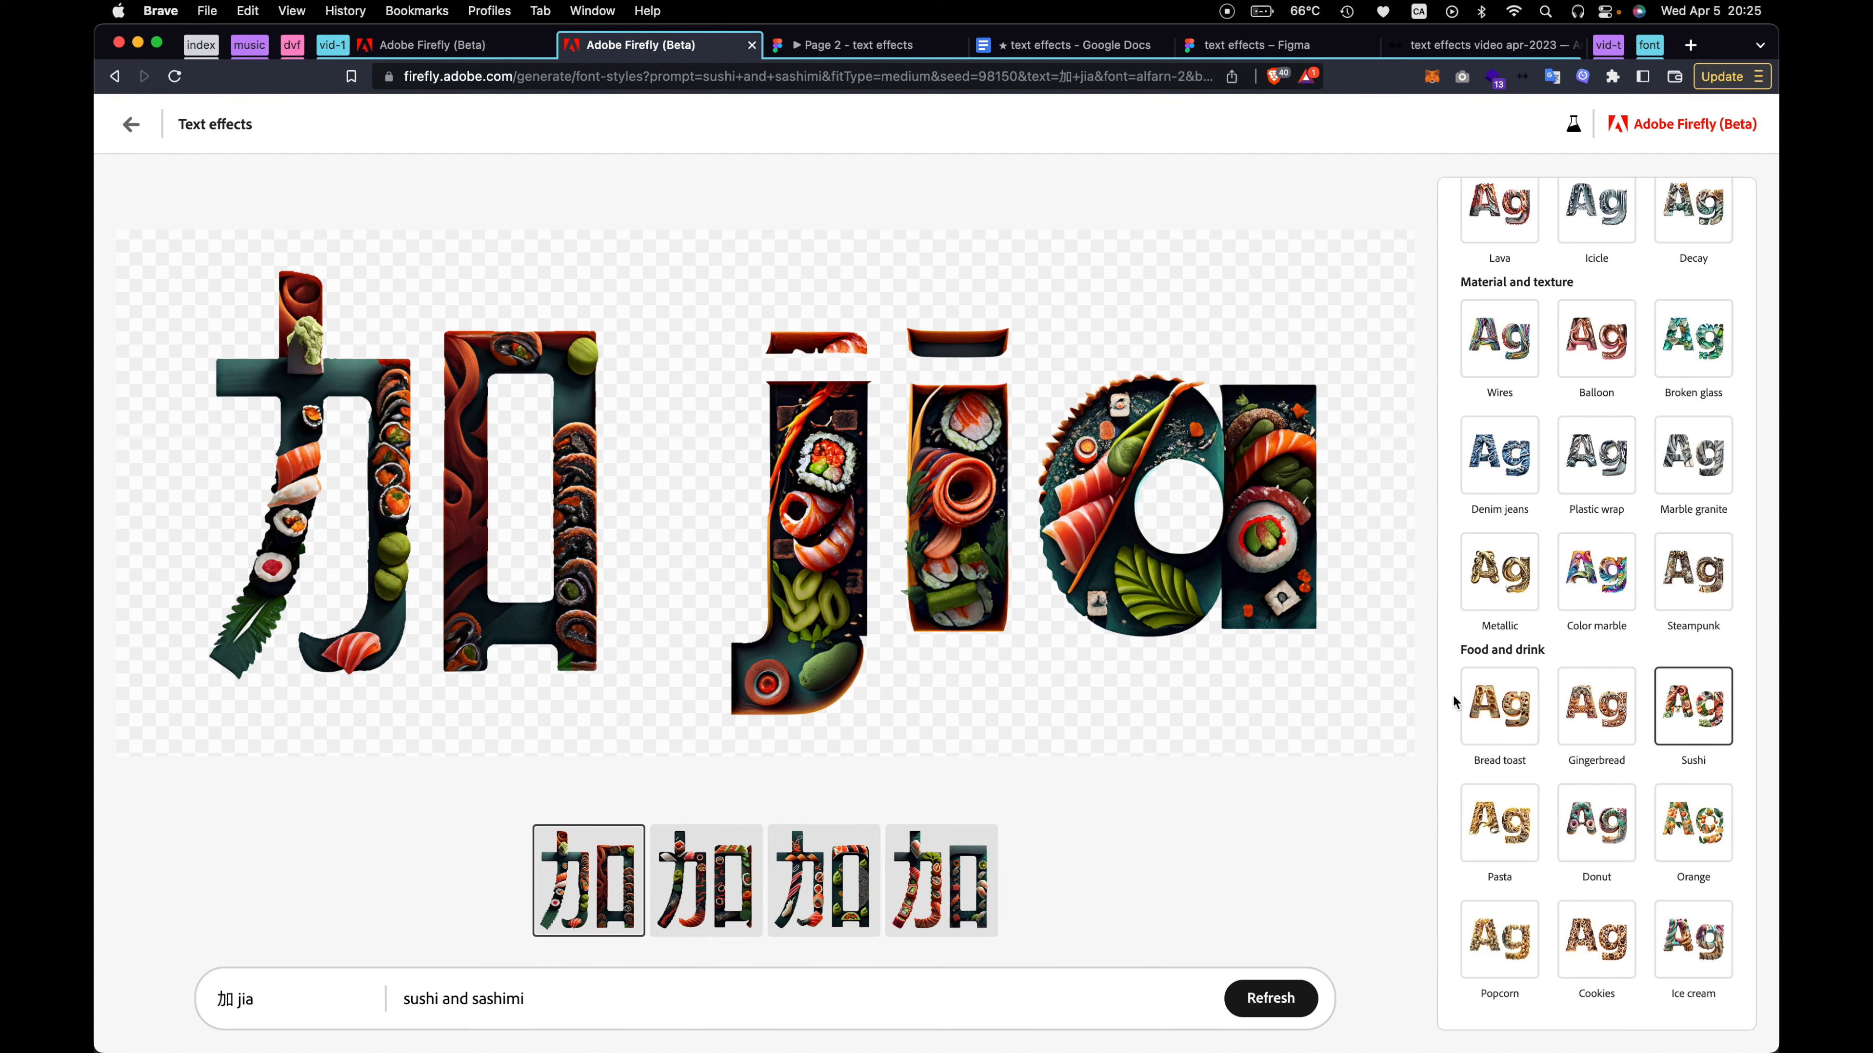
# Apply the Bread toast sample effect from the food and drink group to the 加 jia lettering
pyautogui.scroll(5, 1579, 744)
pyautogui.click(1329, 670)
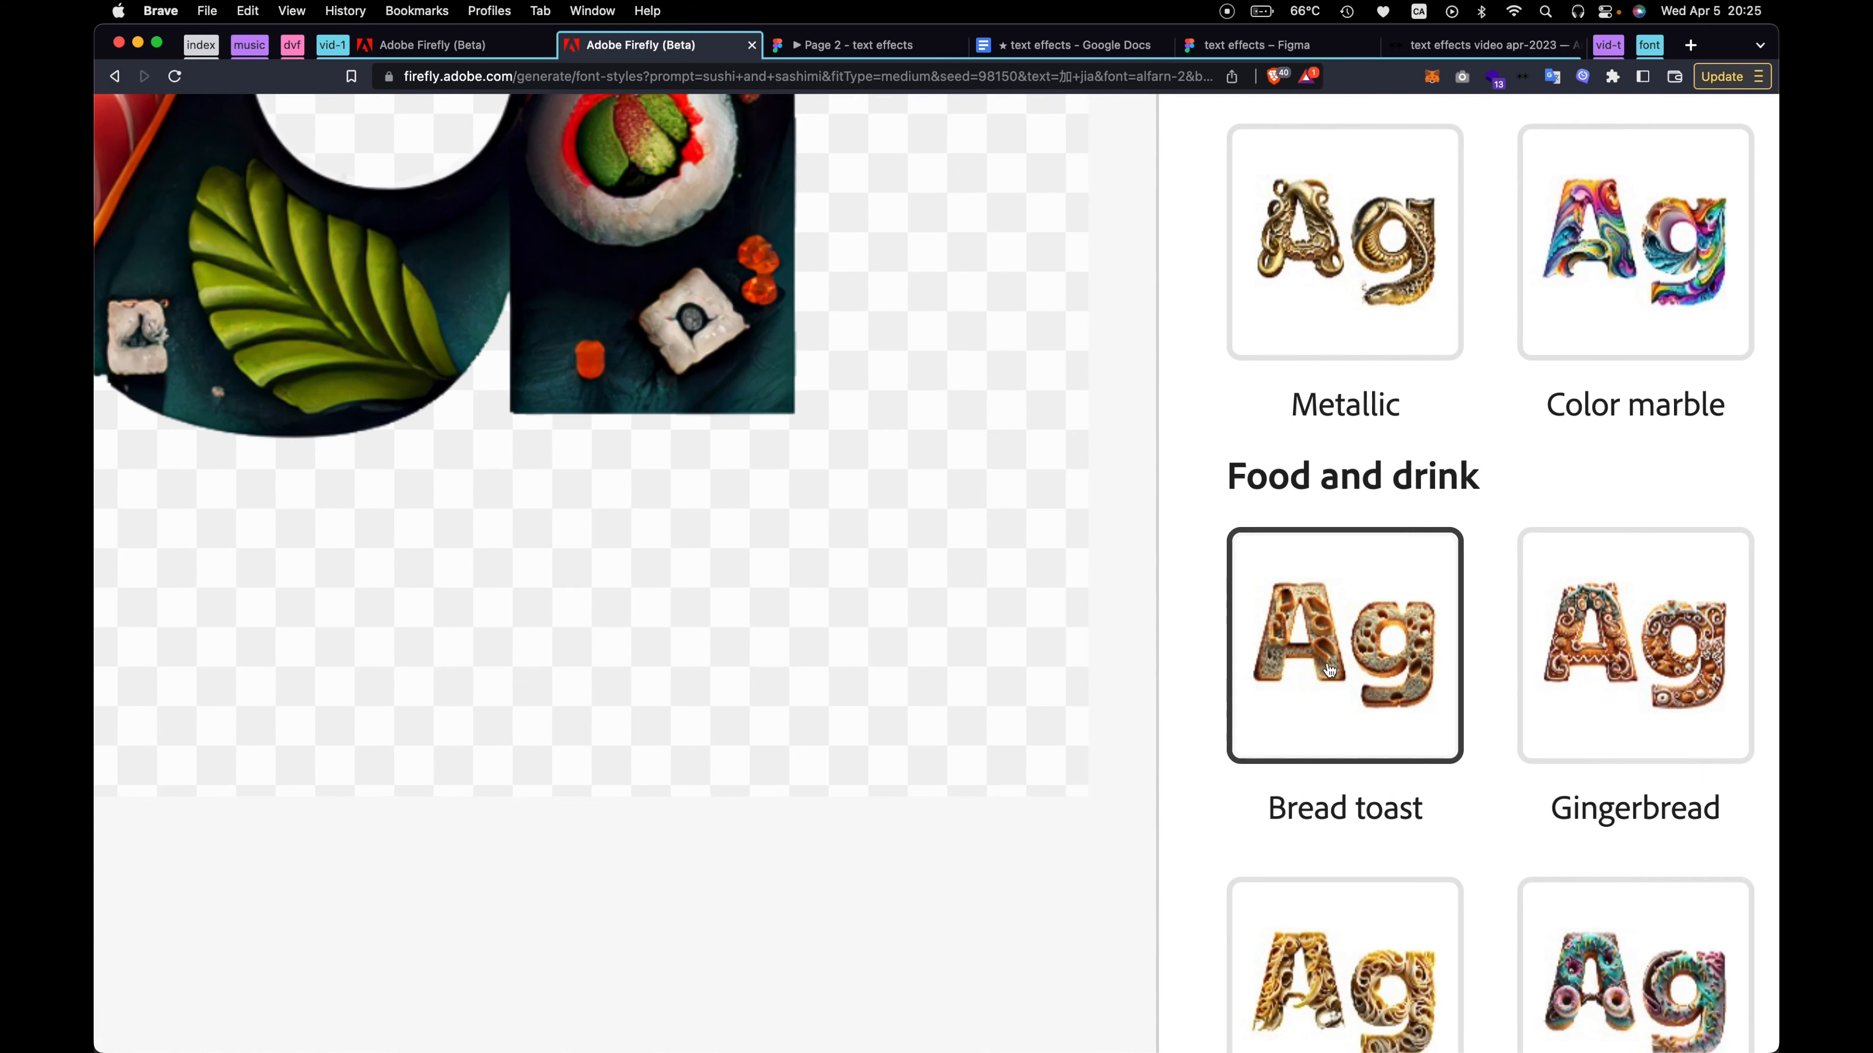
pyautogui.scroll(-5, 1330, 670)
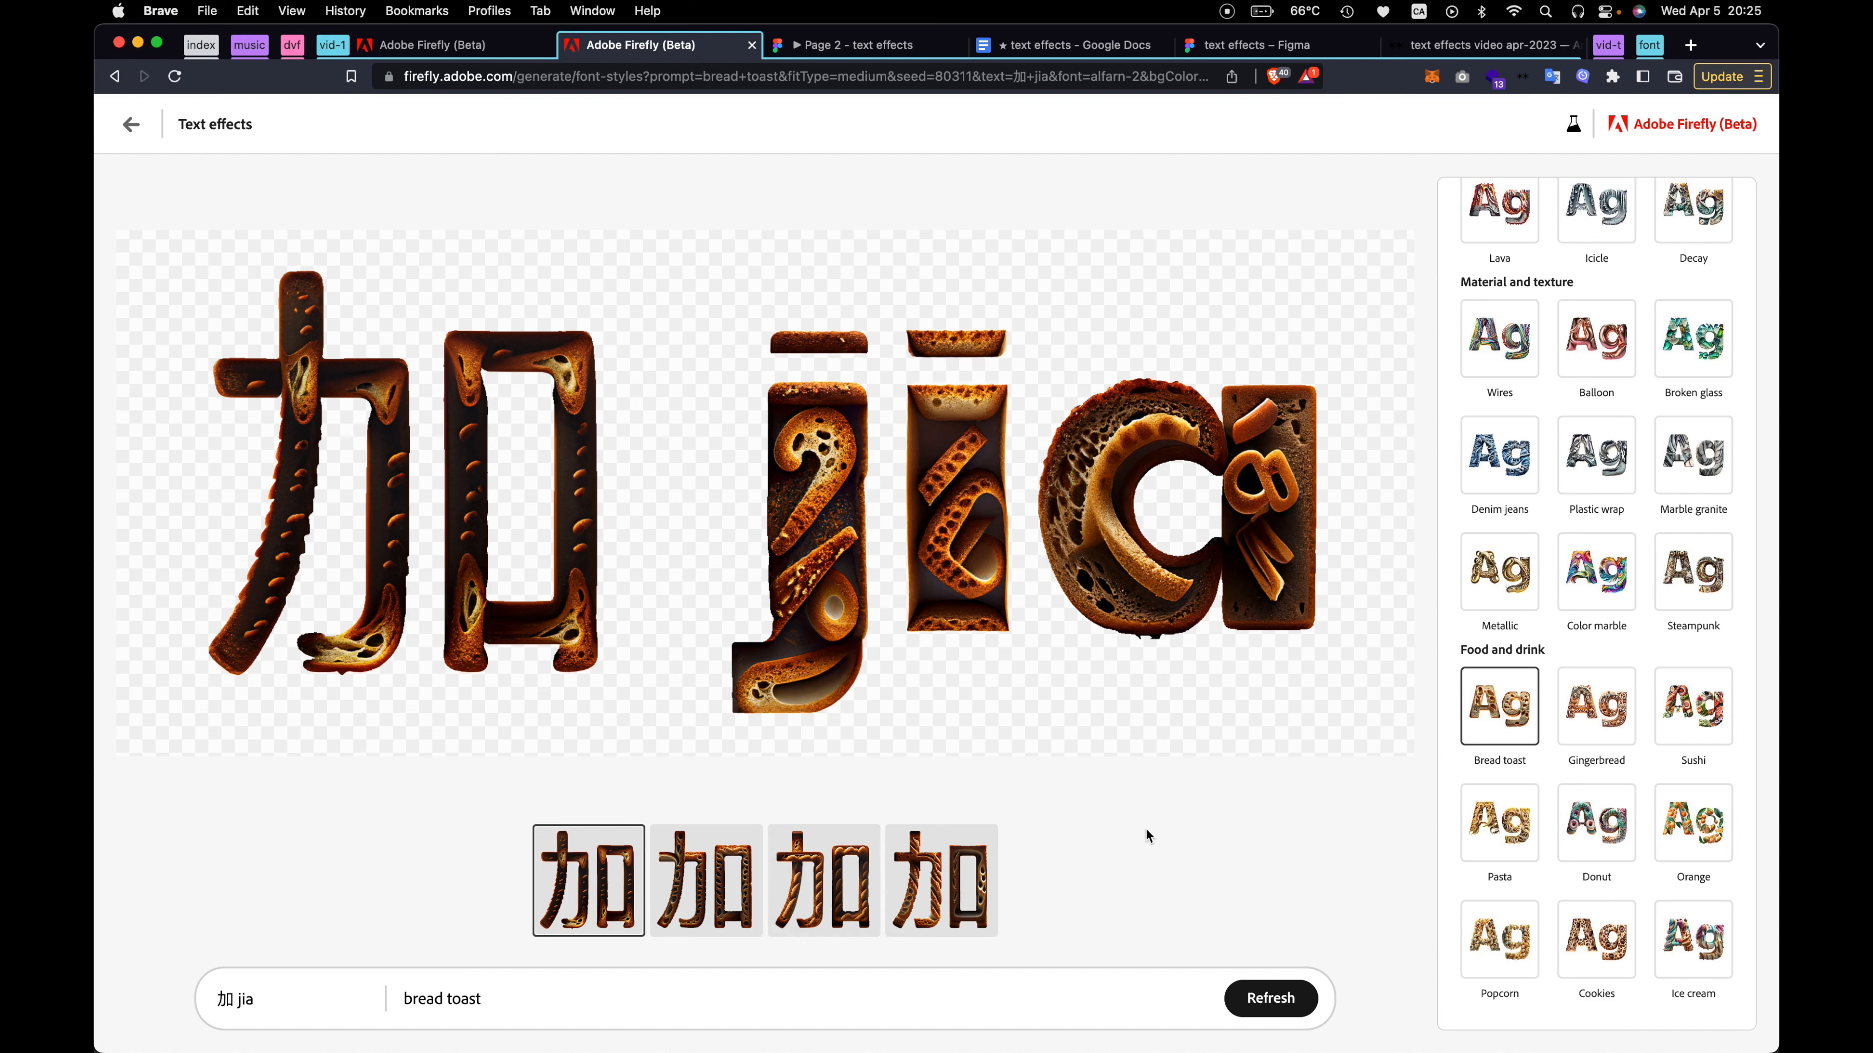
# Apply the Pasta sample effect to the 加 jia lettering and inspect the generated letters up close
pyautogui.click(1497, 826)
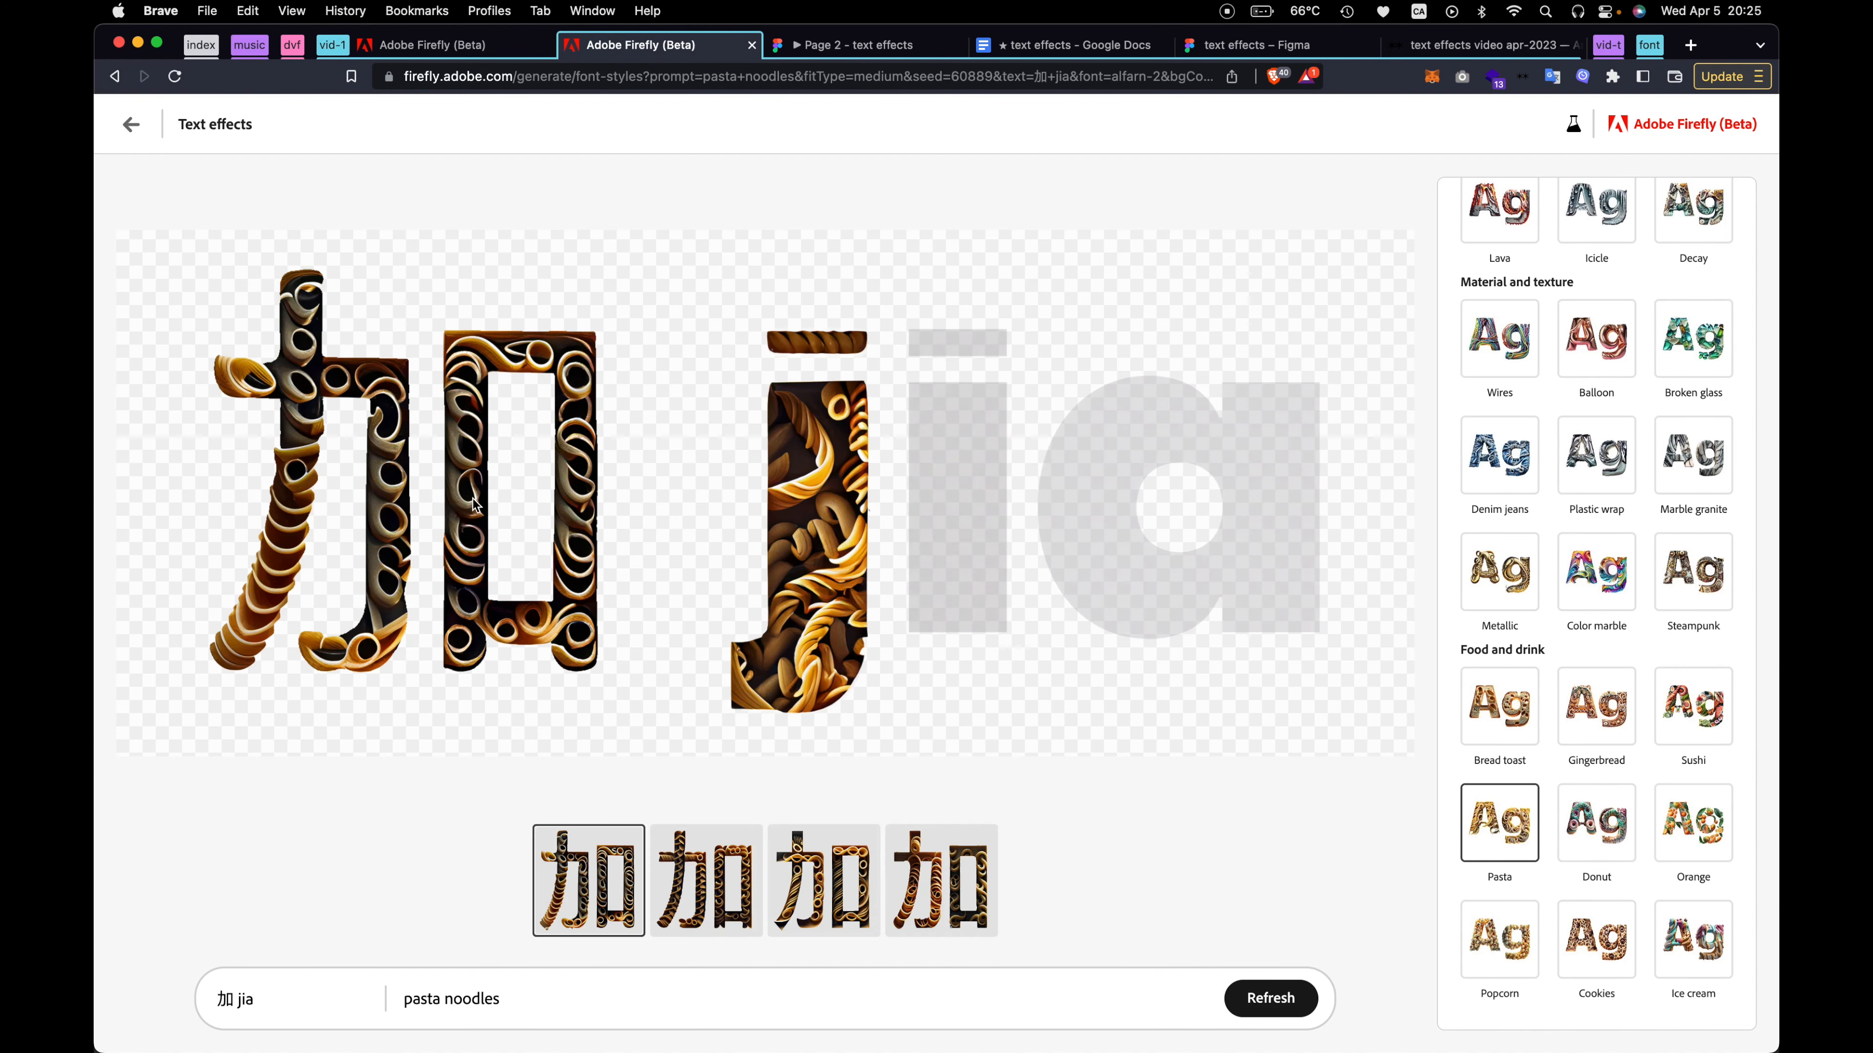
pyautogui.scroll(5, 483, 443)
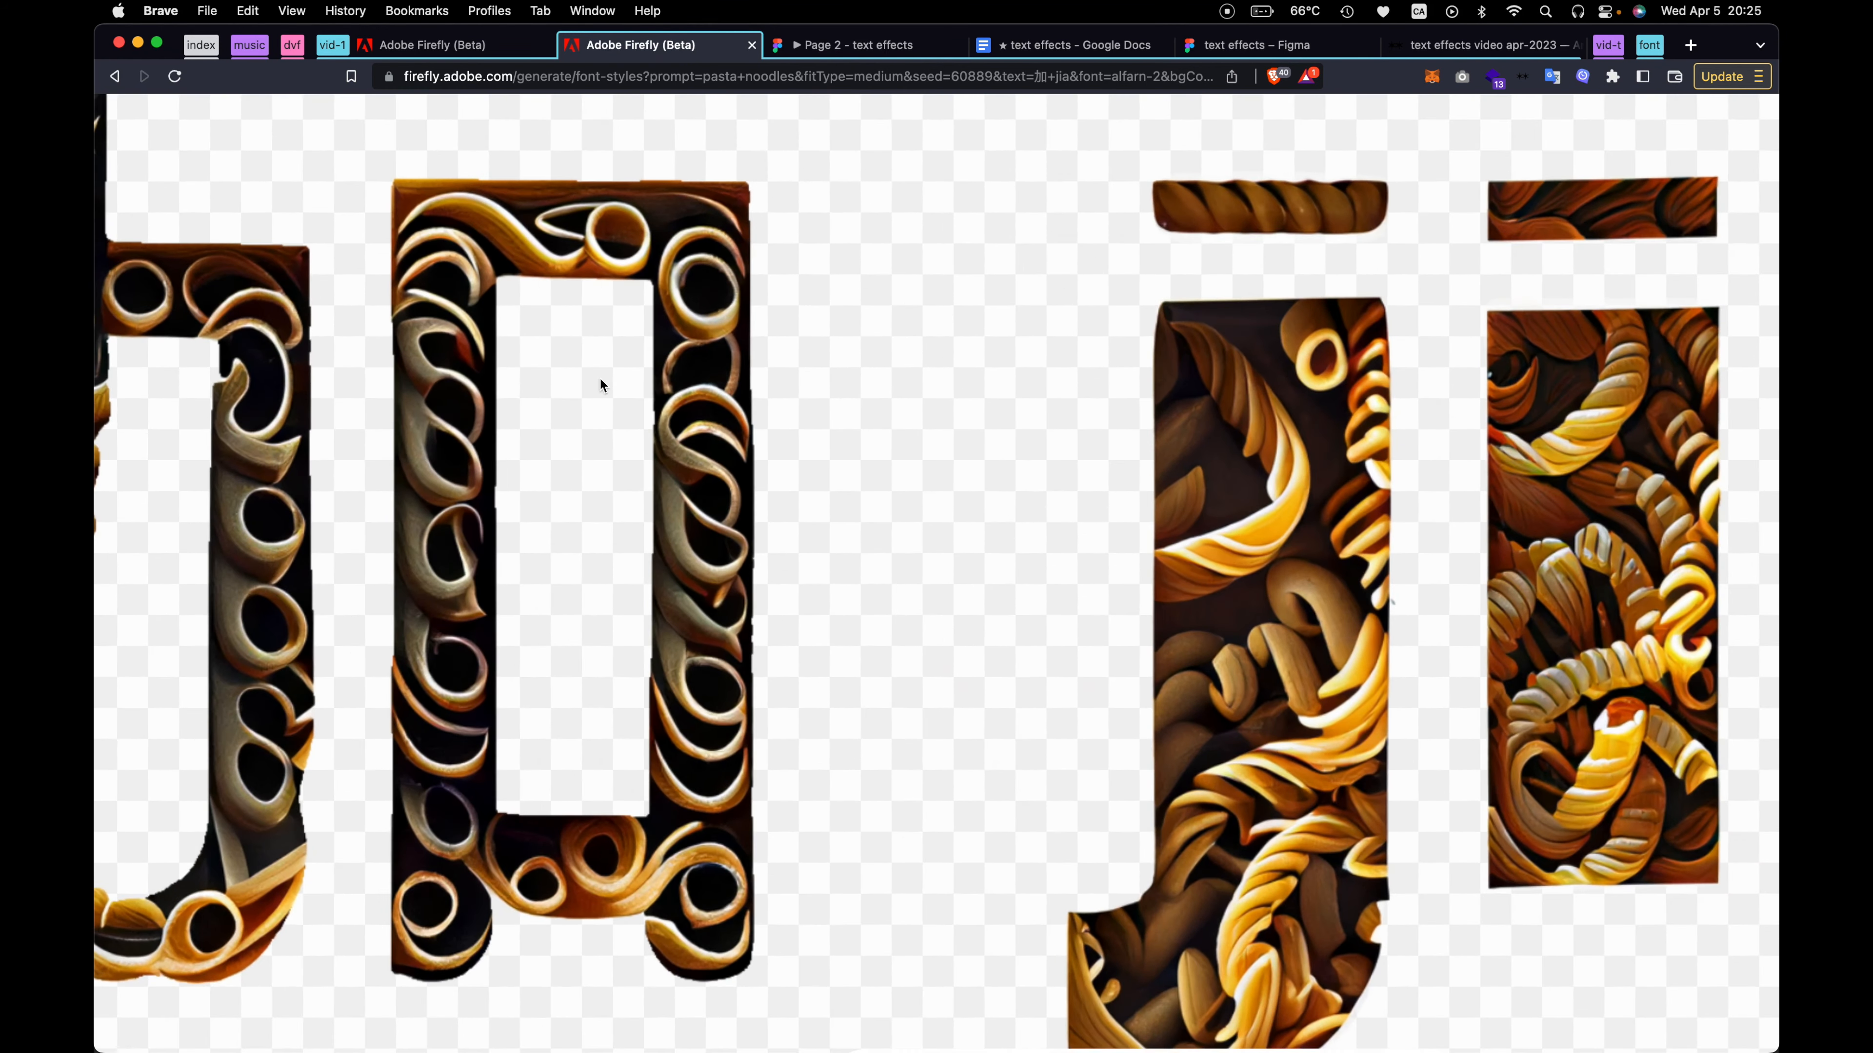
pyautogui.scroll(-5, 601, 384)
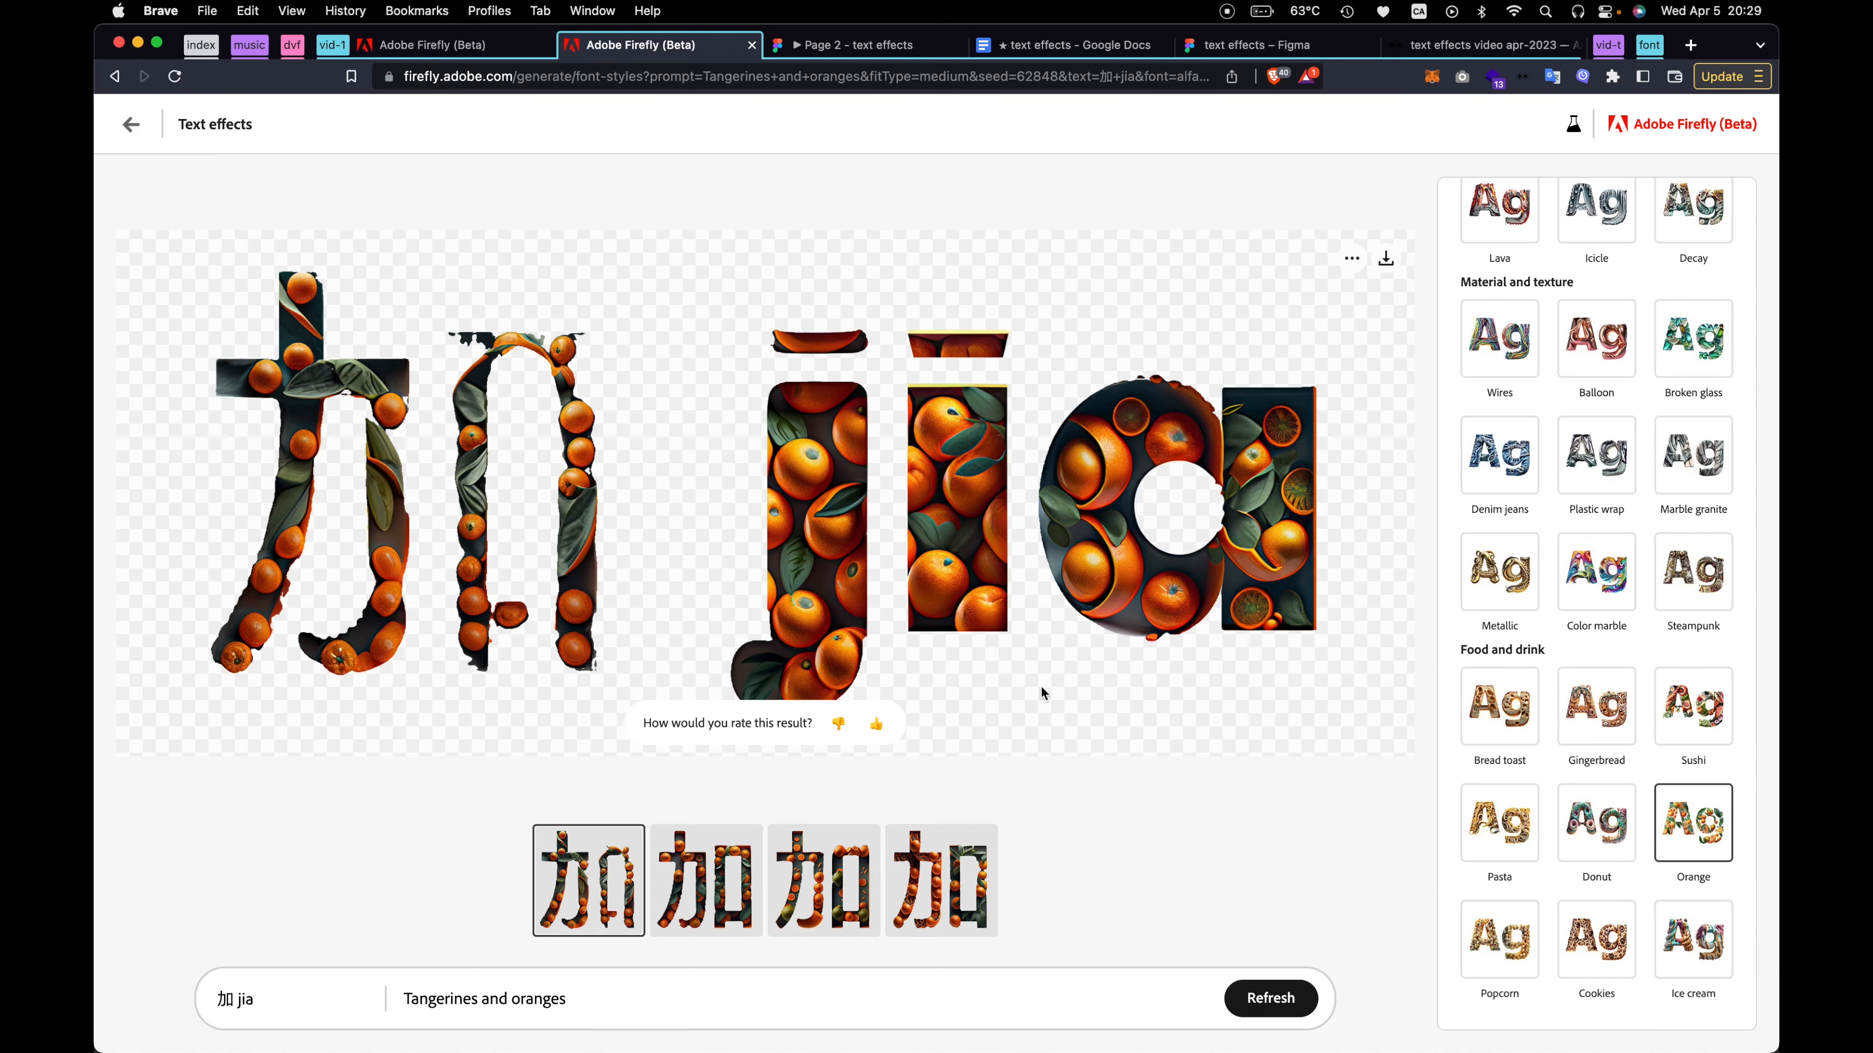
# Examine the Tangerines and oranges lettering up close, focusing on the fruit details and edges of the letters in jia
pyautogui.scroll(5, 1187, 455)
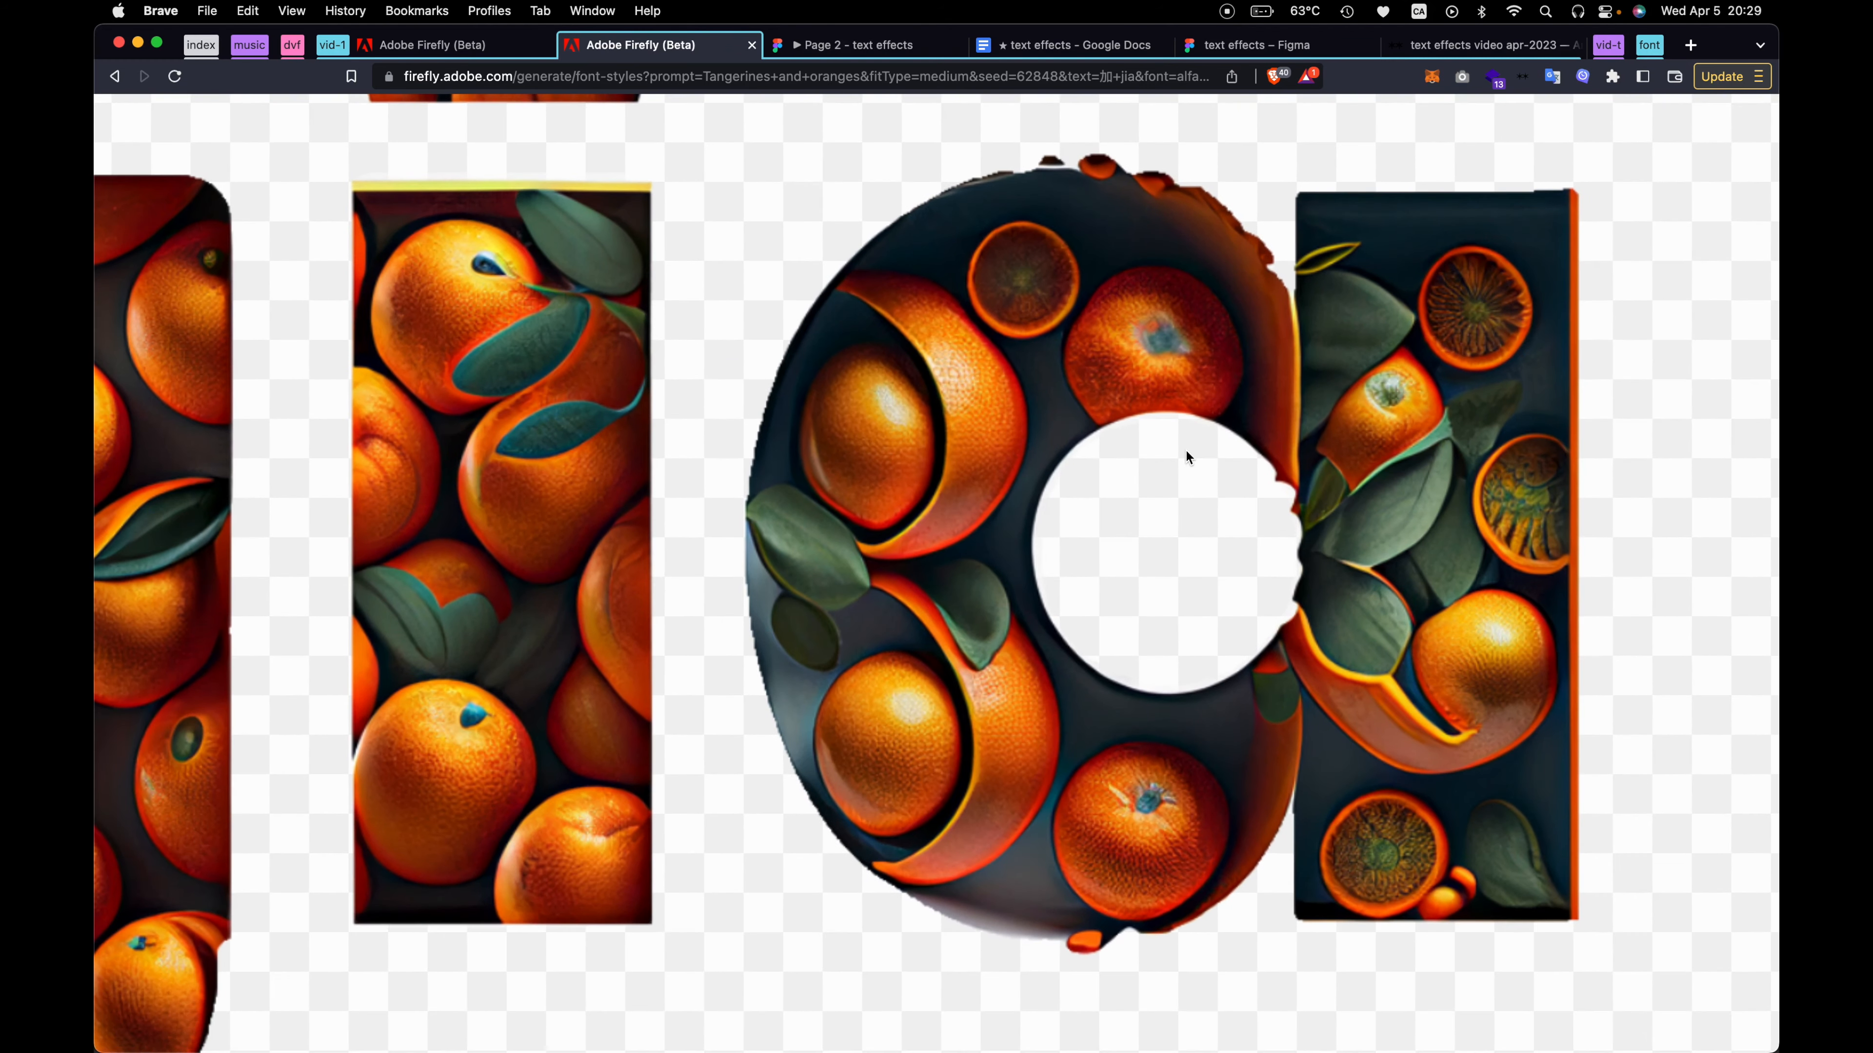
pyautogui.hscroll(1, 1187, 451)
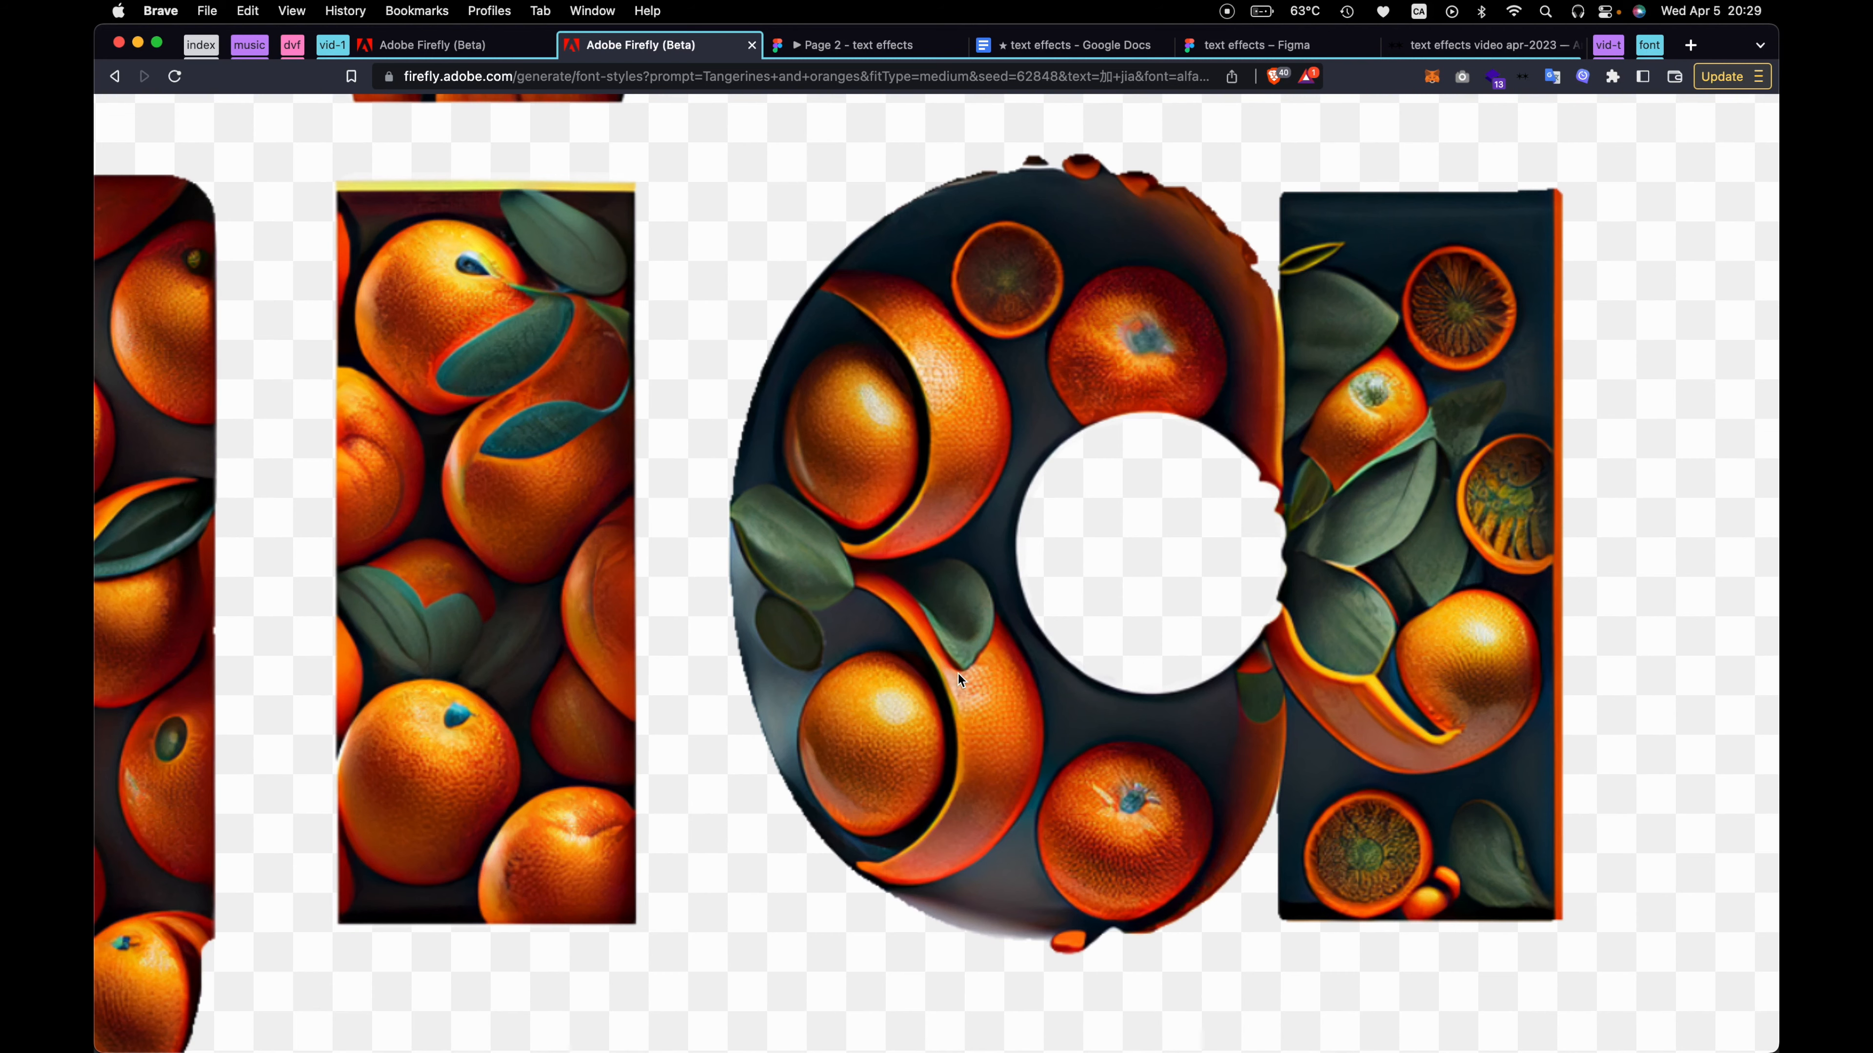
pyautogui.scroll(-2, 1044, 324)
pyautogui.scroll(2, 1043, 324)
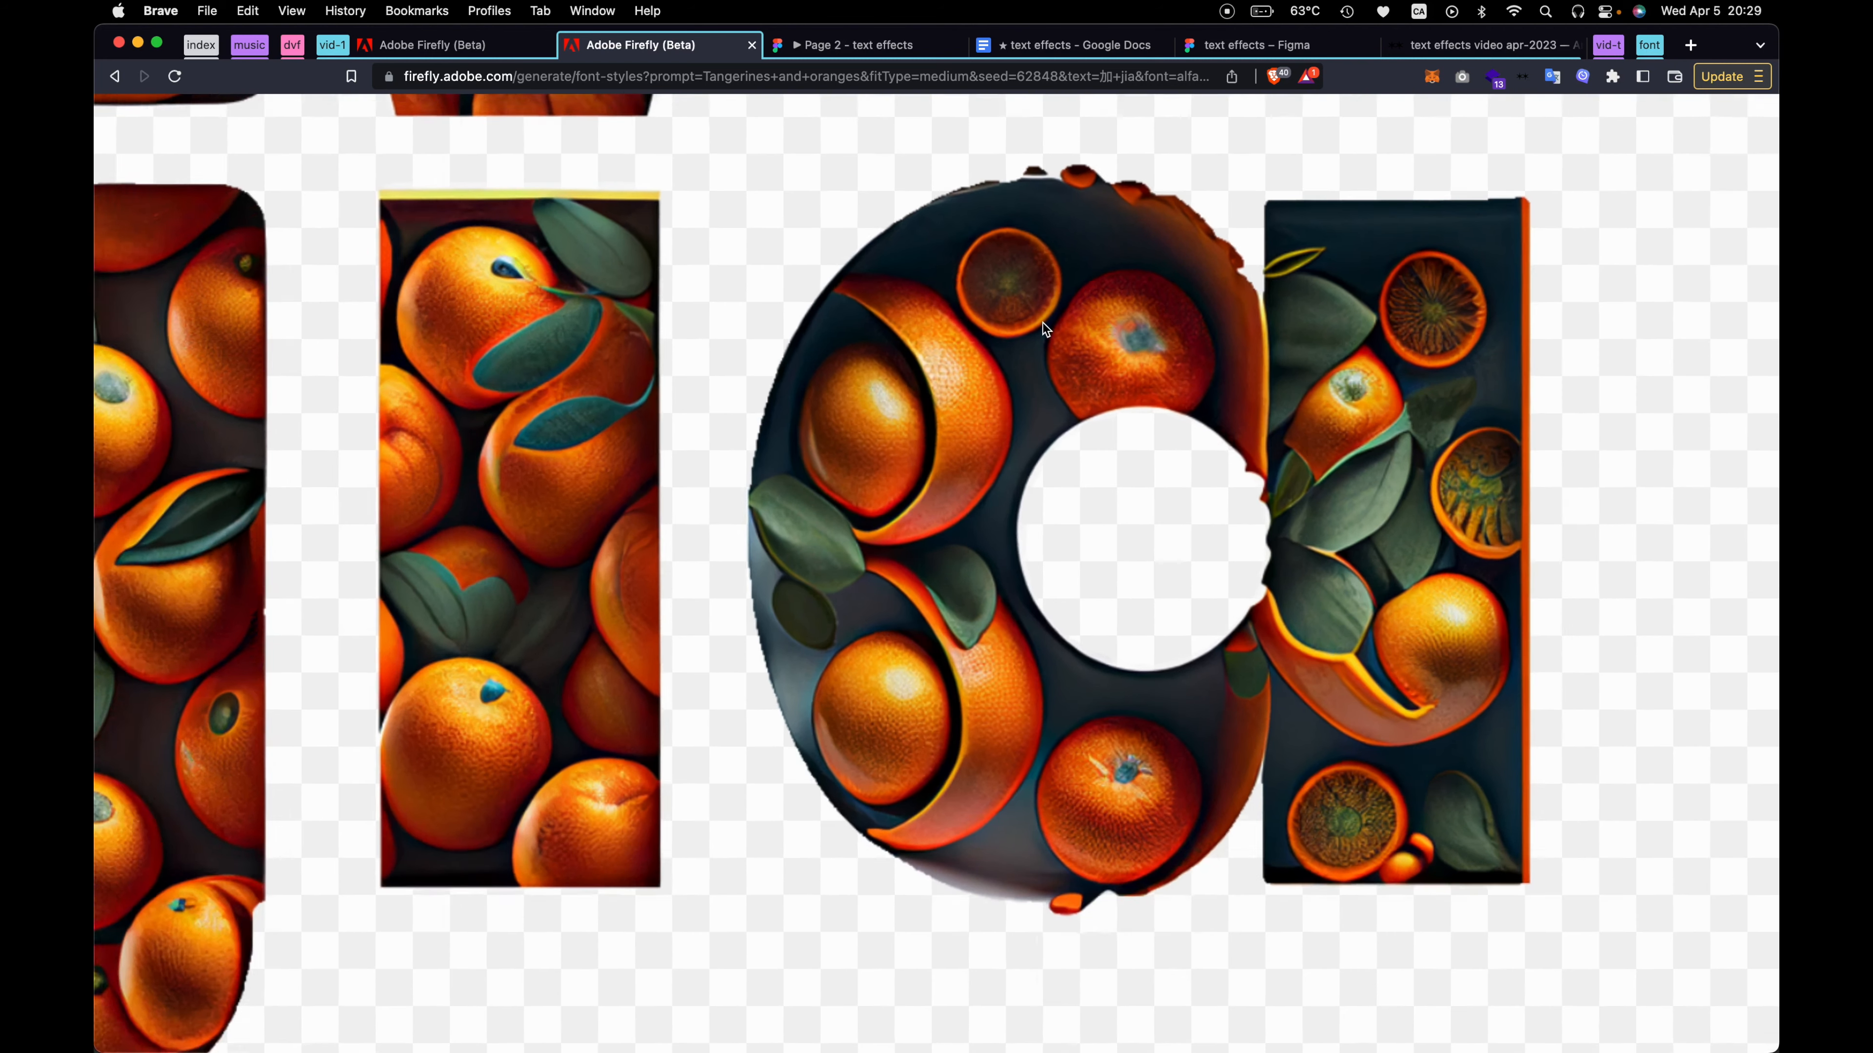
pyautogui.scroll(-3, 1356, 812)
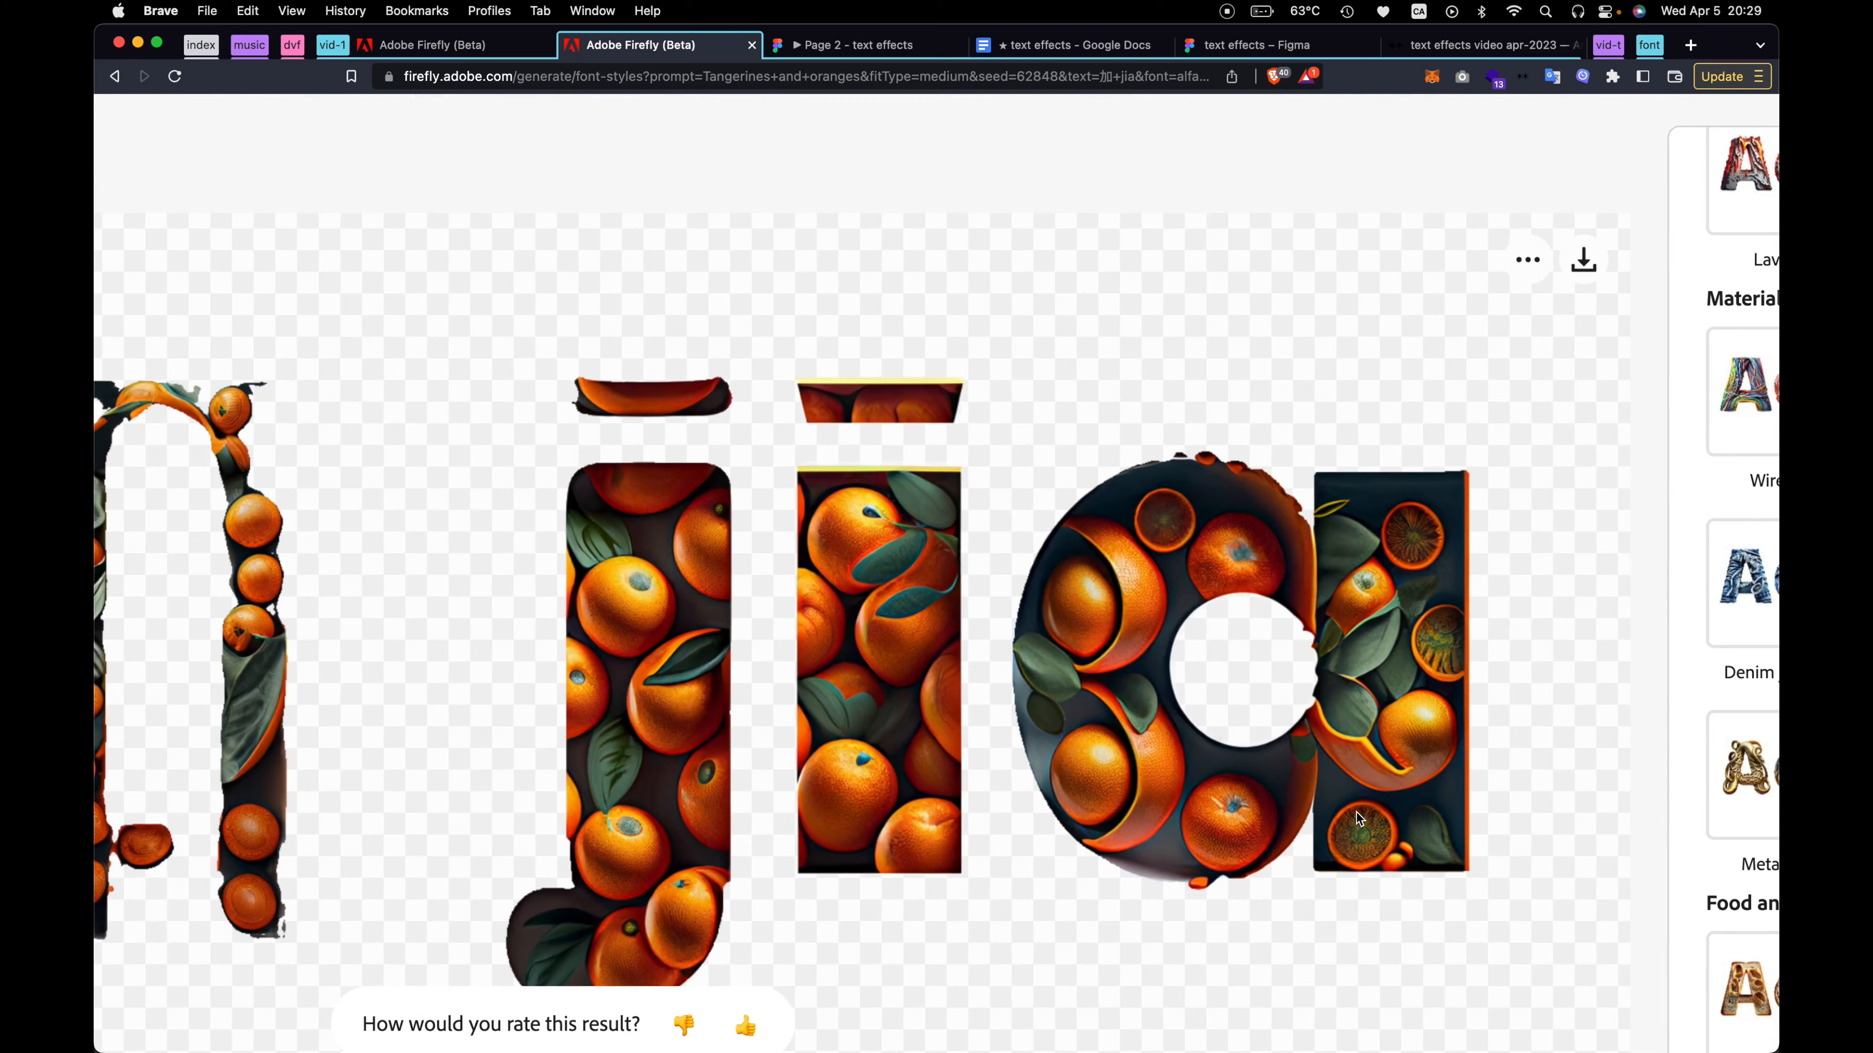
pyautogui.scroll(-2, 1357, 812)
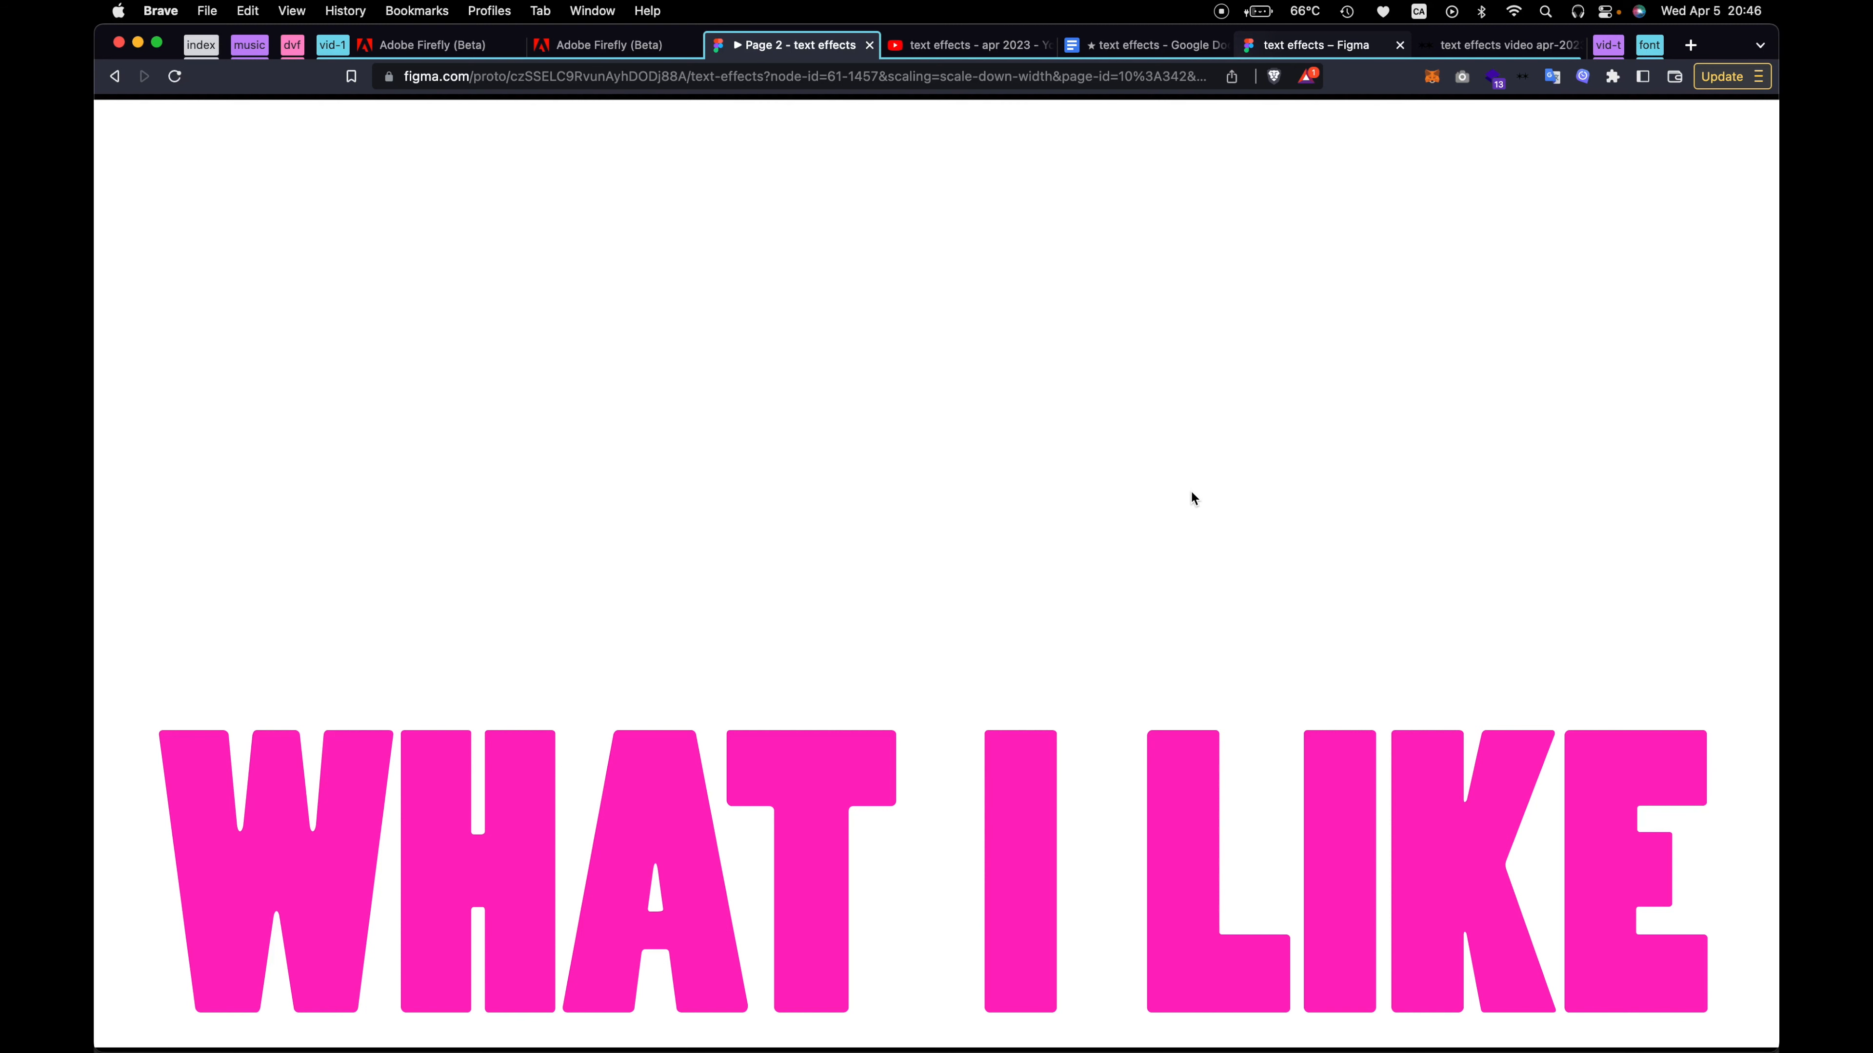
# Switch to the Figma presentation and advance the What I Like slides to the good for pitching concepts point
pyautogui.press('Right')
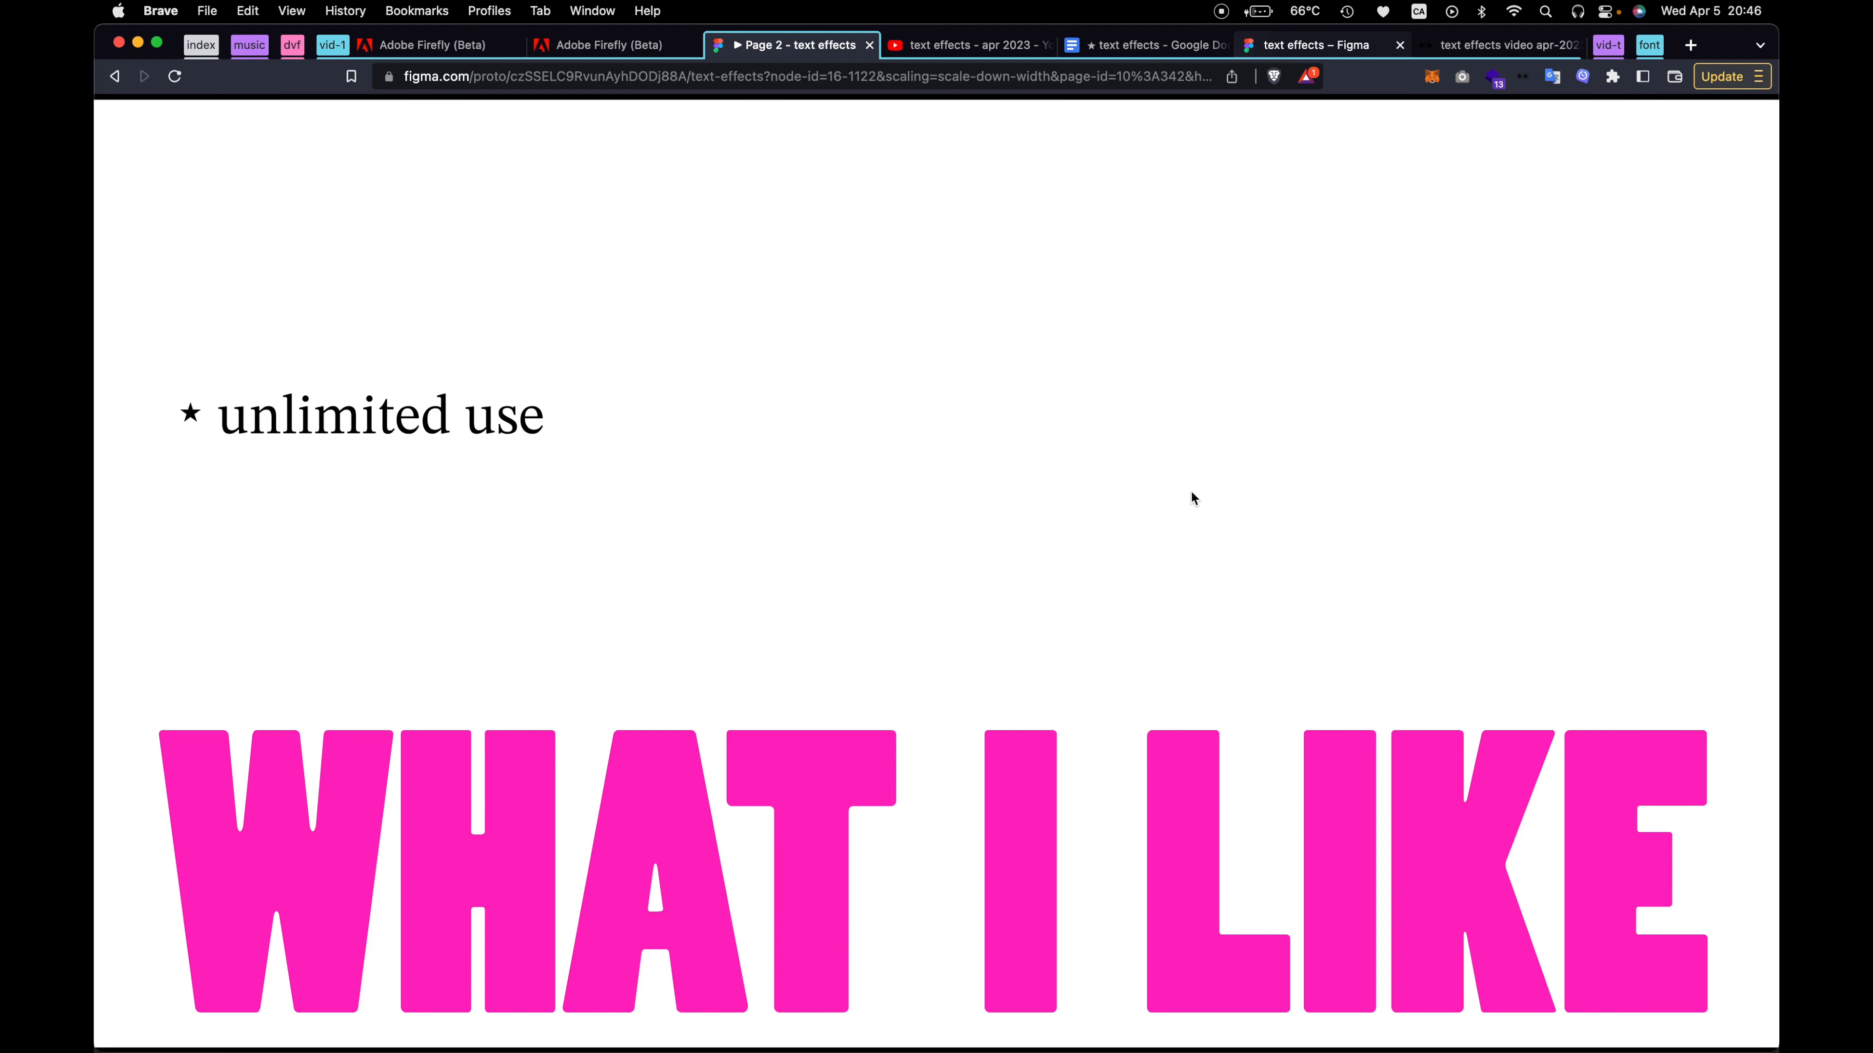
pyautogui.press('Right')
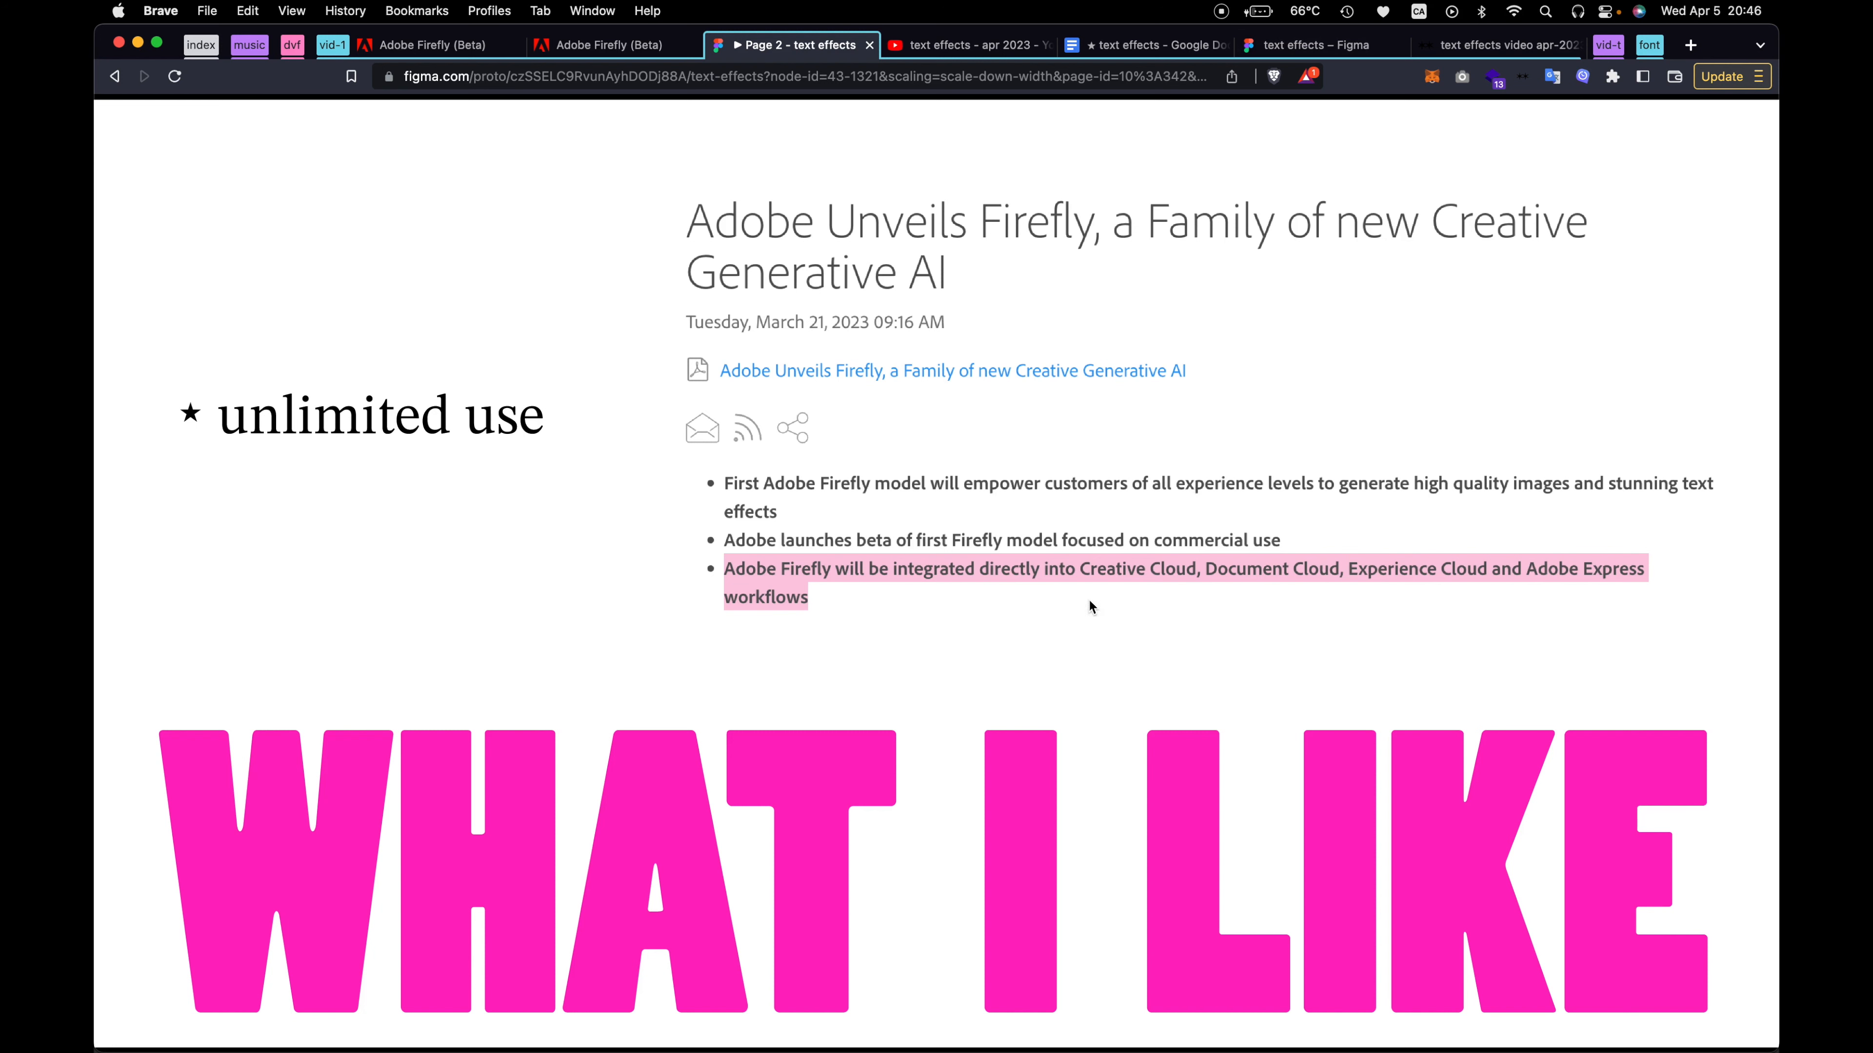
pyautogui.press('Right')
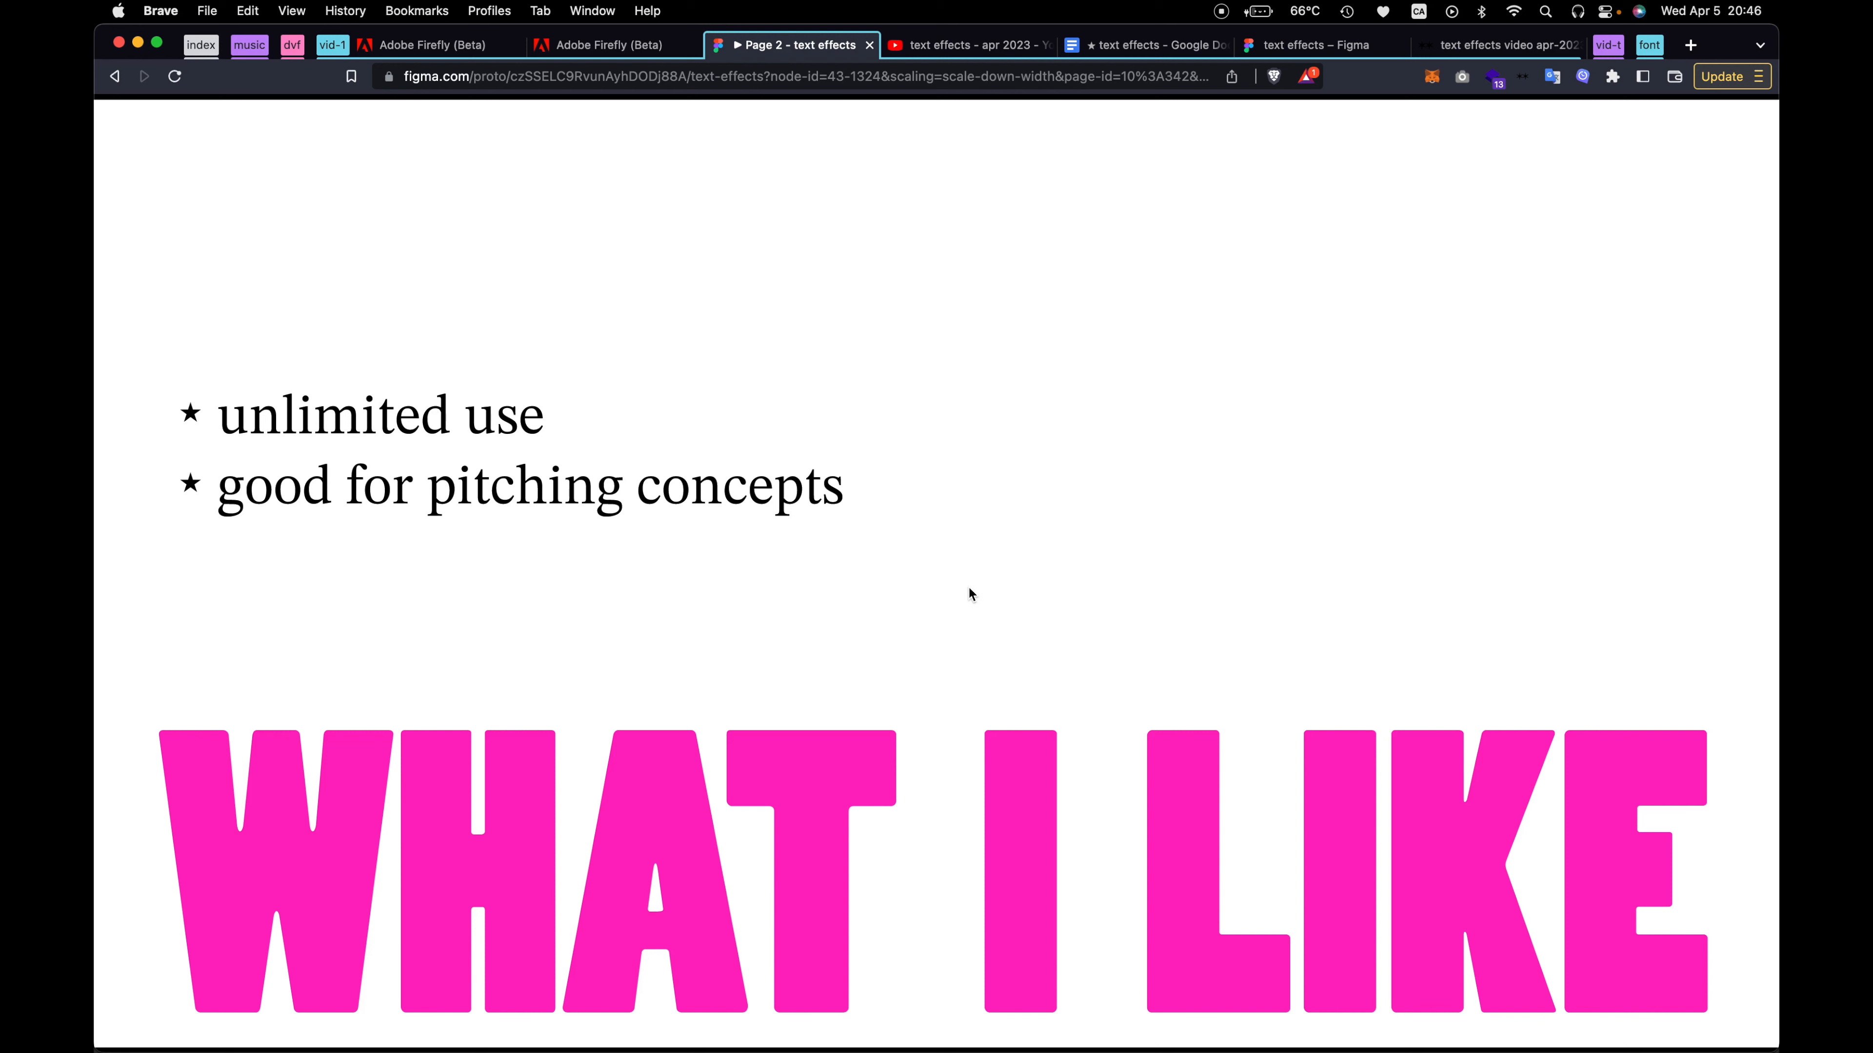